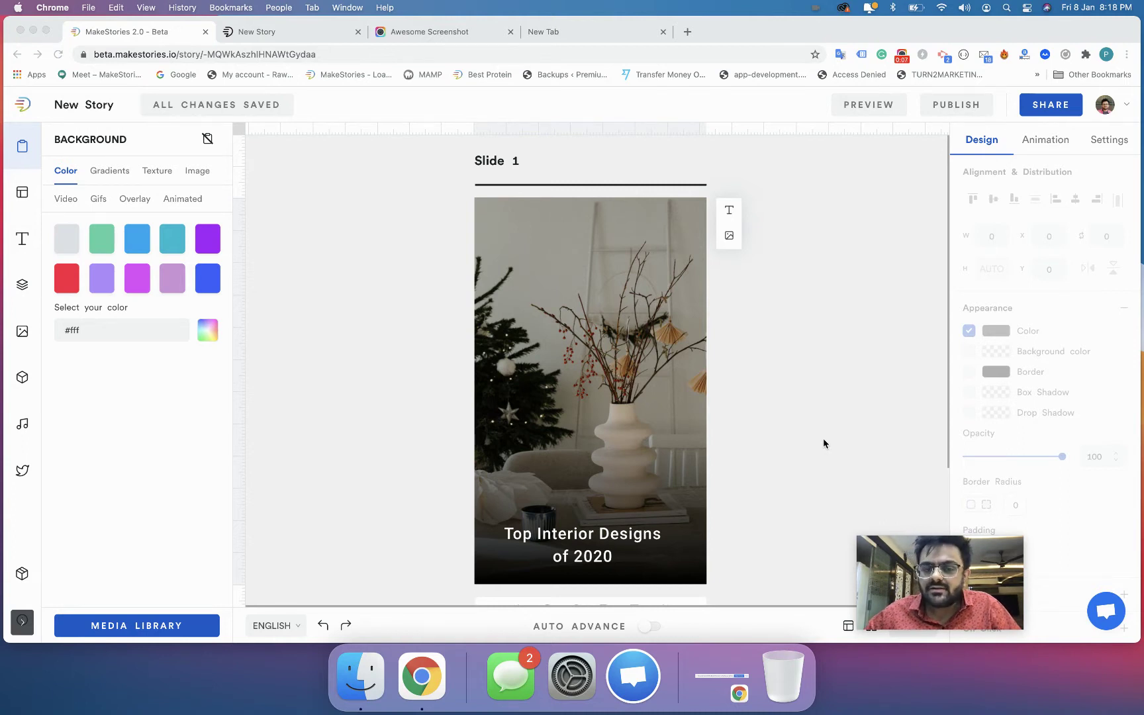
Select Slide 1's interior background photo to show its Image Settings, Filter and Preset Ruler
{"action": "left_click", "coordinate": [666, 307]}
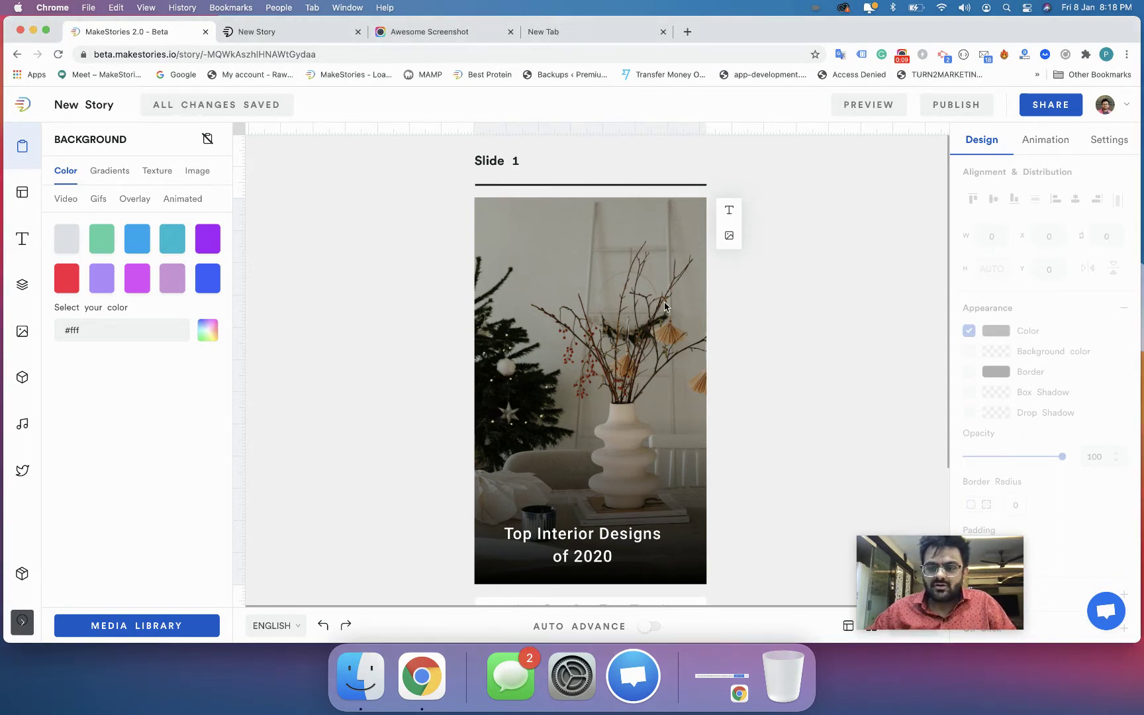
{"action": "left_click", "coordinate": [666, 304]}
{"action": "left_click_drag", "start_coordinate": [886, 554], "coordinate": [853, 569]}
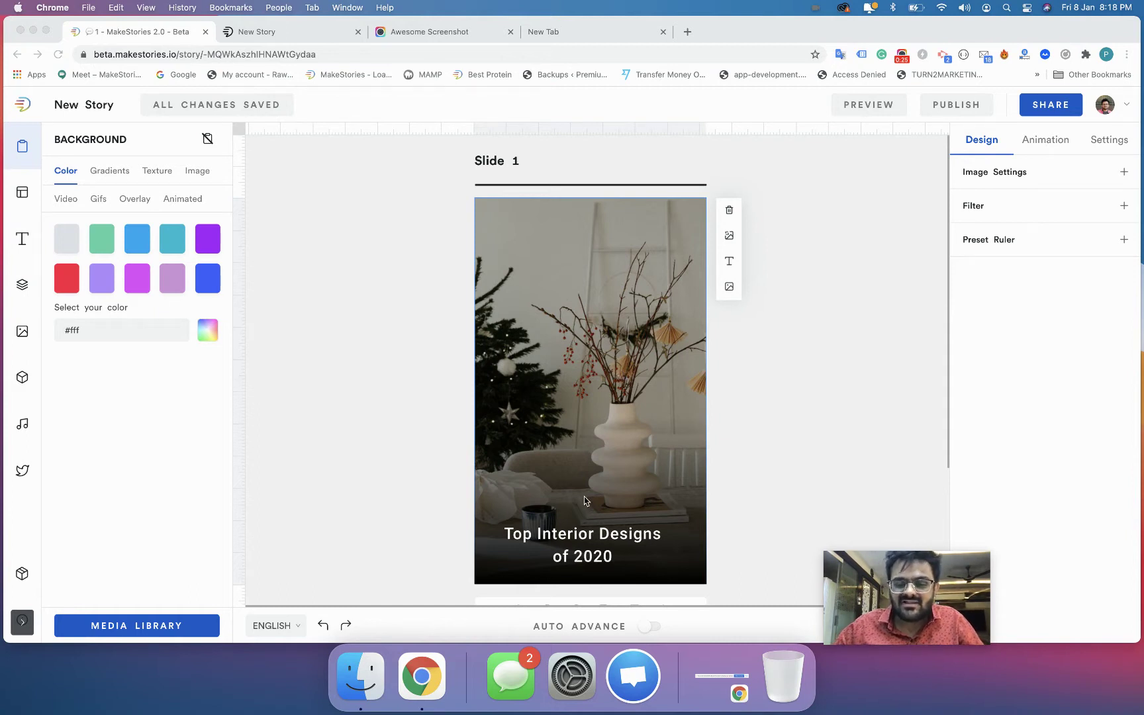
Change the 'Top Interior Designs of 2020' title font to Poppins and nudge the box slightly up
{"action": "left_click", "coordinate": [581, 551]}
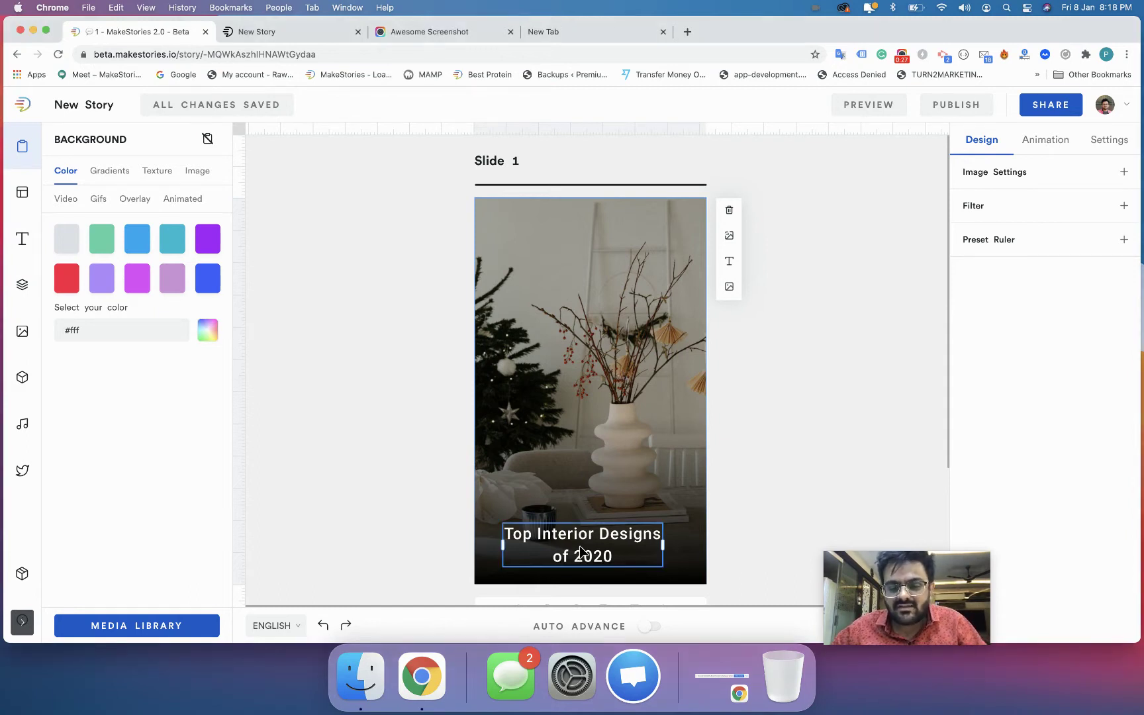
{"action": "scroll", "coordinate": [1013, 487], "scroll_direction": "down", "scroll_amount": 5}
{"action": "left_click", "coordinate": [1013, 475]}
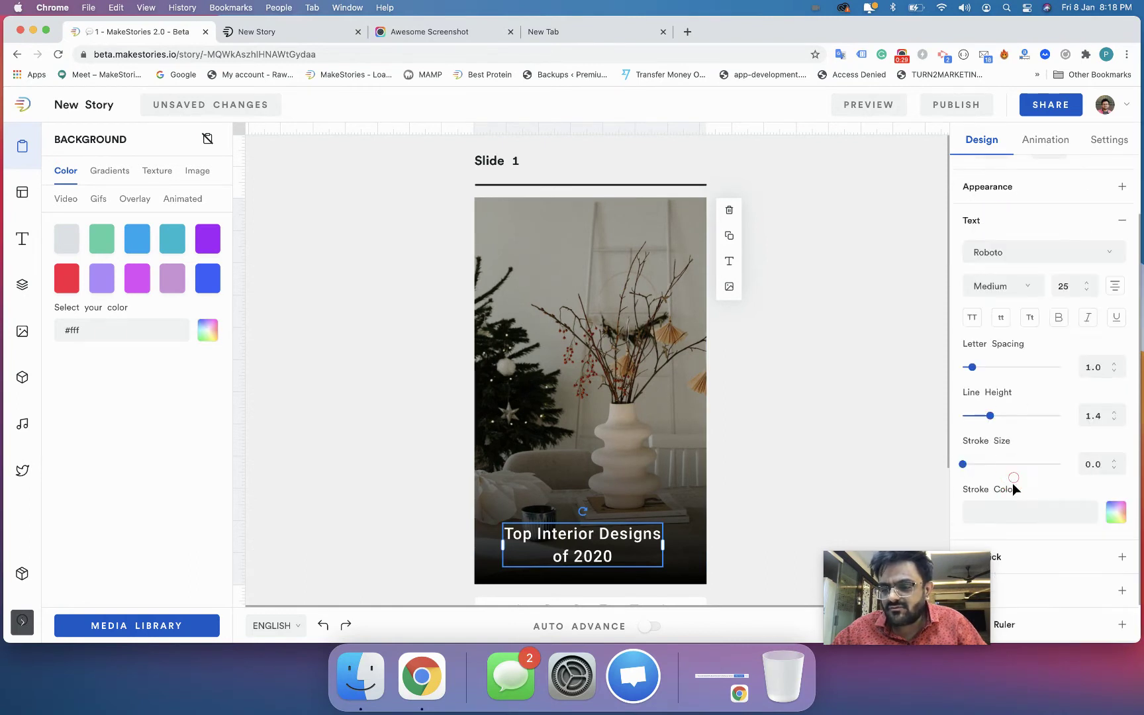
{"action": "left_click", "coordinate": [992, 250]}
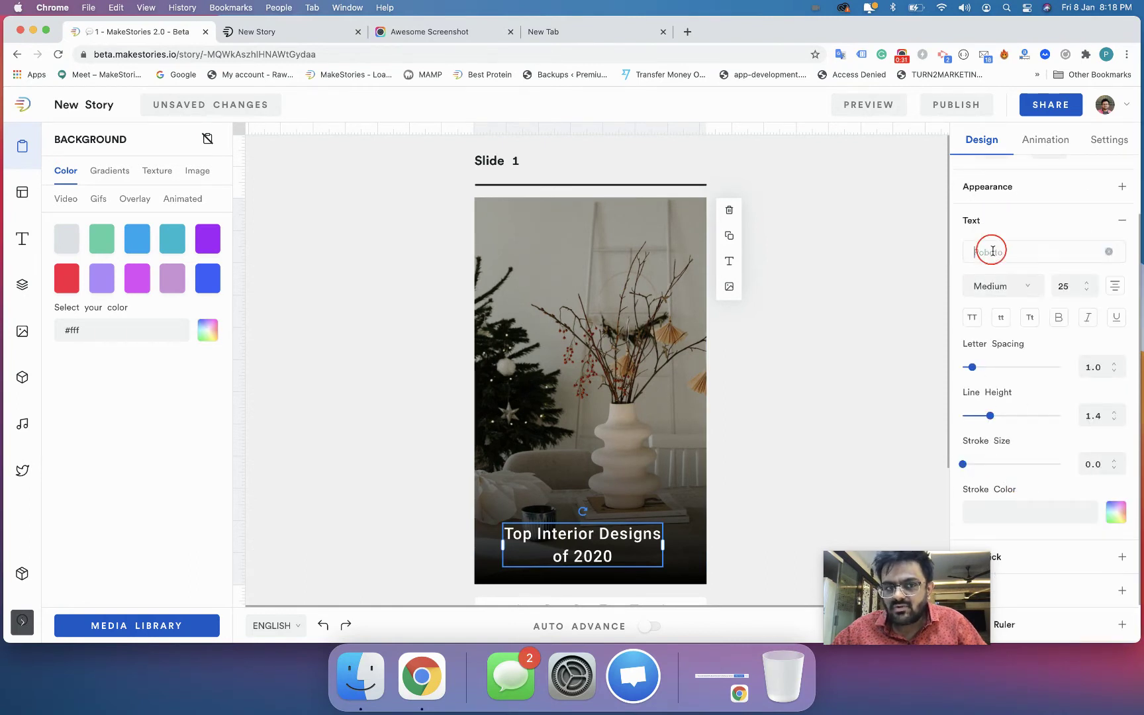
{"action": "type", "text": "poppin"}
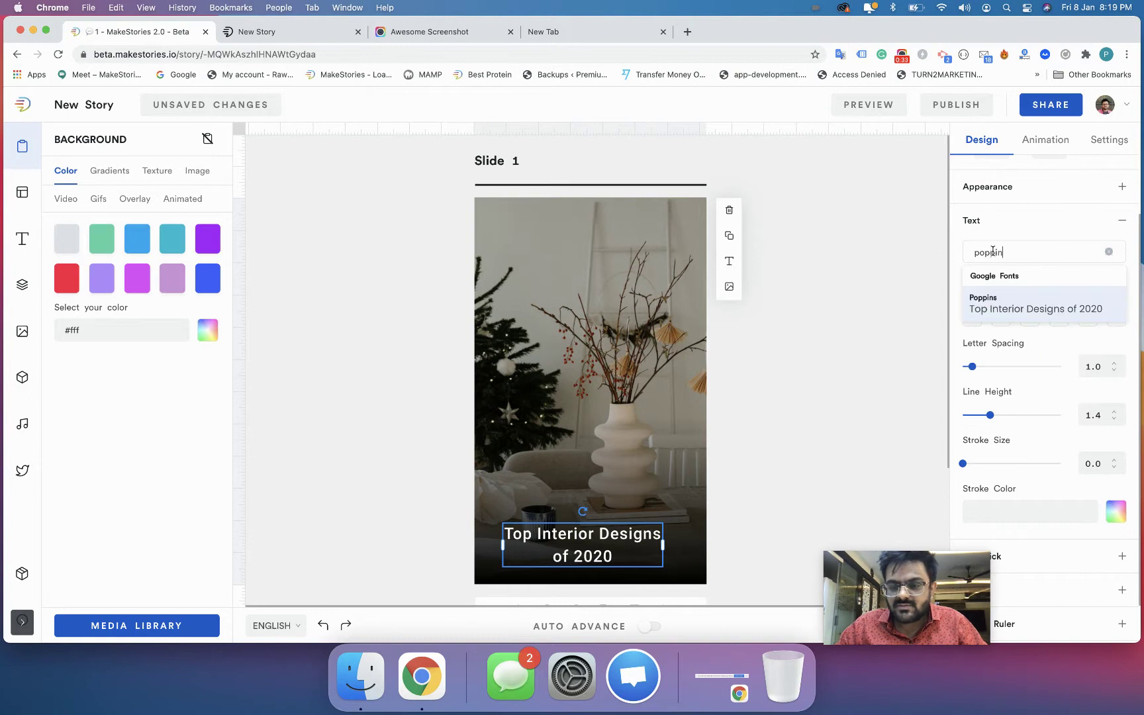
{"action": "type", "text": "s"}
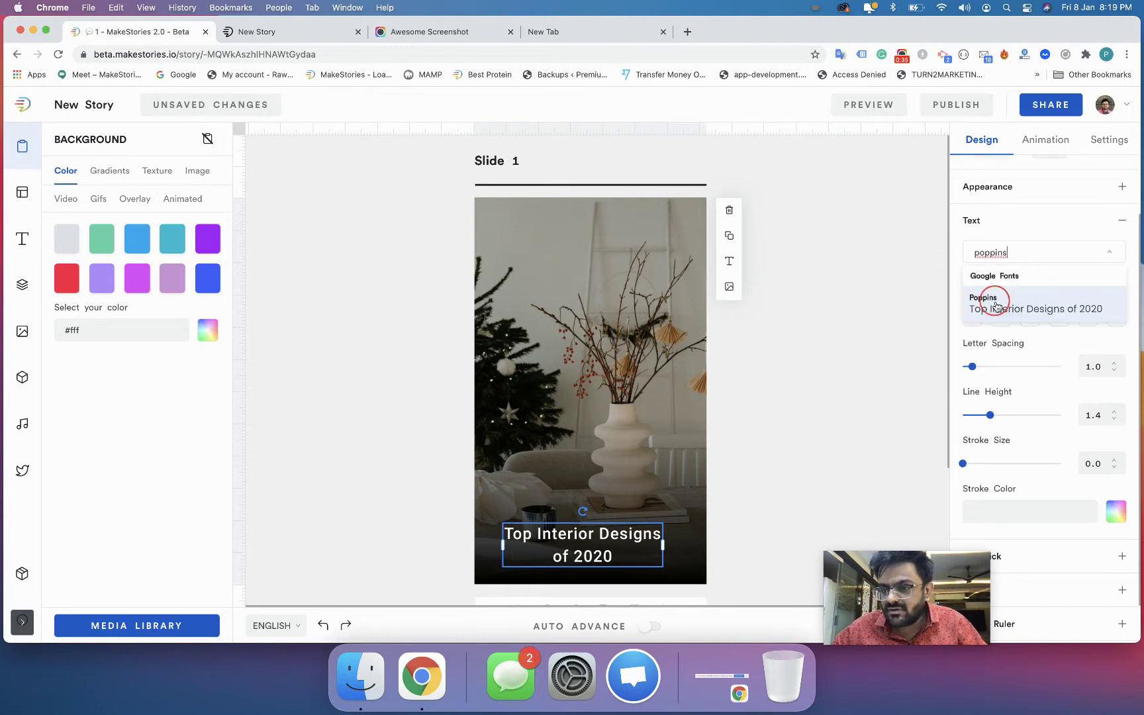
{"action": "left_click", "coordinate": [1000, 302]}
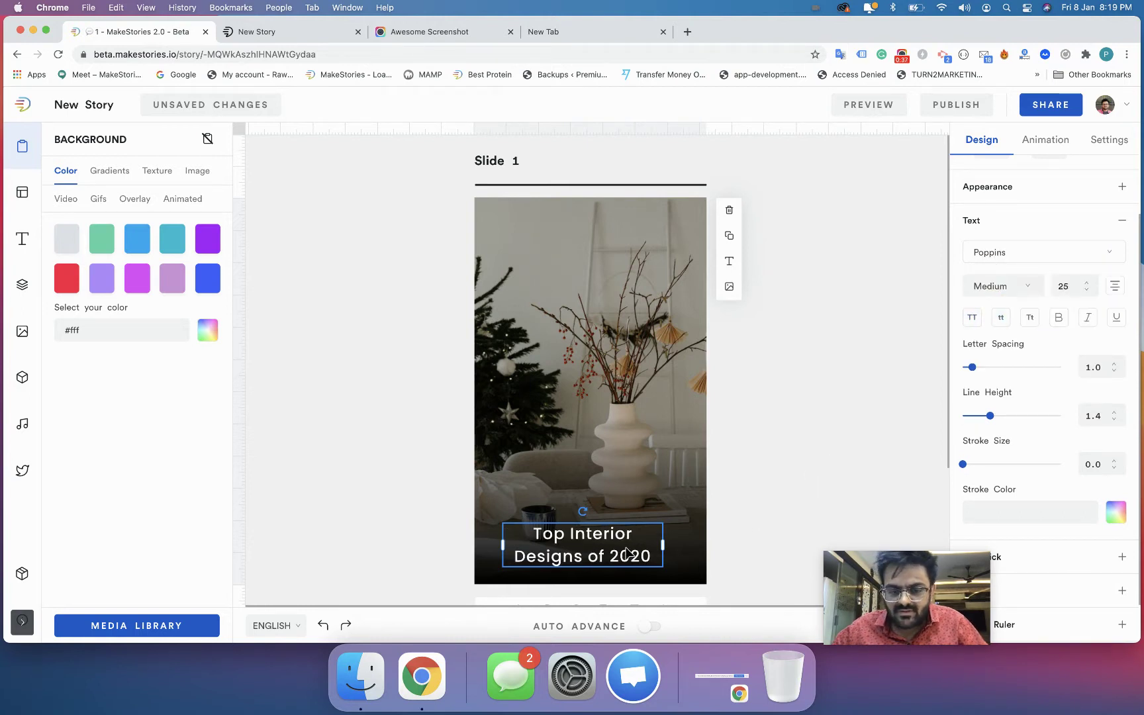
{"action": "left_click_drag", "start_coordinate": [627, 553], "coordinate": [629, 549]}
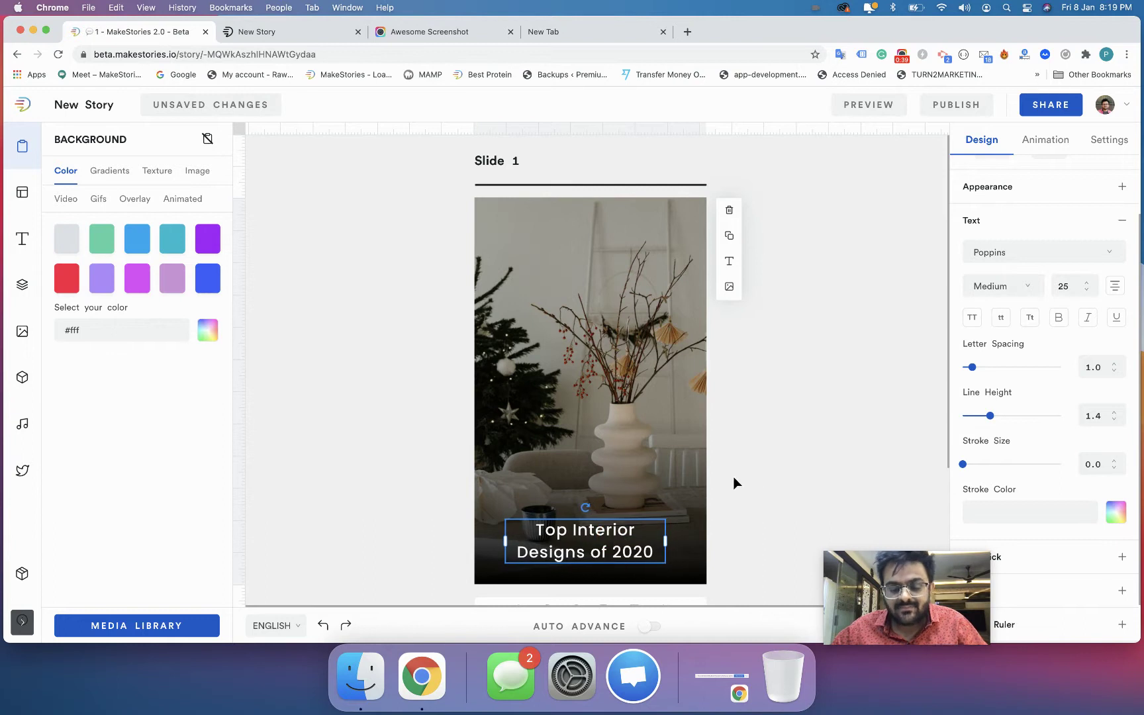
{"action": "left_click", "coordinate": [768, 472]}
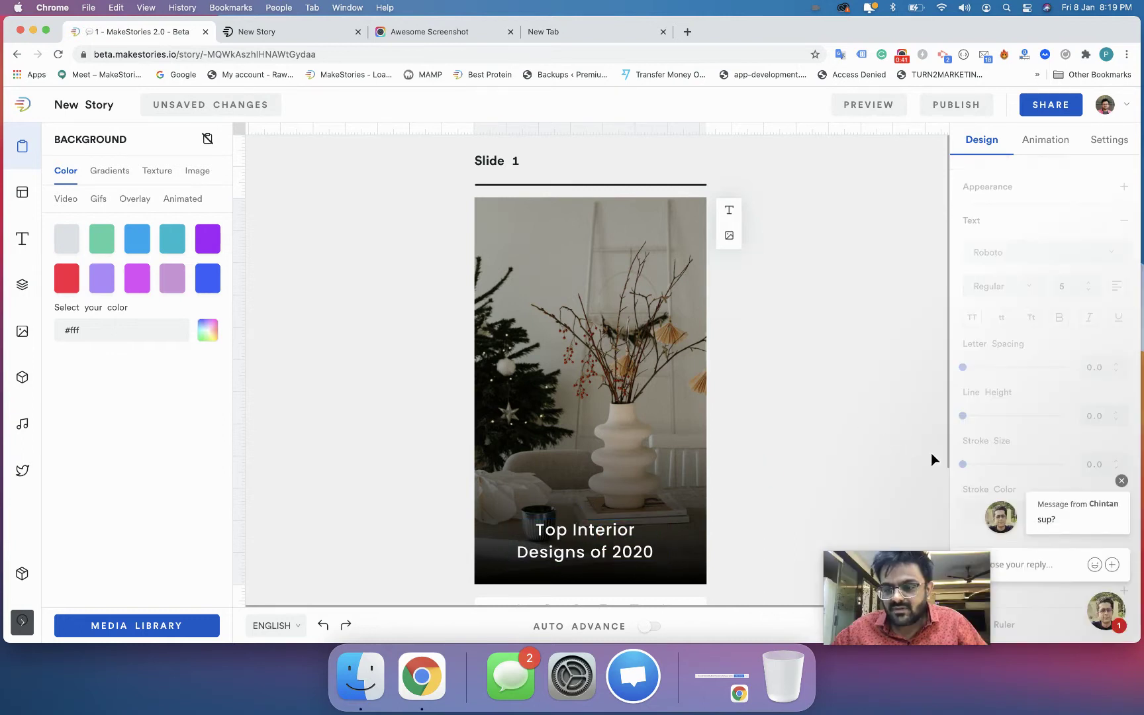
Dismiss the chat popup and send the support-chat reply 'making a video.'
{"action": "left_click", "coordinate": [1121, 480]}
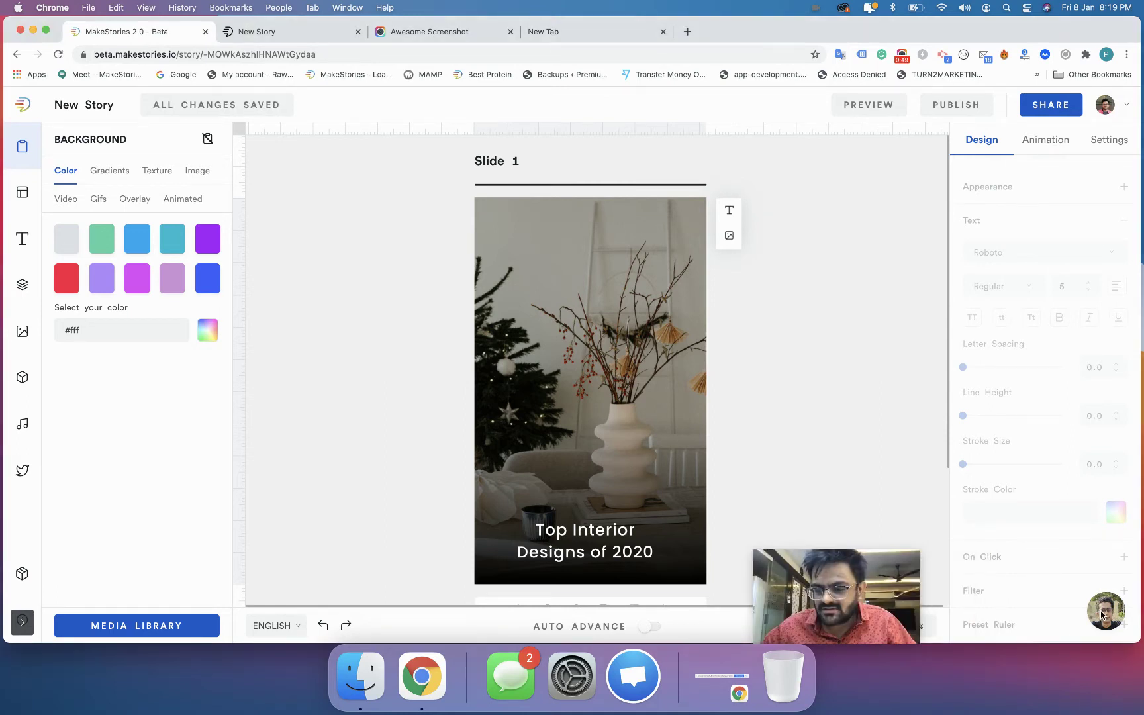
{"action": "left_click", "coordinate": [1100, 617]}
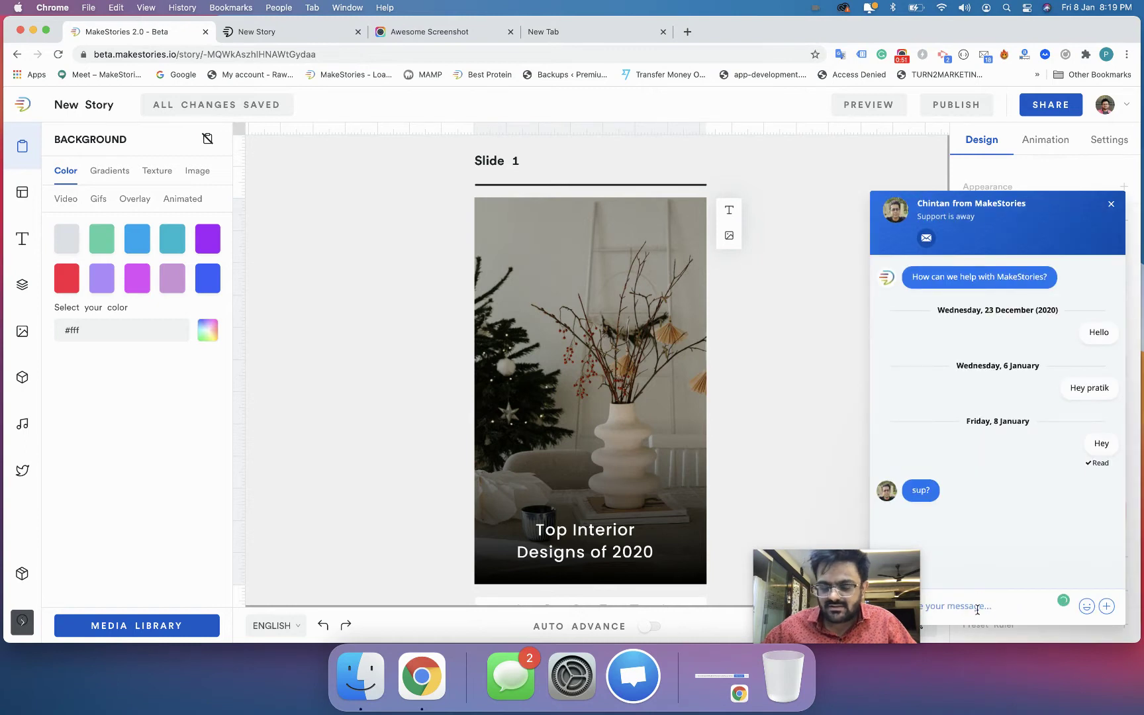
{"action": "type", "text": "makin"}
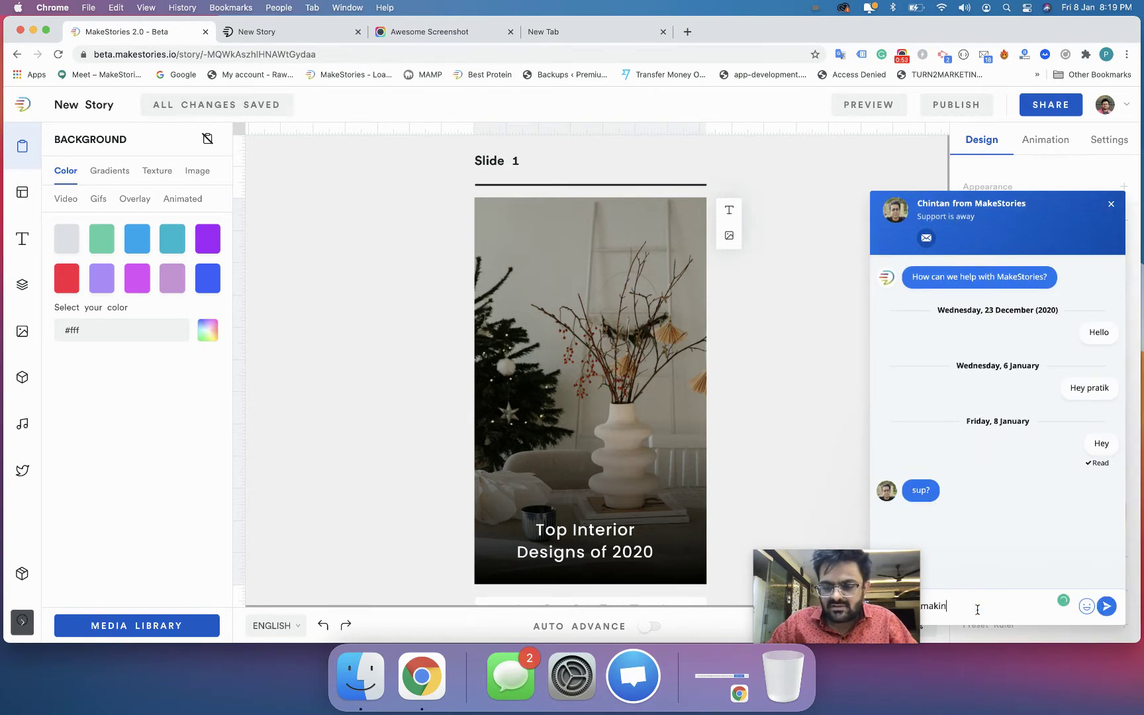
{"action": "type", "text": "g a video."}
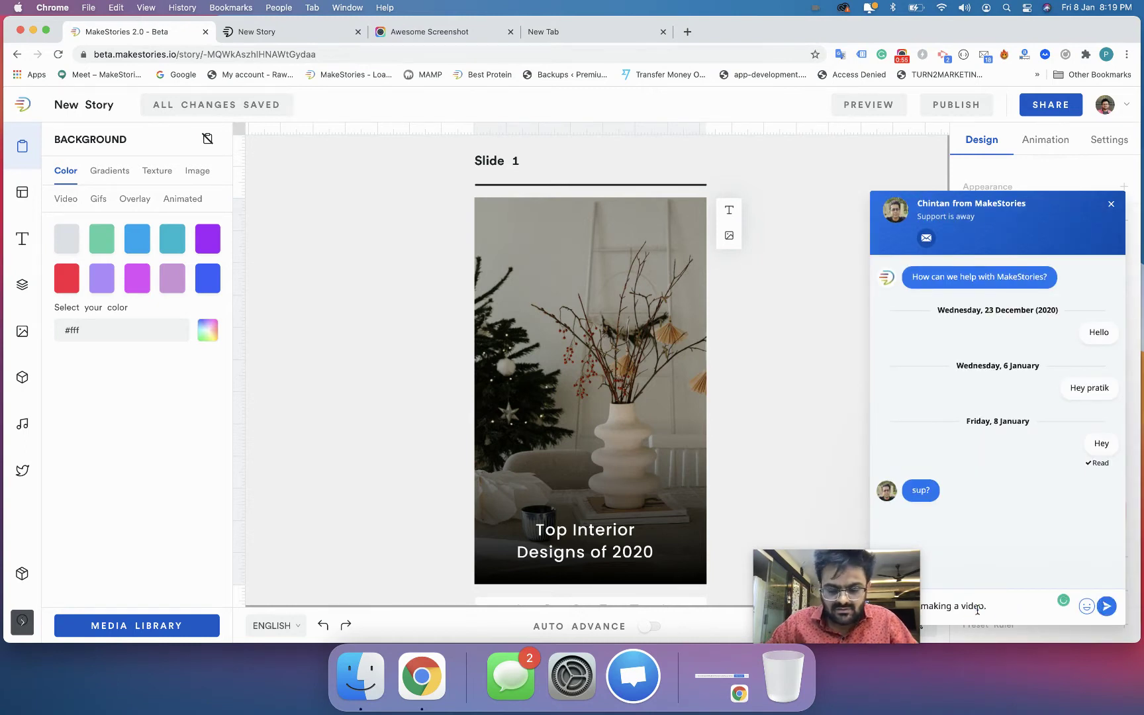
{"action": "key", "text": "Return"}
Send a chat message about showing users how to get real-time support
{"action": "type", "text": "Pl"}
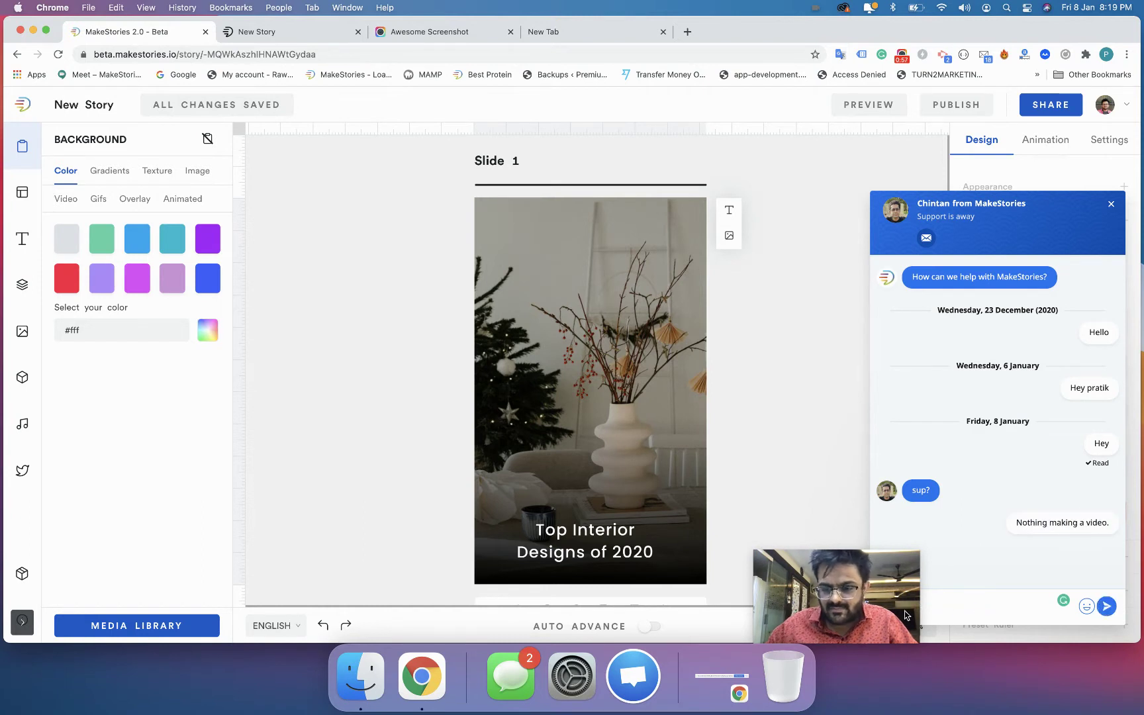
{"action": "left_click_drag", "start_coordinate": [877, 583], "coordinate": [774, 583]}
{"action": "left_click", "coordinate": [887, 598]}
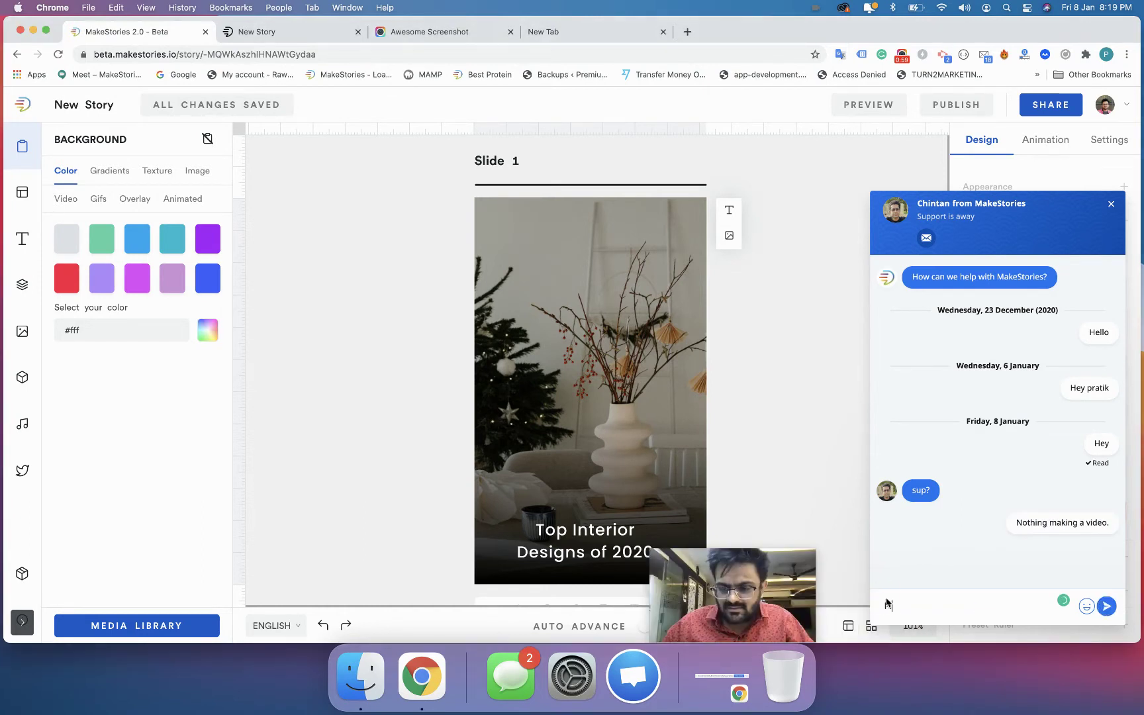
{"action": "key", "text": "BackSpace"}
{"action": "key", "text": "BackSpace"}
{"action": "type", "text": "And showin"}
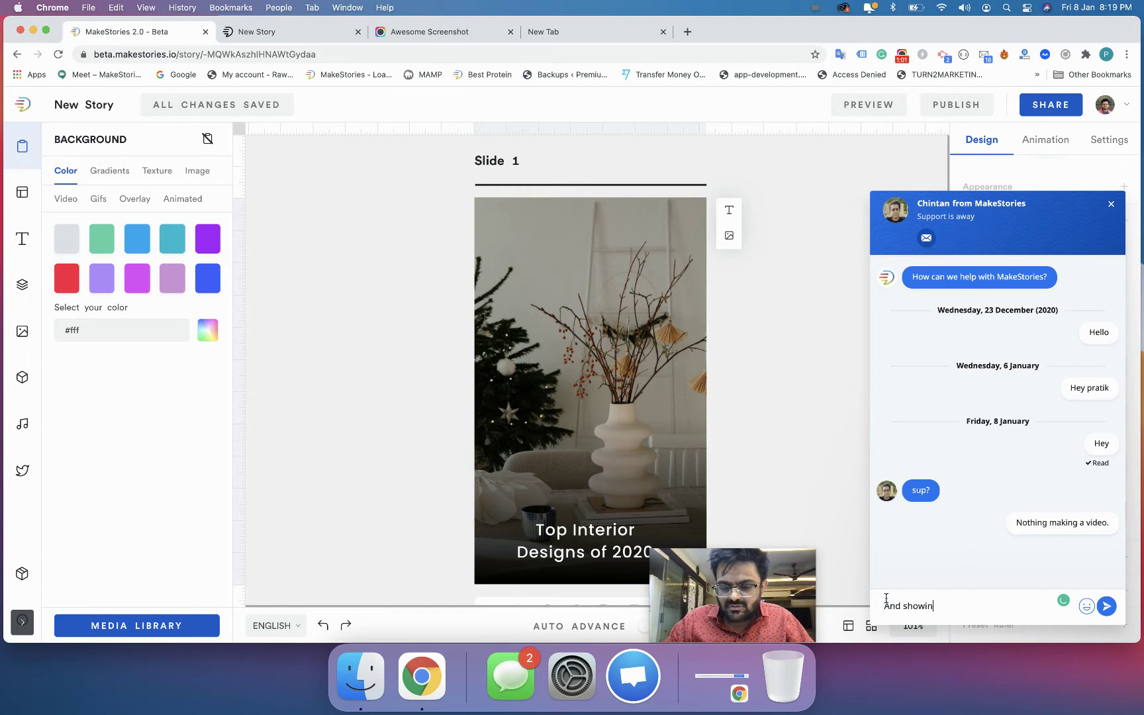
{"action": "type", "text": "g our users h"}
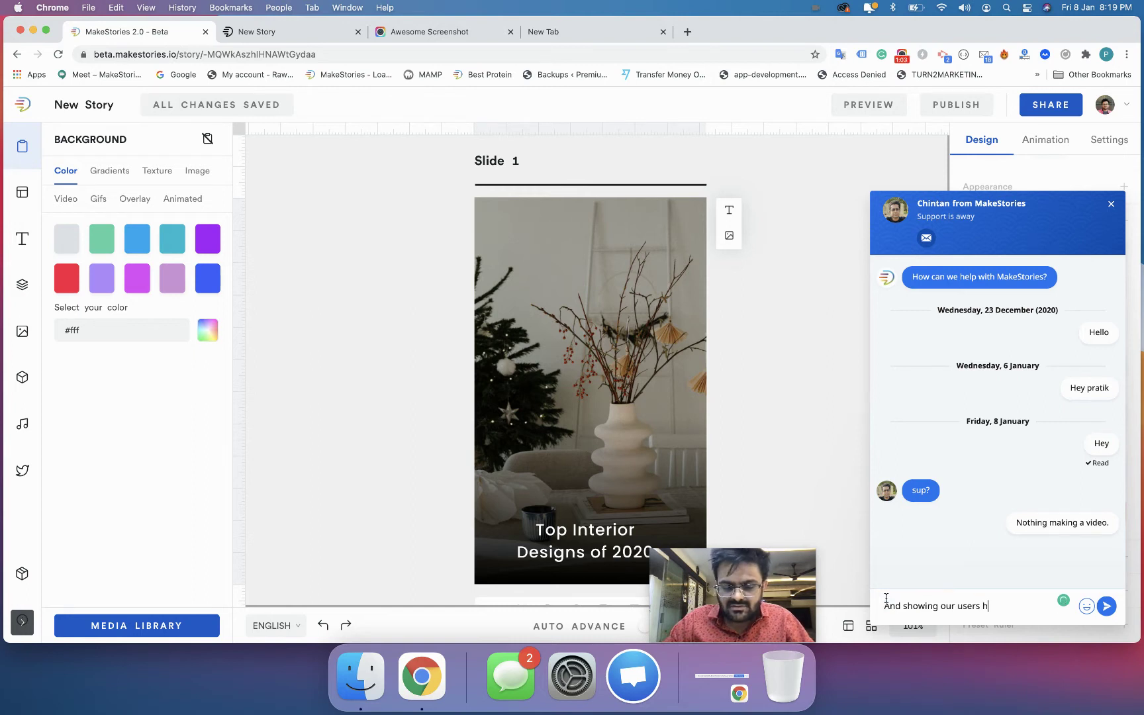
{"action": "type", "text": "ow they can commun"}
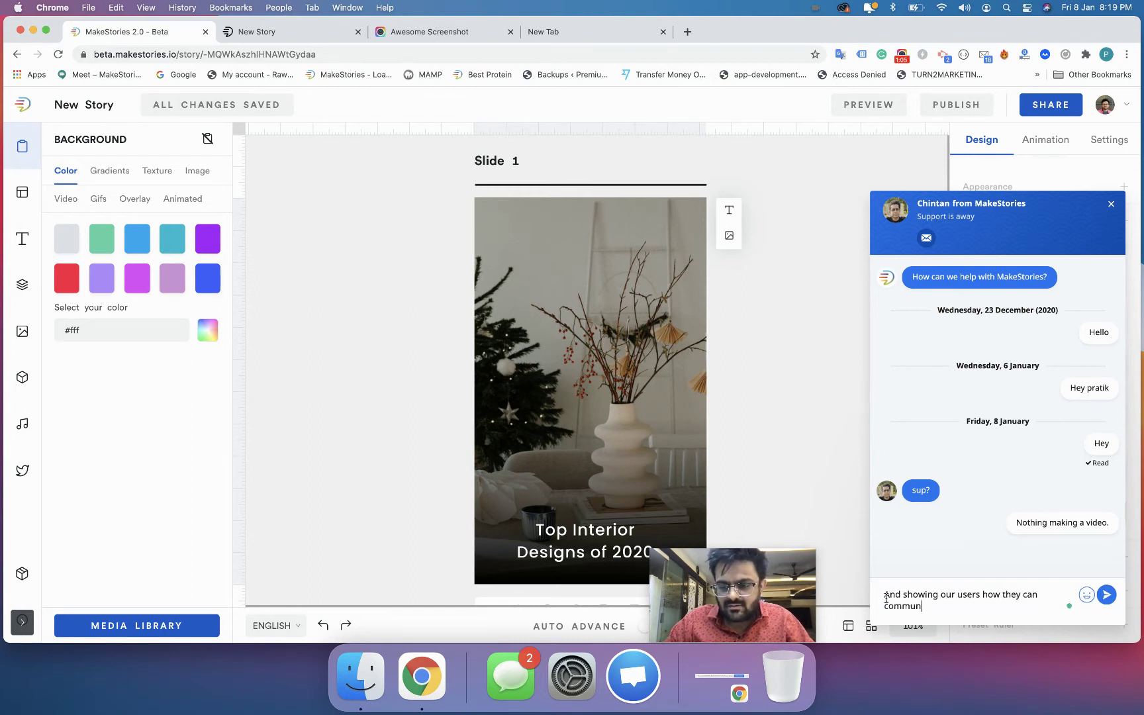
{"action": "type", "text": "icate with us in real time "}
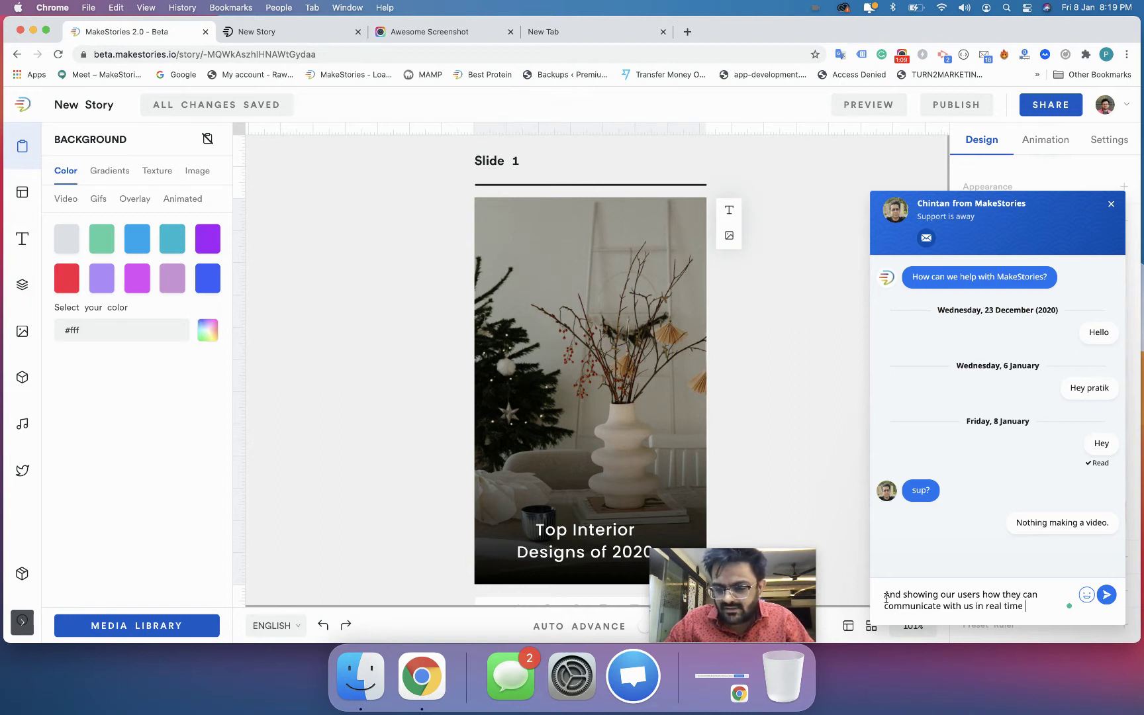
{"action": "type", "text": "to get their issues resol"}
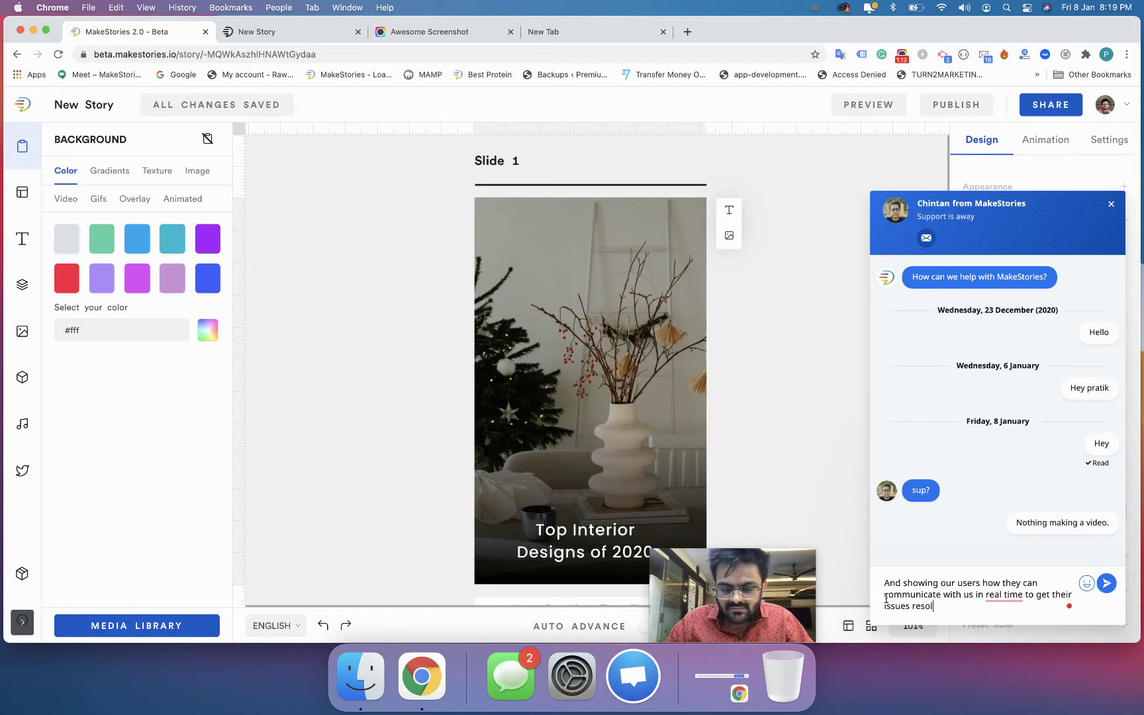
{"action": "type", "text": "ved"}
{"action": "key", "text": "Return"}
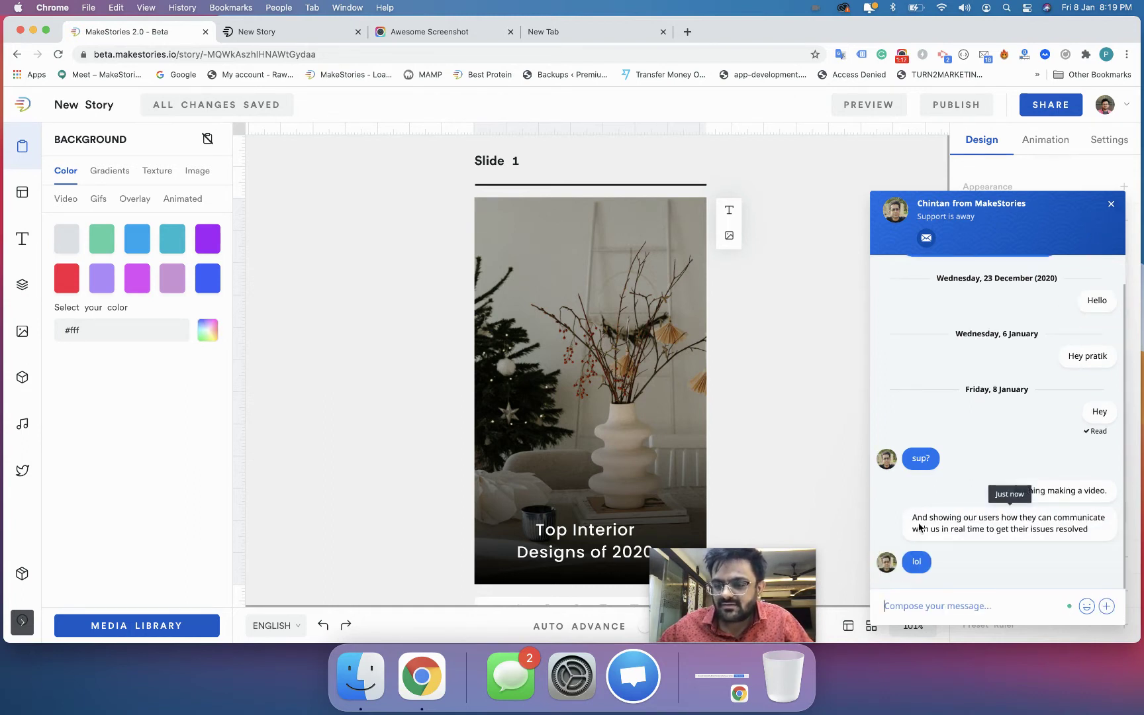
Send a final chat message asking to be left alone, then close the support chat
{"action": "left_click", "coordinate": [909, 608]}
{"action": "type", "text": "Please leave me"}
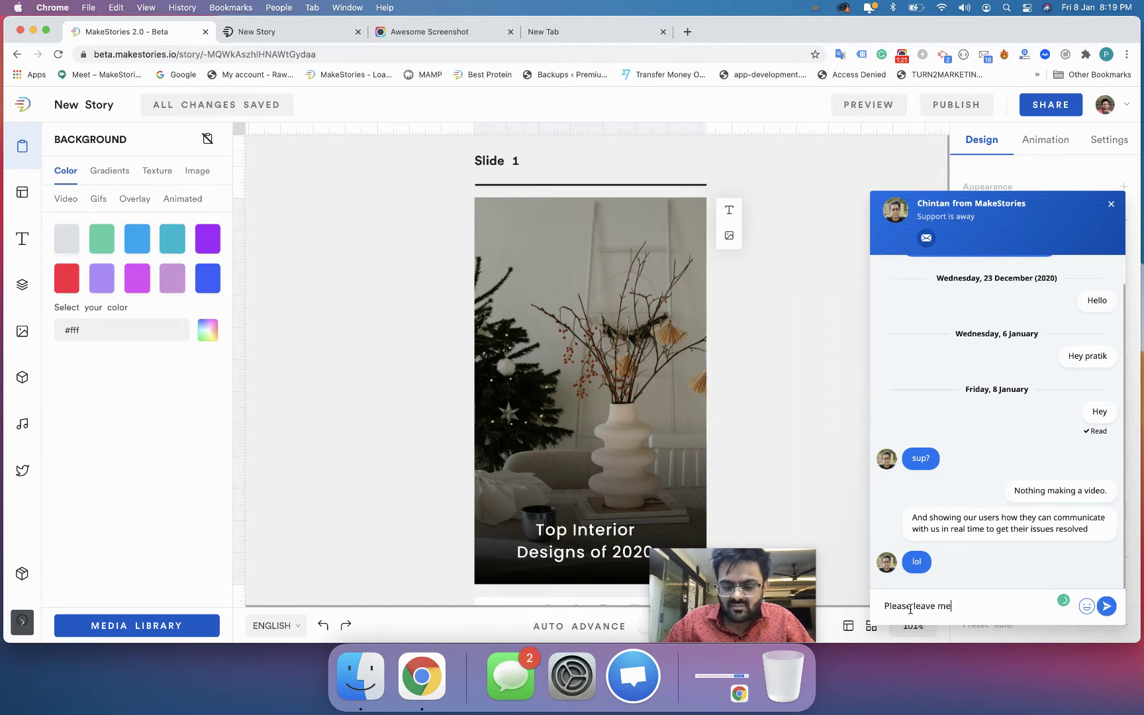
{"action": "type", "text": " alone Chintan"}
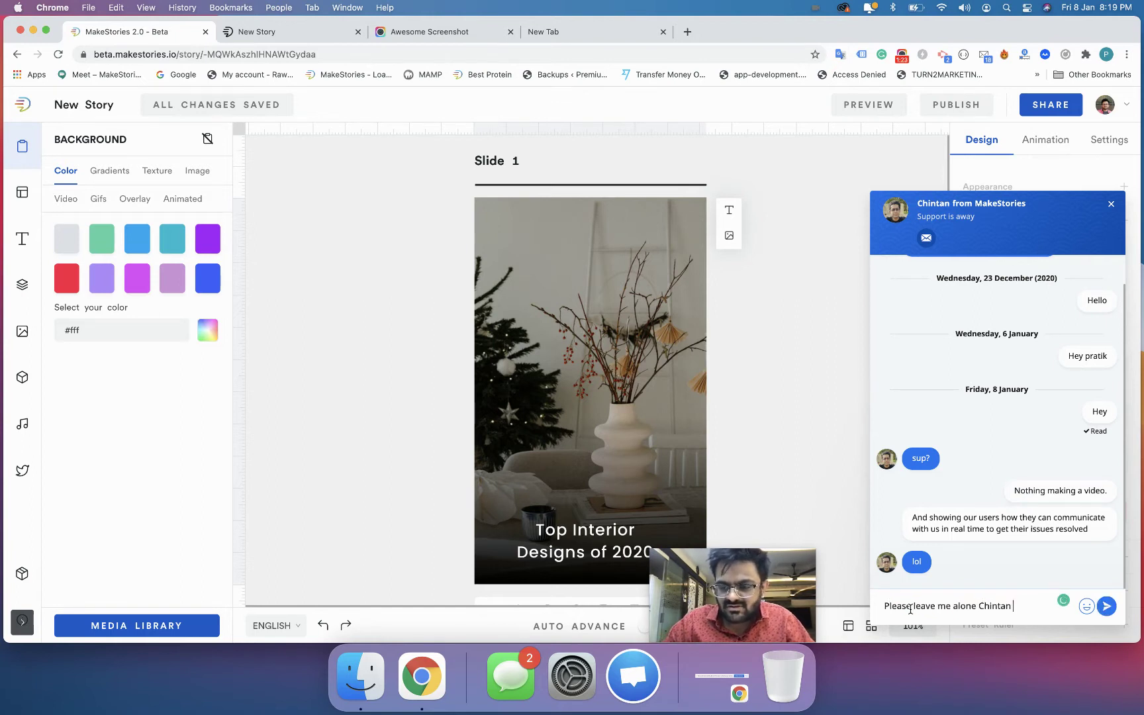
{"action": "key", "text": "Return"}
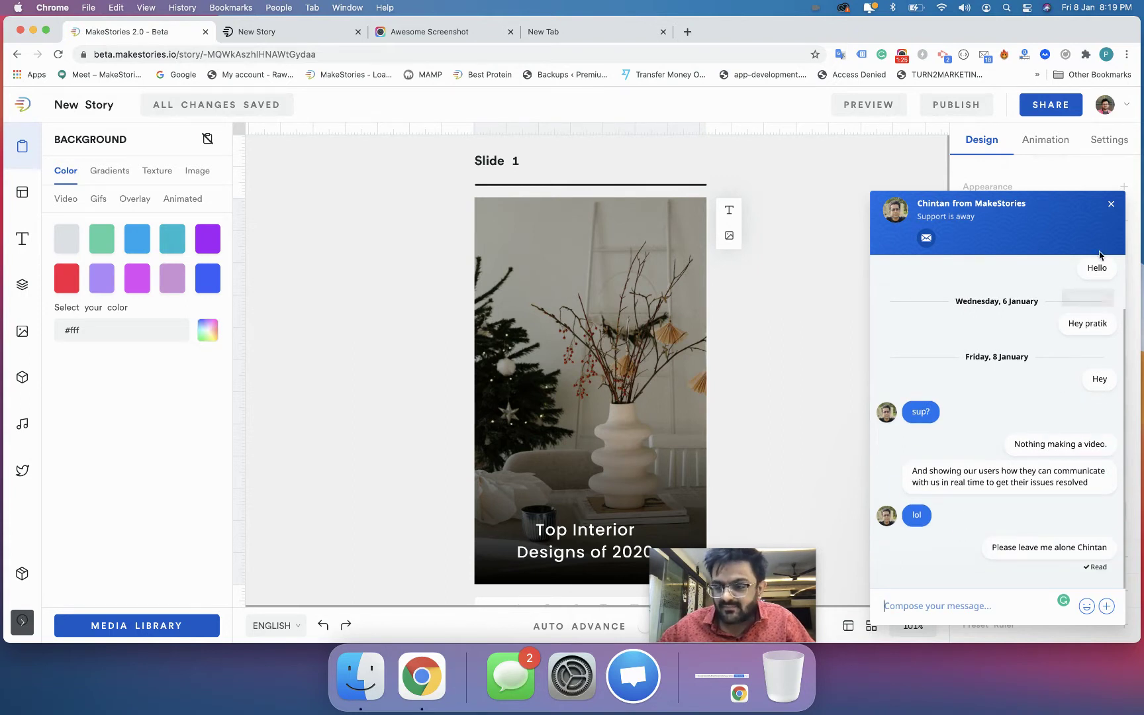
{"action": "left_click", "coordinate": [1111, 207]}
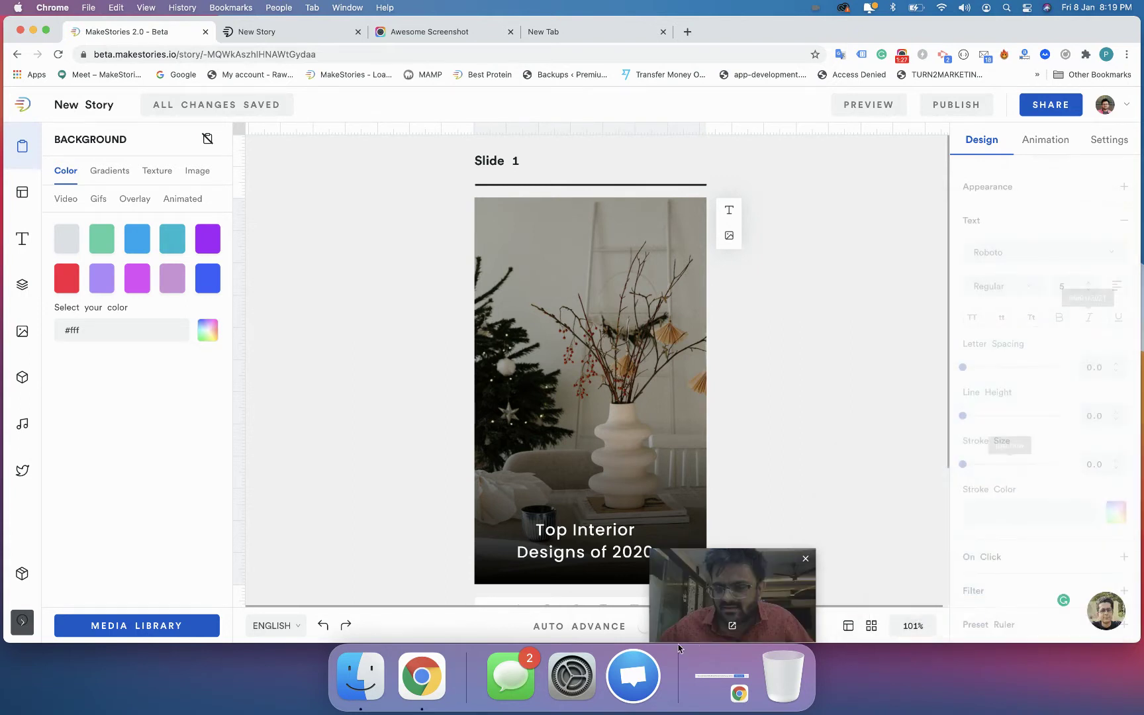
{"action": "left_click_drag", "start_coordinate": [705, 600], "coordinate": [811, 521]}
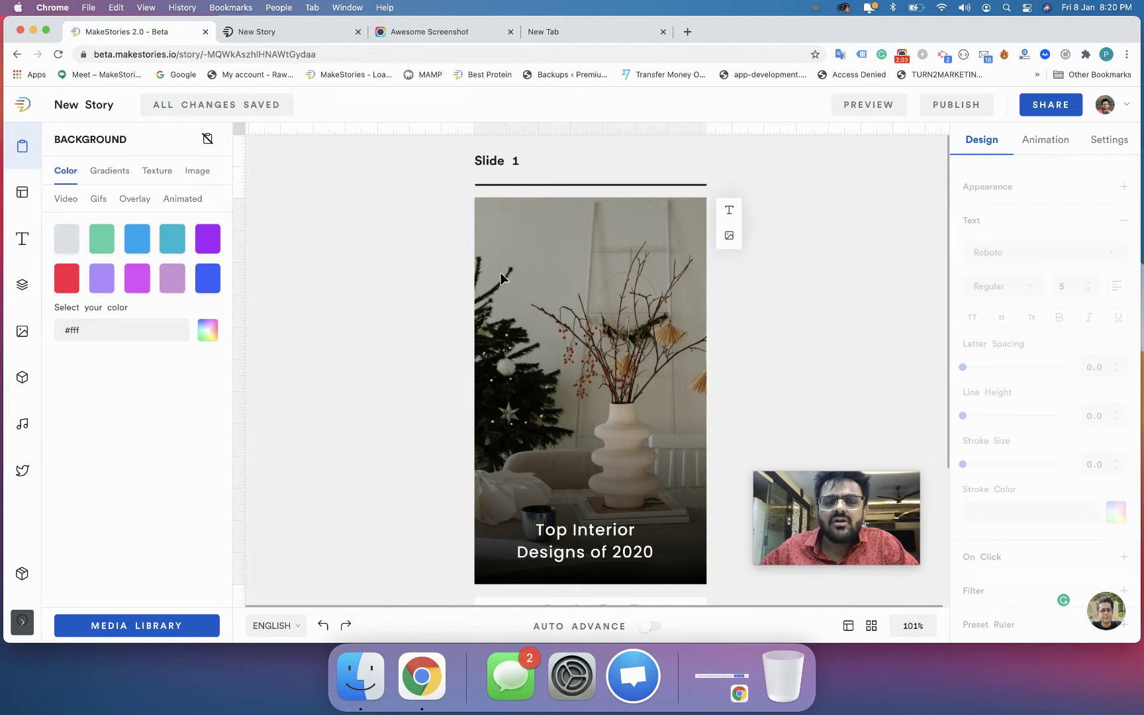
Expand the background photo's Image Settings and focus its empty alternative text field
{"action": "left_click", "coordinate": [495, 243]}
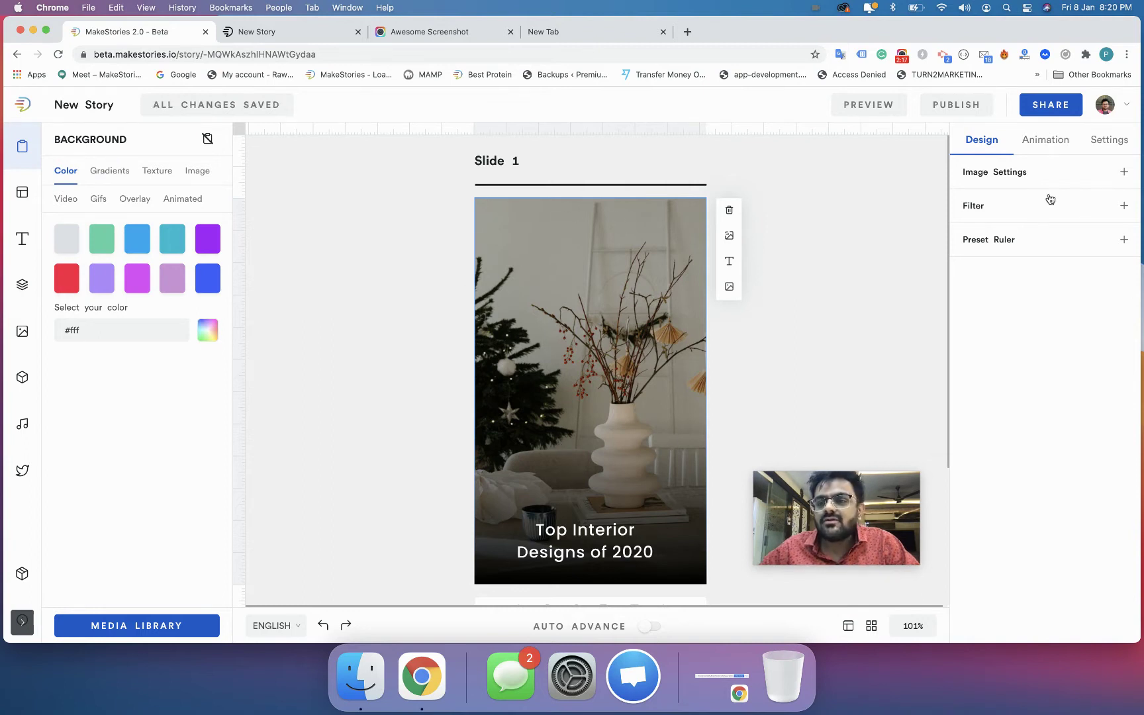
{"action": "left_click", "coordinate": [996, 174]}
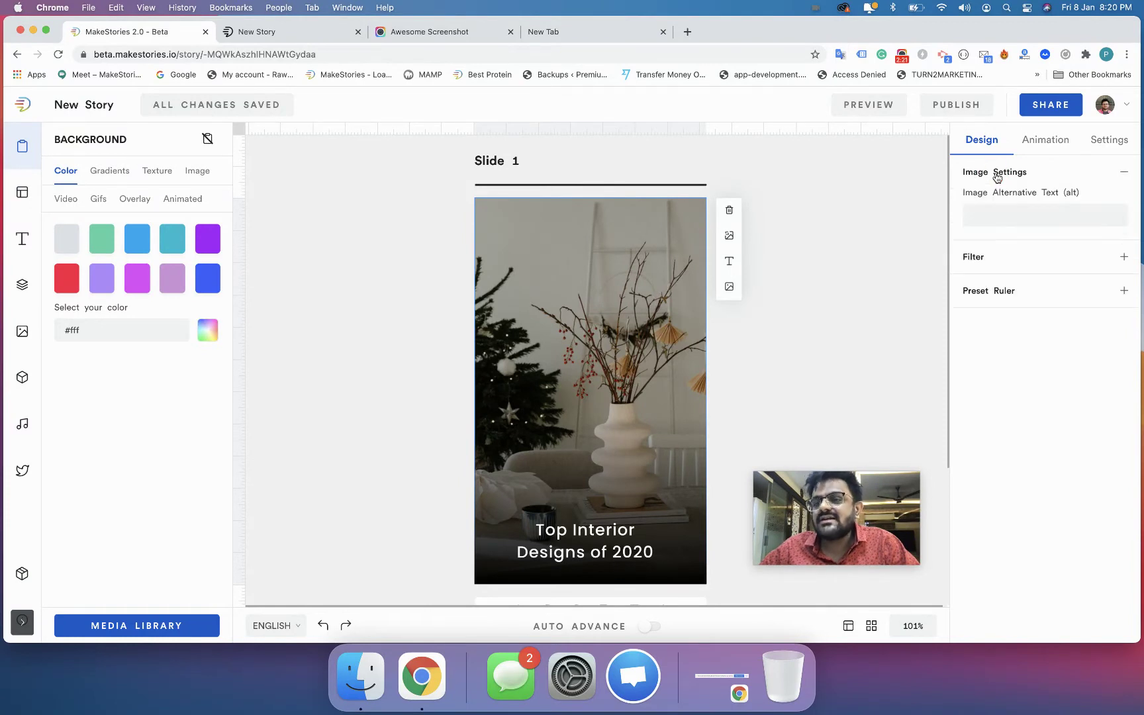
{"action": "left_click", "coordinate": [1000, 219]}
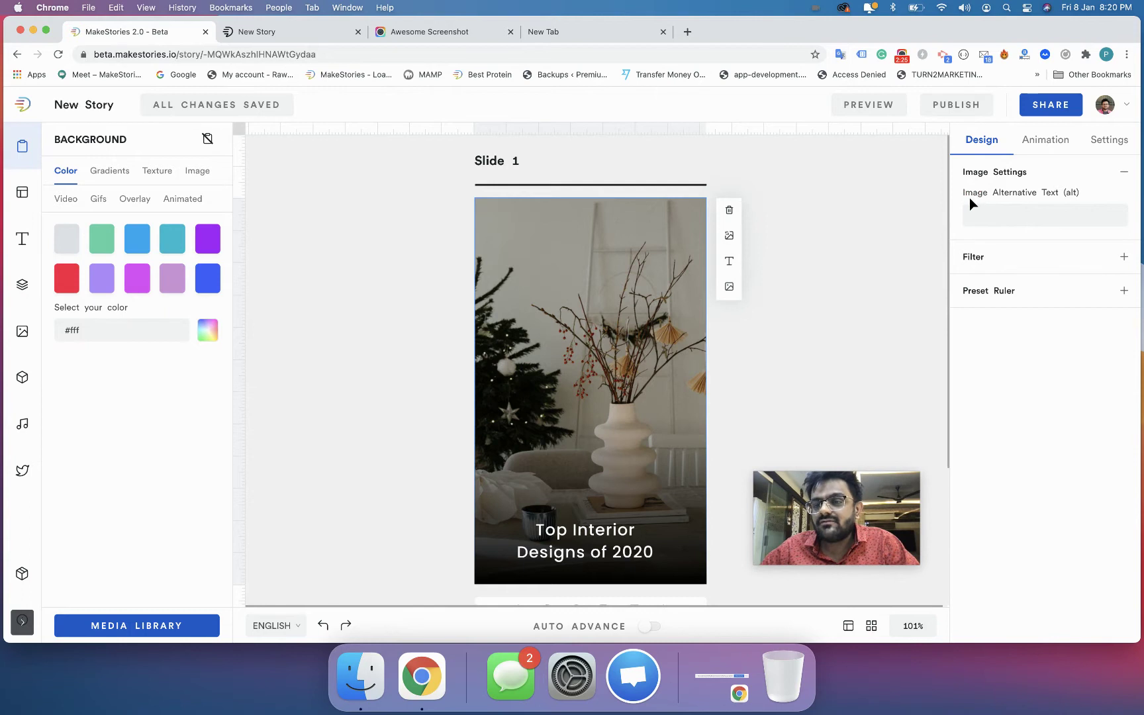
{"action": "left_click", "coordinate": [974, 210]}
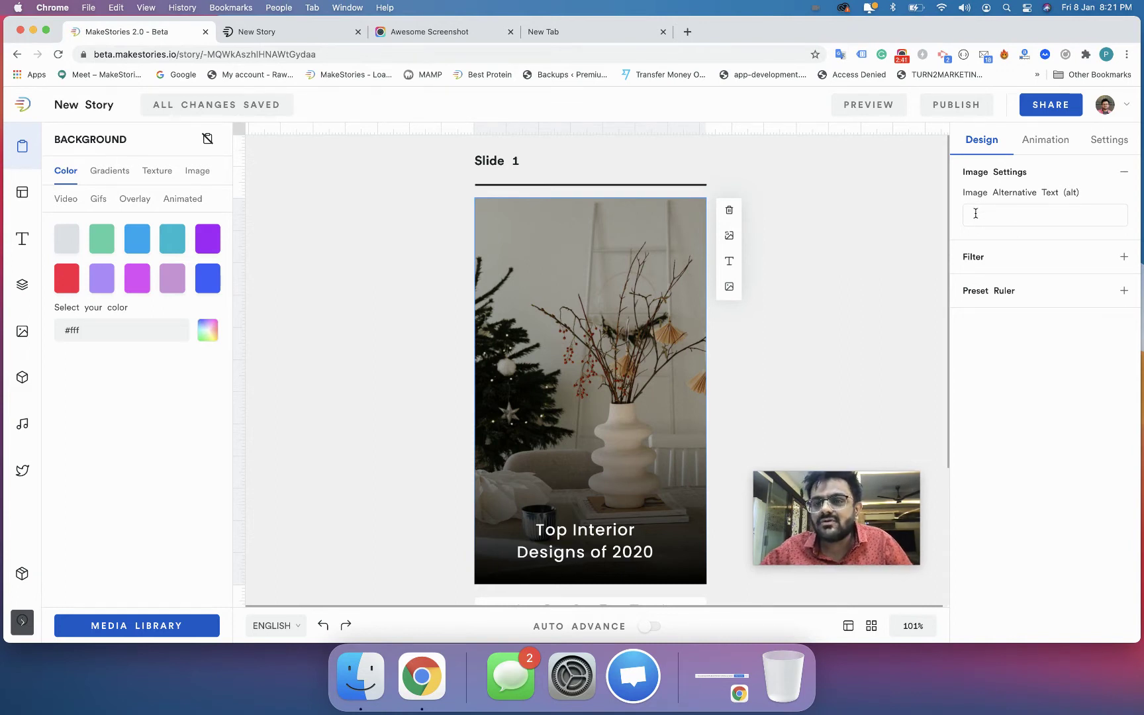
{"action": "left_click", "coordinate": [942, 106]}
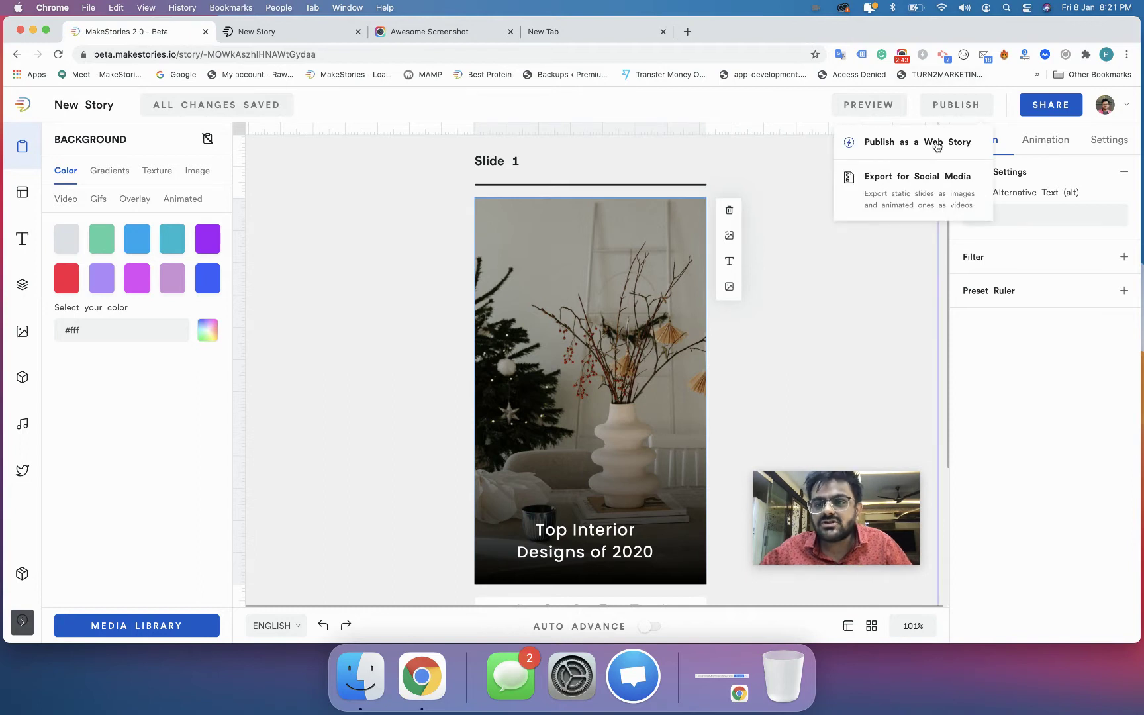
{"action": "left_click", "coordinate": [936, 143]}
{"action": "left_click", "coordinate": [599, 146]}
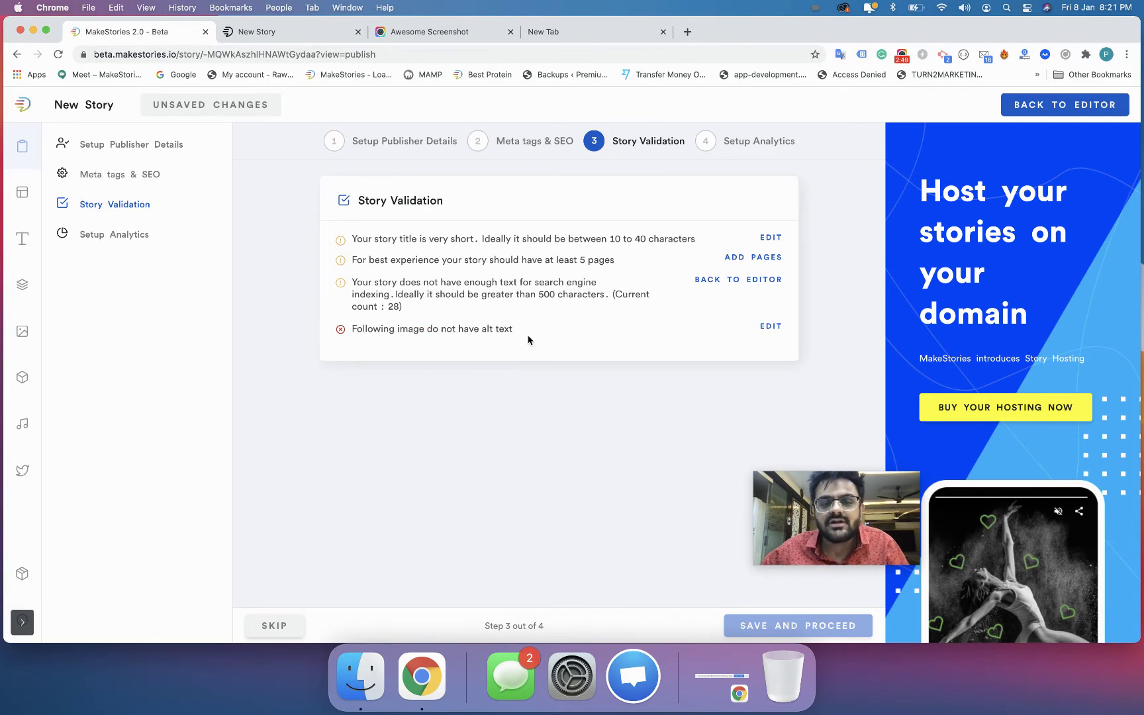
{"action": "left_click", "coordinate": [771, 328]}
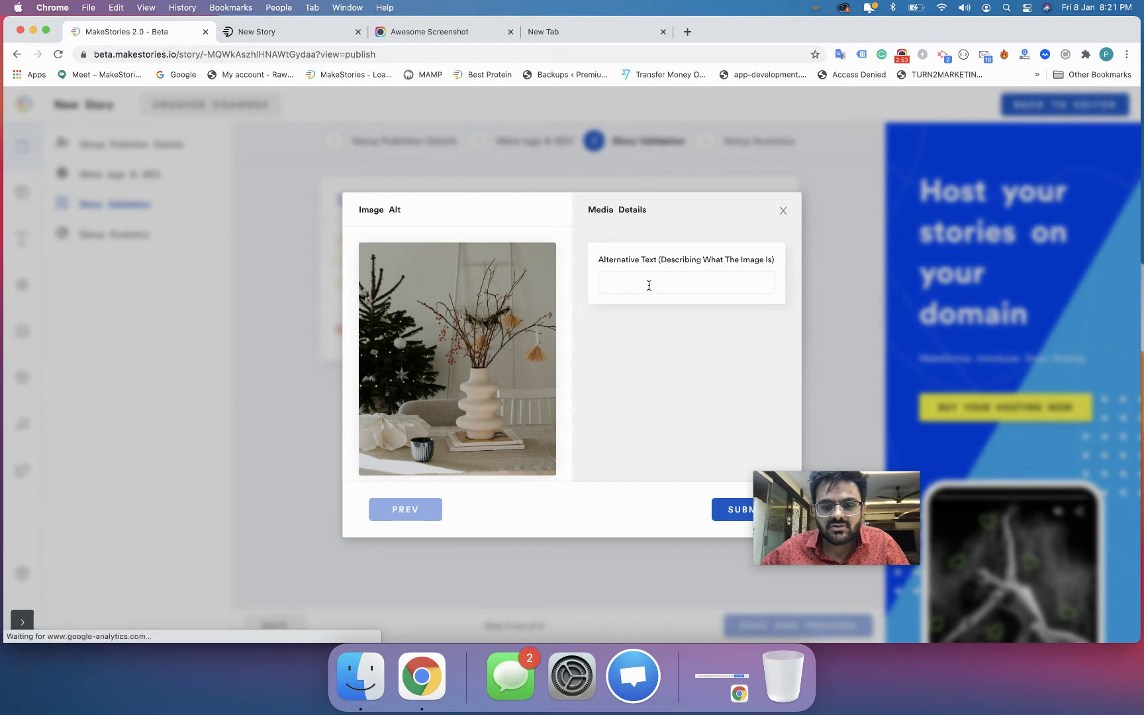
{"action": "left_click", "coordinate": [783, 210]}
{"action": "left_click", "coordinate": [1053, 105]}
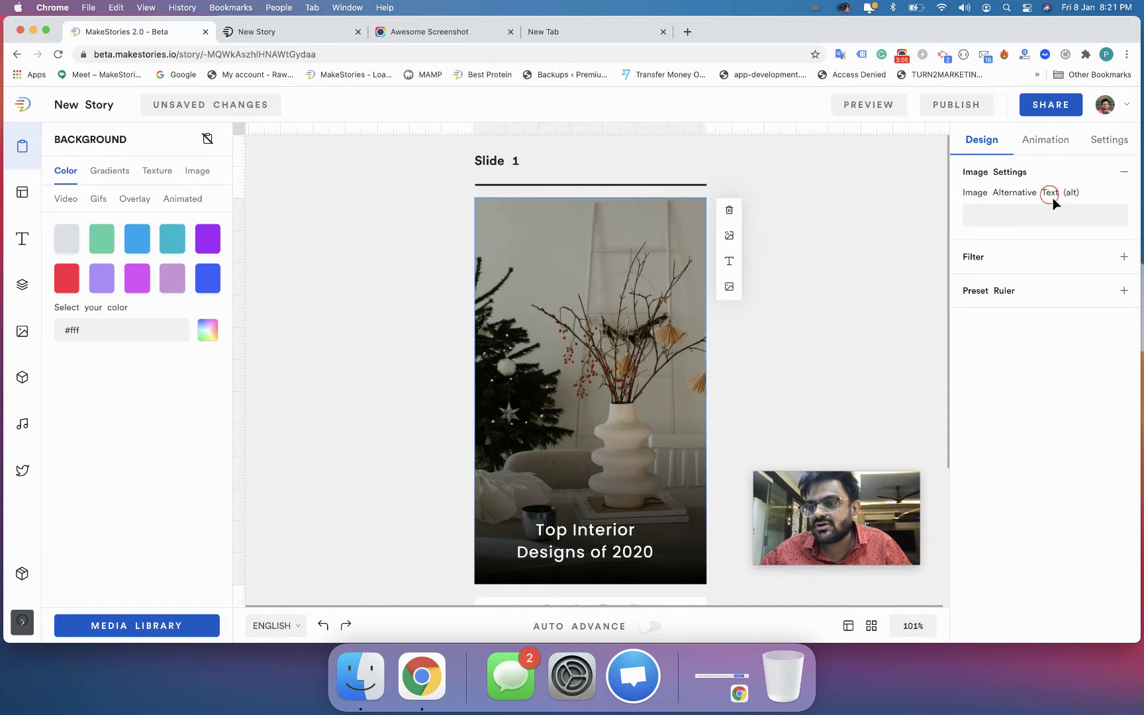
Enter 'A decorative item' as the background photo's alternative text
{"action": "left_click", "coordinate": [1050, 215]}
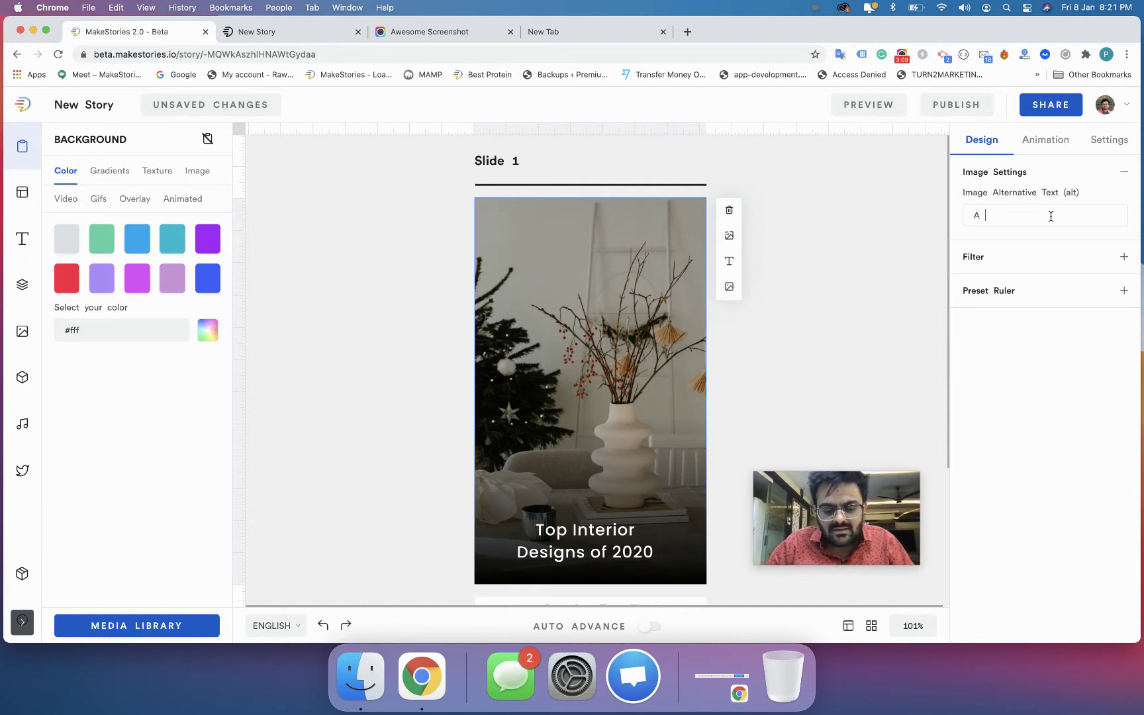
{"action": "type", "text": "A decorative "}
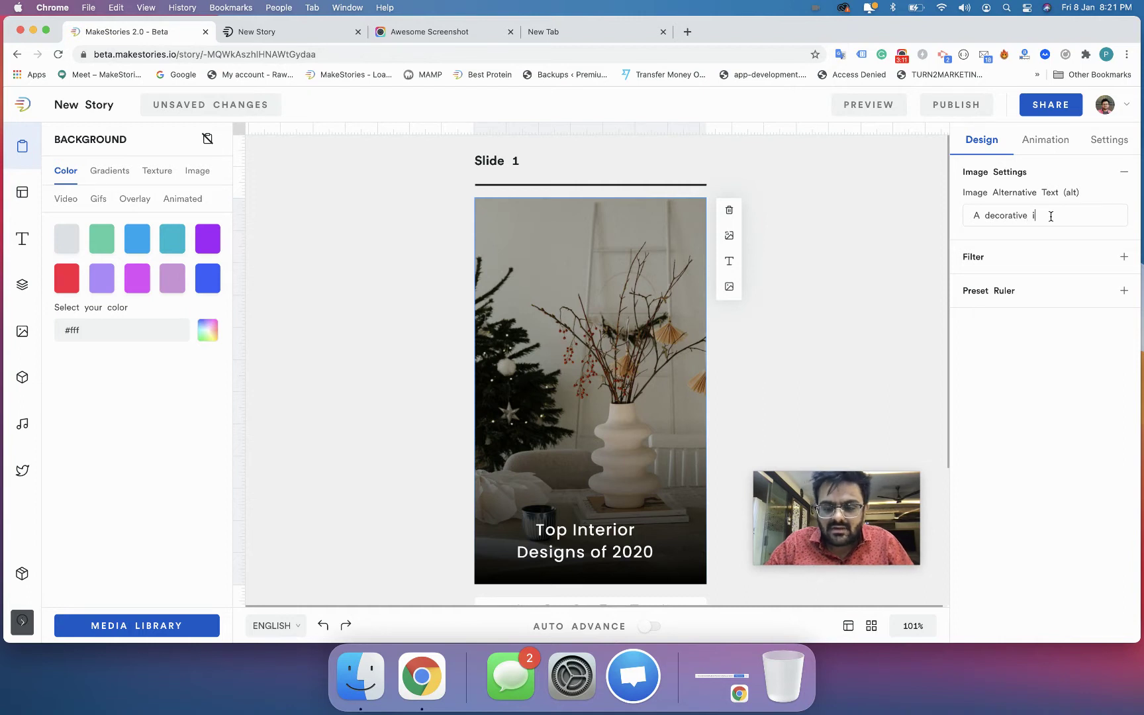
{"action": "type", "text": "item"}
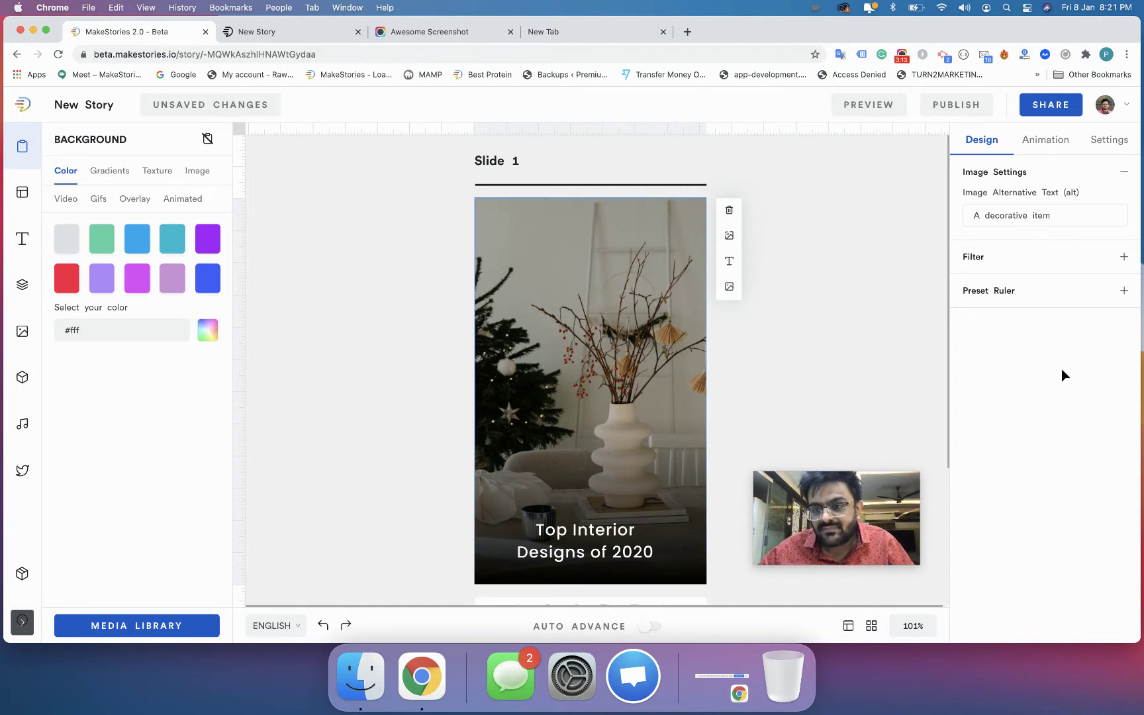
{"action": "left_click", "coordinate": [983, 262]}
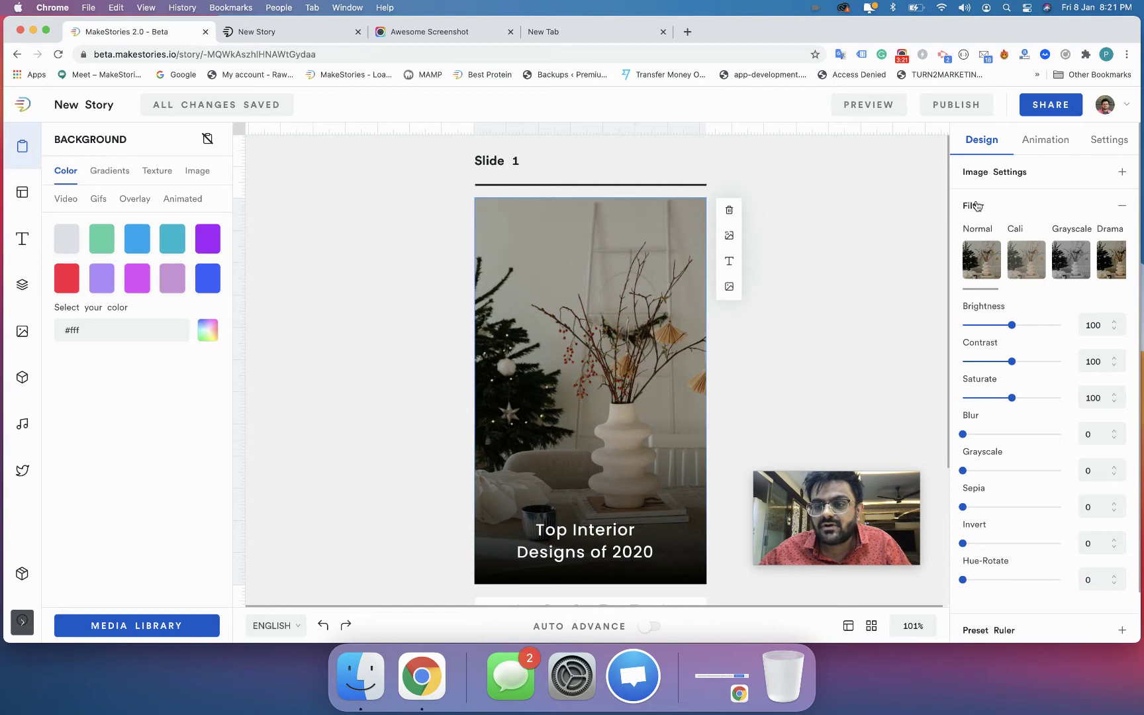
Preview the Cali, Grayscale, Drama and Edge filters on the background photo
{"action": "scroll", "coordinate": [1036, 275], "scroll_direction": "right", "scroll_amount": 1}
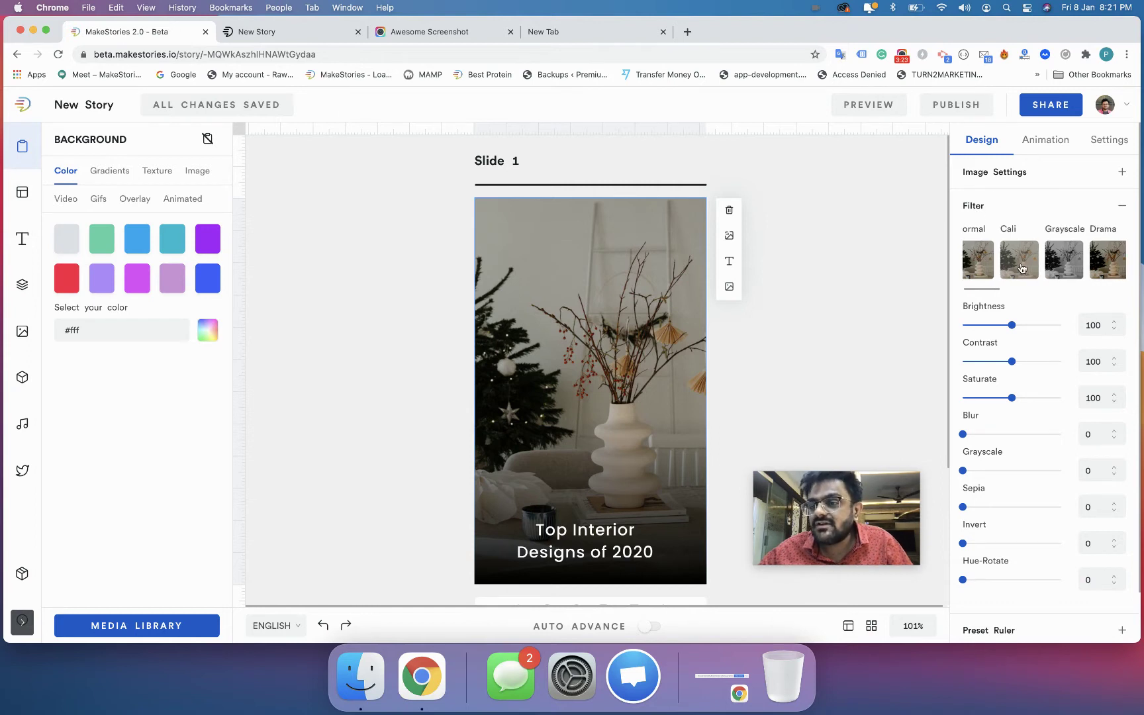
{"action": "left_click", "coordinate": [1021, 266]}
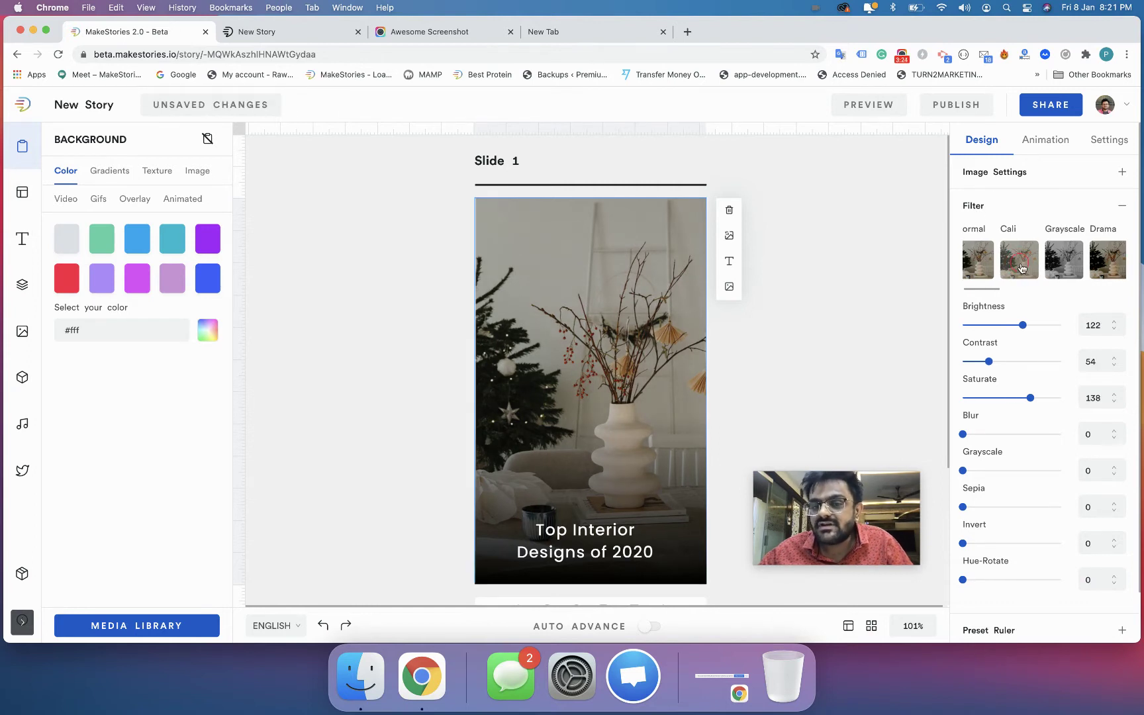
{"action": "left_click", "coordinate": [1060, 272]}
{"action": "scroll", "coordinate": [1072, 262], "scroll_direction": "right", "scroll_amount": 2}
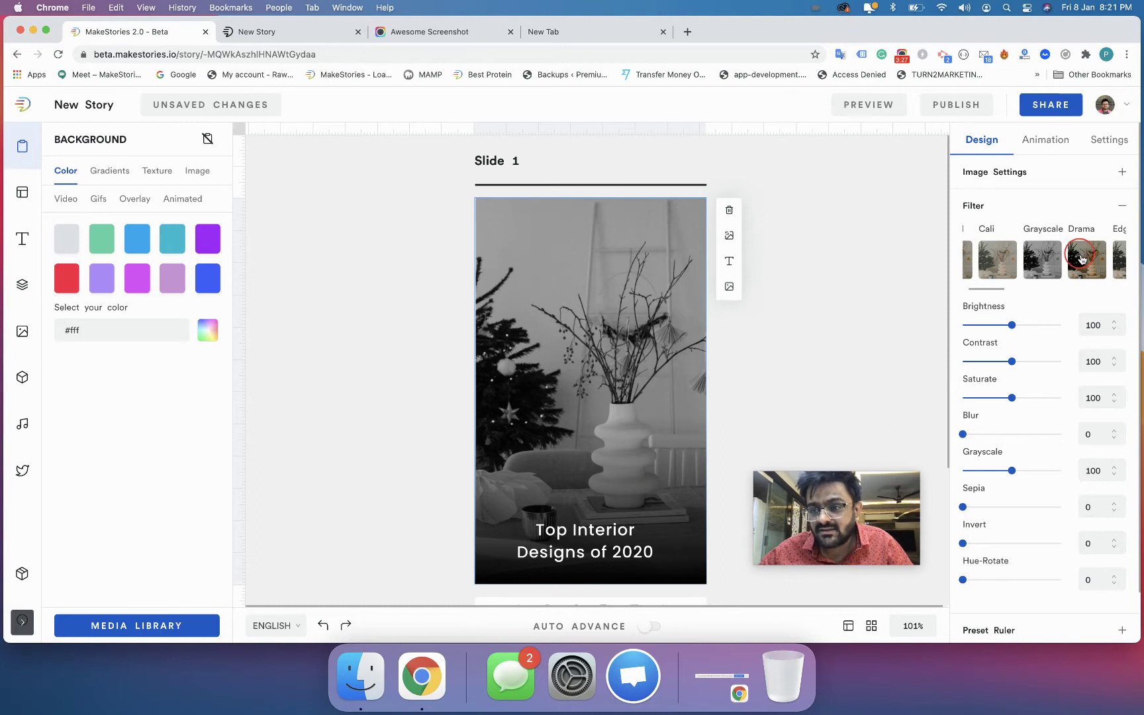
{"action": "left_click", "coordinate": [1080, 258]}
{"action": "scroll", "coordinate": [1082, 260], "scroll_direction": "right", "scroll_amount": 2}
{"action": "left_click", "coordinate": [1077, 269]}
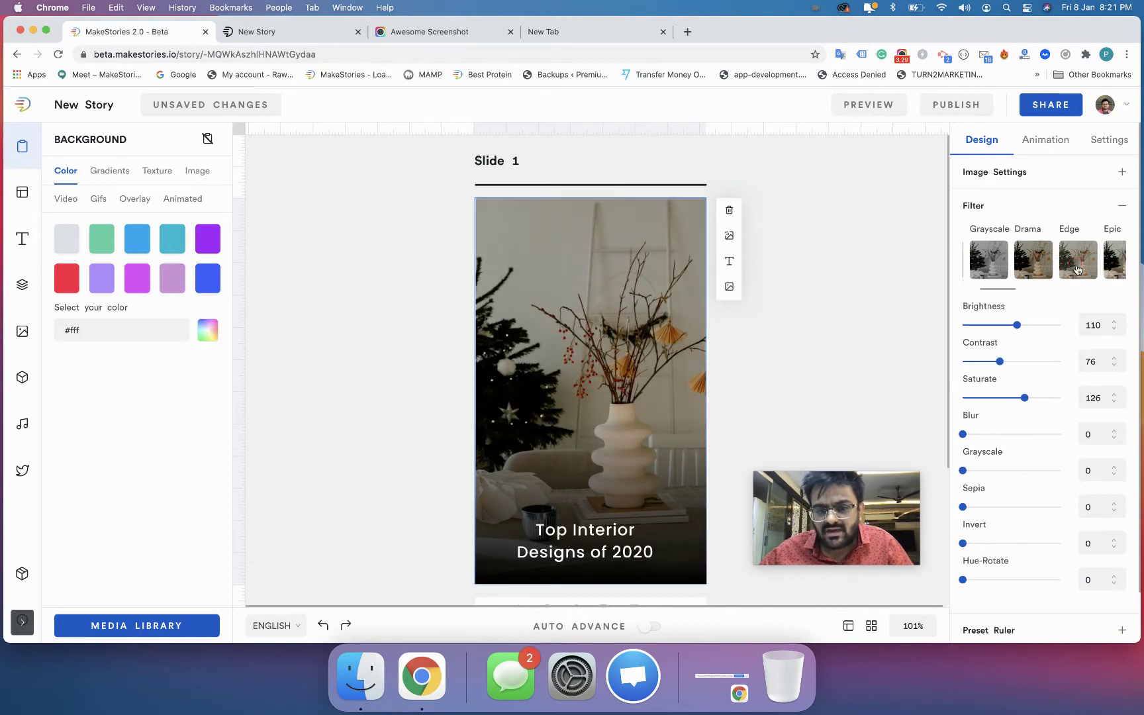
Try the Retro, Selfie, Street and Blues filters, then settle on Whimsical Light
{"action": "scroll", "coordinate": [1080, 266], "scroll_direction": "right", "scroll_amount": 2}
{"action": "scroll", "coordinate": [1083, 264], "scroll_direction": "right", "scroll_amount": 2}
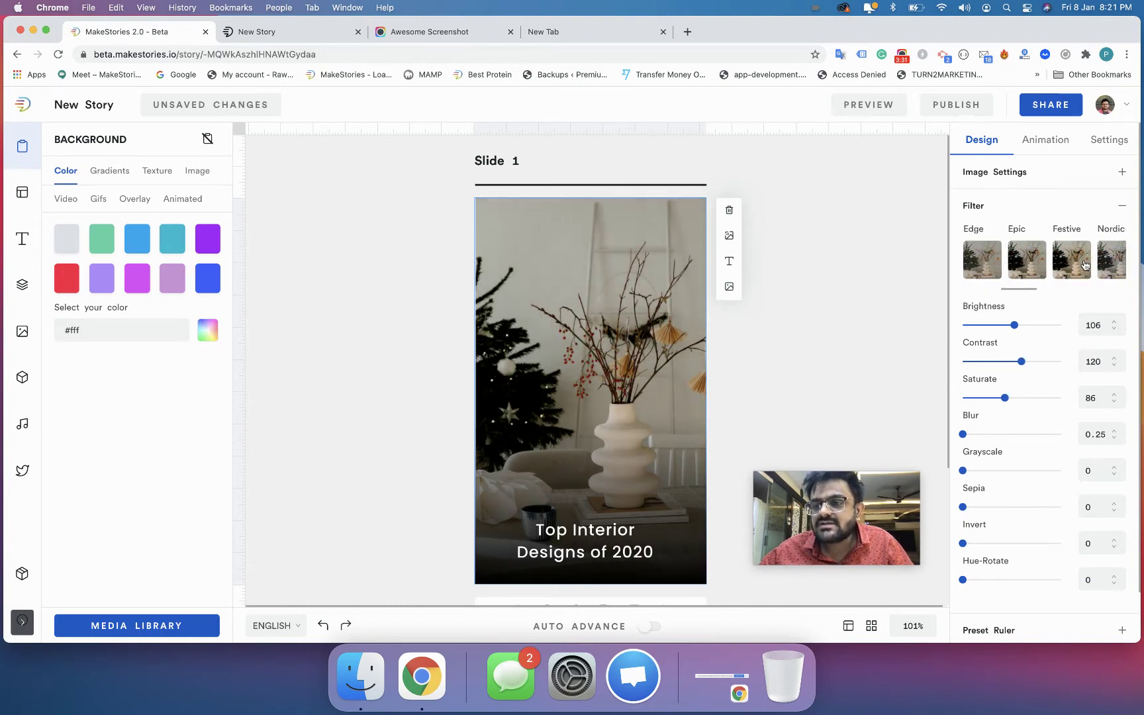
{"action": "scroll", "coordinate": [1061, 270], "scroll_direction": "right", "scroll_amount": 2}
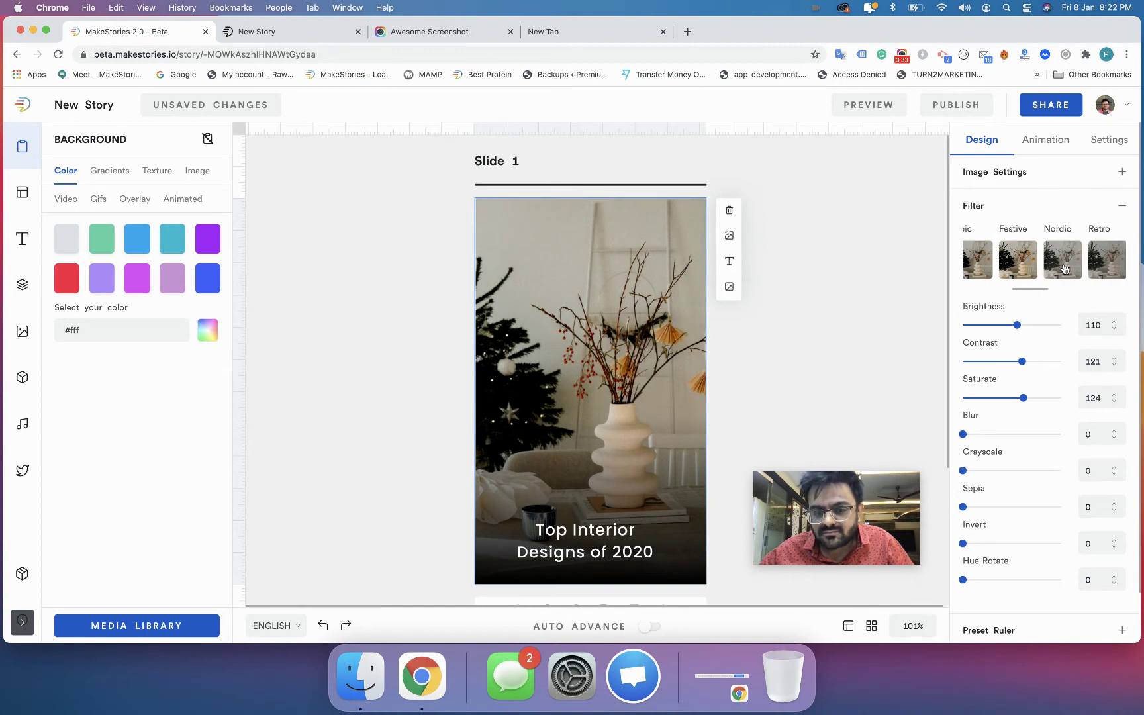
{"action": "scroll", "coordinate": [1064, 268], "scroll_direction": "right", "scroll_amount": 2}
{"action": "left_click", "coordinate": [1064, 268]}
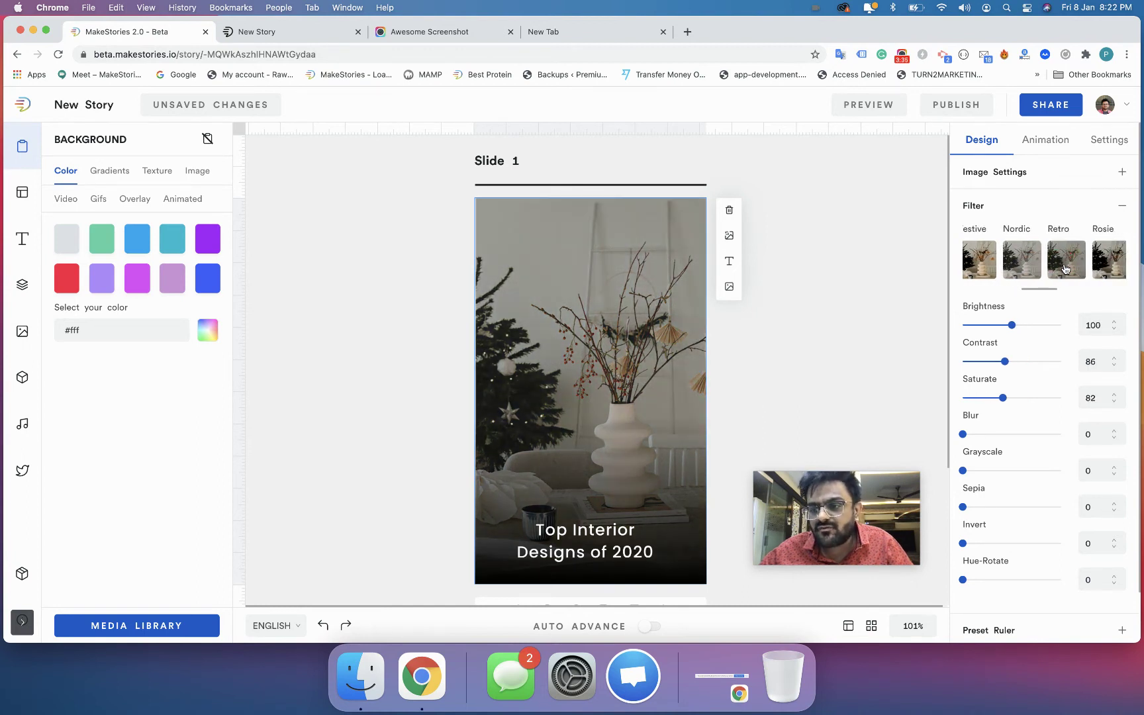
{"action": "scroll", "coordinate": [1114, 269], "scroll_direction": "right", "scroll_amount": 2}
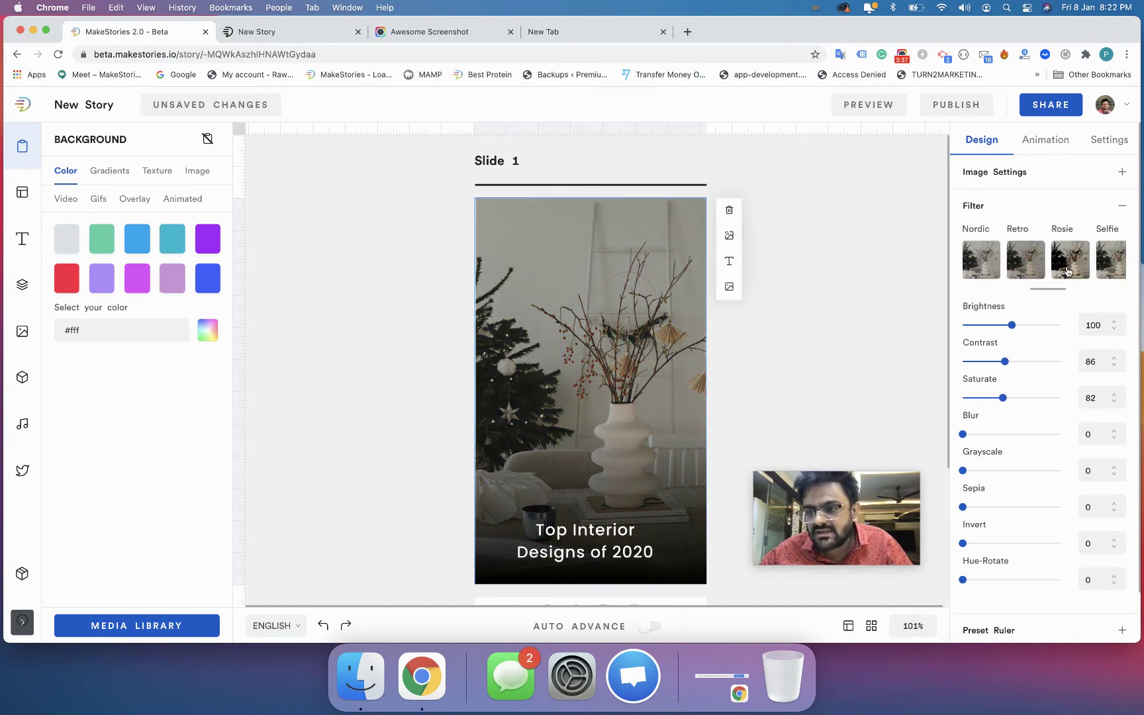
{"action": "scroll", "coordinate": [1066, 270], "scroll_direction": "right", "scroll_amount": 3}
{"action": "left_click", "coordinate": [1004, 268]}
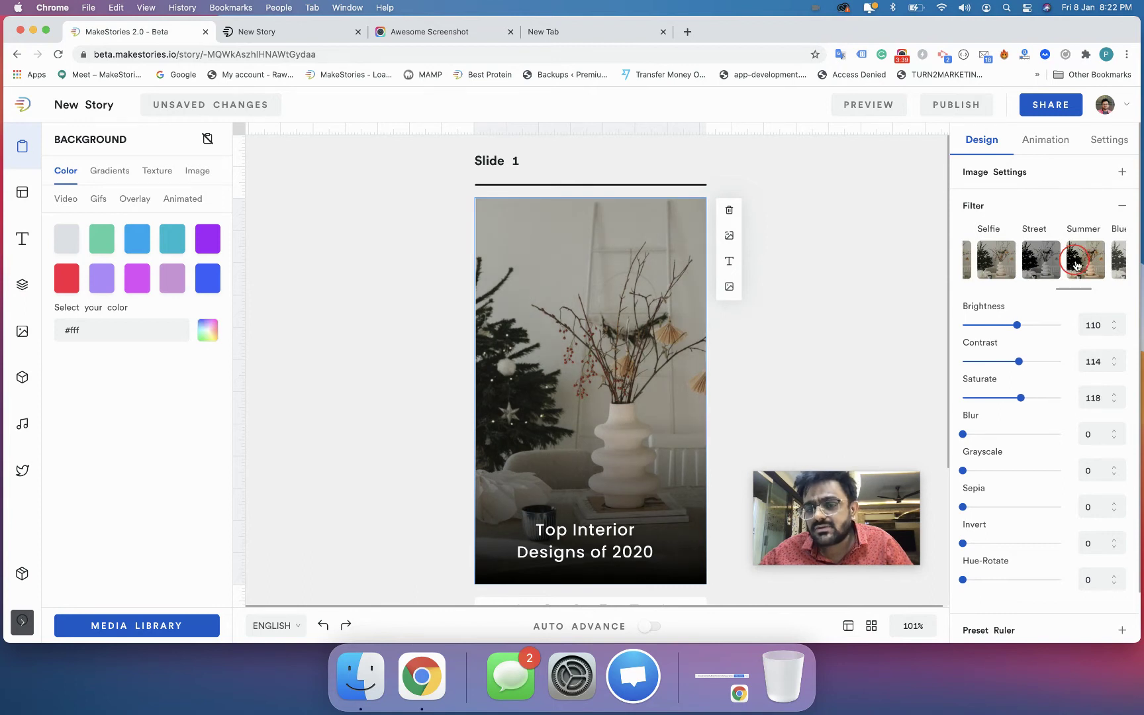
{"action": "left_click", "coordinate": [1039, 261]}
{"action": "scroll", "coordinate": [1066, 265], "scroll_direction": "right", "scroll_amount": 2}
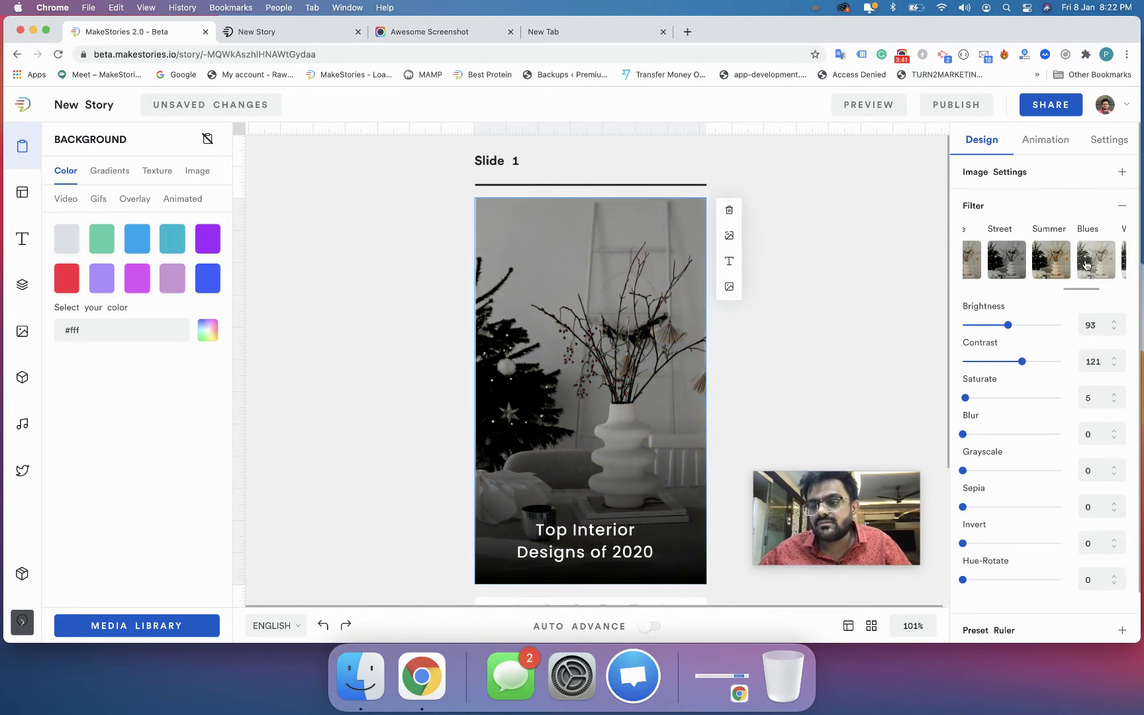
{"action": "left_click", "coordinate": [1085, 264]}
{"action": "scroll", "coordinate": [1081, 266], "scroll_direction": "right", "scroll_amount": 3}
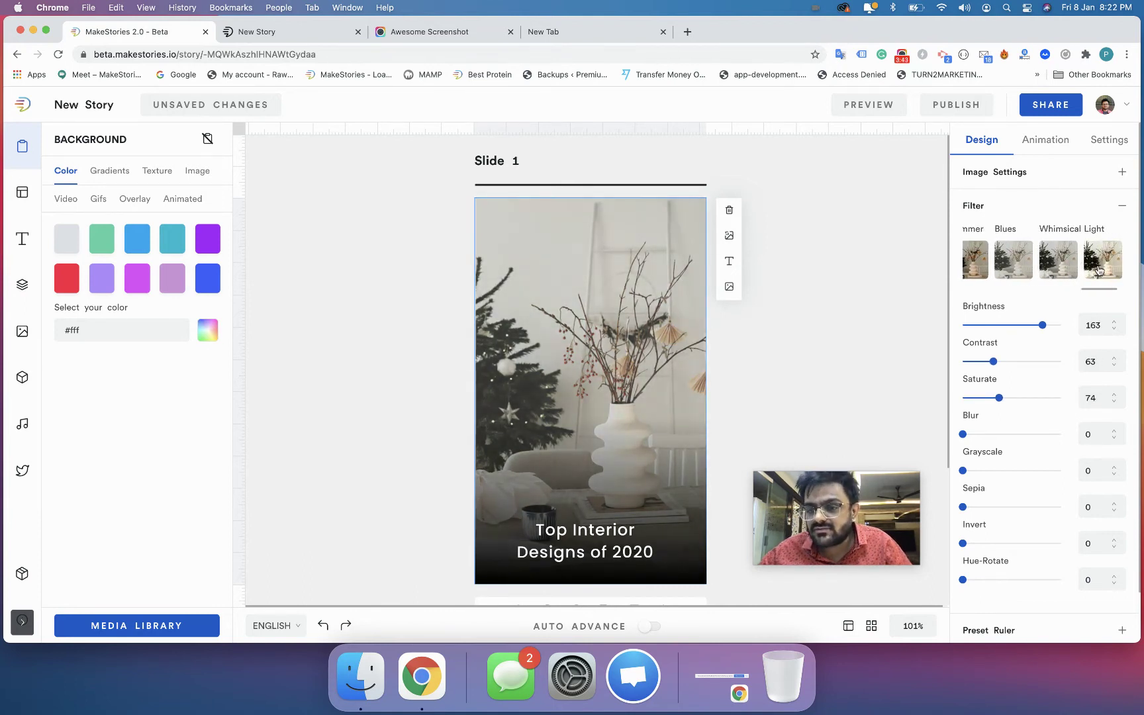
{"action": "left_click", "coordinate": [1100, 269]}
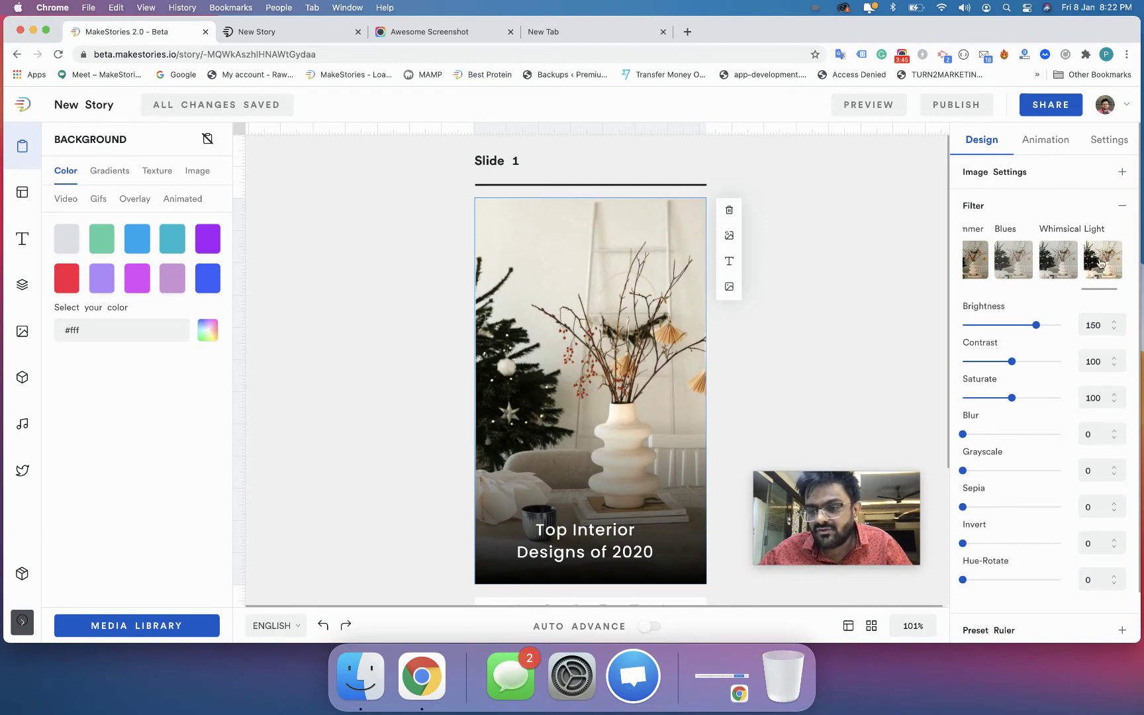
Set the filter sliders to Brightness 131, Contrast 148, Saturate 108 and Blur 1
{"action": "mouse_move", "coordinate": [1034, 328]}
{"action": "left_mouse_down"}
{"action": "mouse_move", "coordinate": [991, 325]}
{"action": "mouse_move", "coordinate": [1009, 325]}
{"action": "mouse_move", "coordinate": [1024, 362]}
{"action": "mouse_move", "coordinate": [1035, 361]}
{"action": "mouse_move", "coordinate": [1046, 327]}
{"action": "mouse_move", "coordinate": [1027, 326]}
{"action": "left_mouse_up"}
{"action": "left_click", "coordinate": [1017, 324]}
{"action": "left_click_drag", "start_coordinate": [1011, 398], "coordinate": [1015, 397]}
{"action": "left_click_drag", "start_coordinate": [963, 436], "coordinate": [1004, 511]}
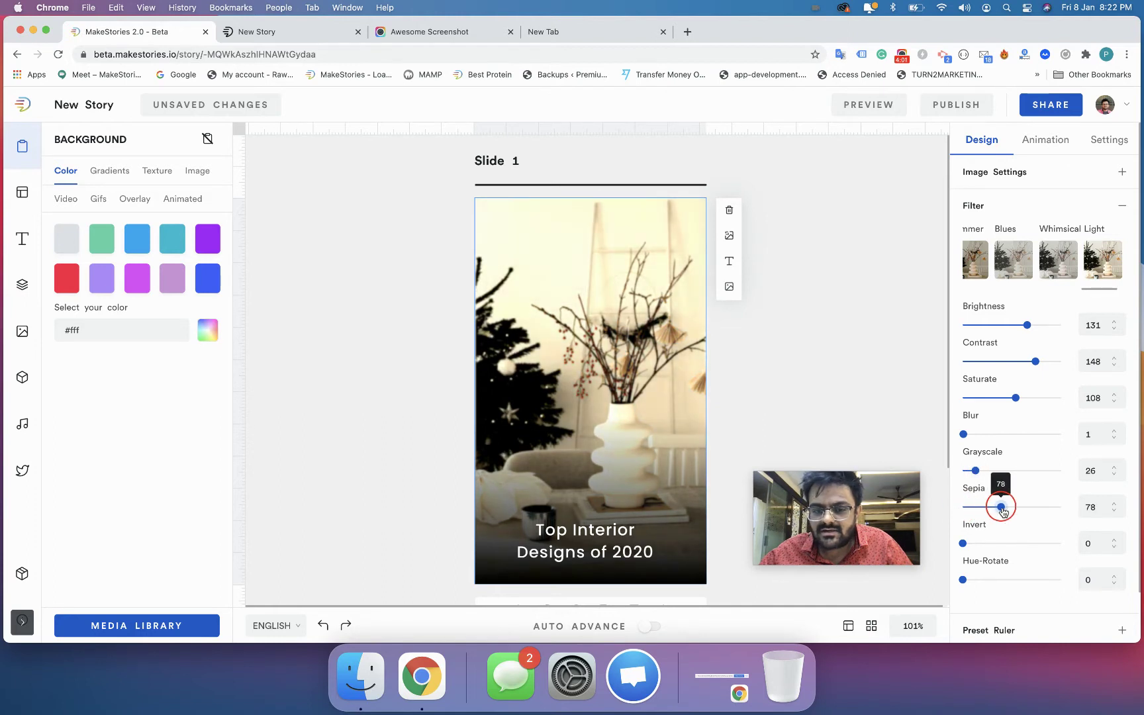
Reset Grayscale and Sepia to 0, adjust the hue setting, and collapse the Filter section
{"action": "scroll", "coordinate": [975, 530], "scroll_direction": "down", "scroll_amount": 1}
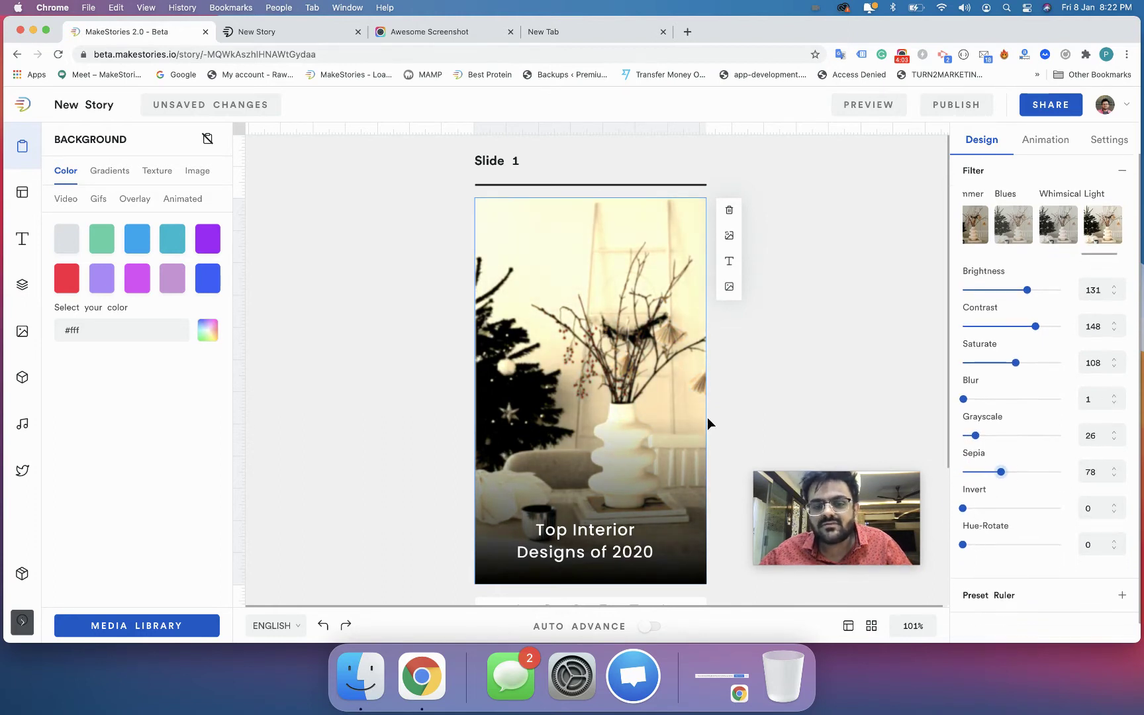
{"action": "scroll", "coordinate": [707, 417], "scroll_direction": "down", "scroll_amount": 1}
{"action": "scroll", "coordinate": [707, 417], "scroll_direction": "down", "scroll_amount": 1}
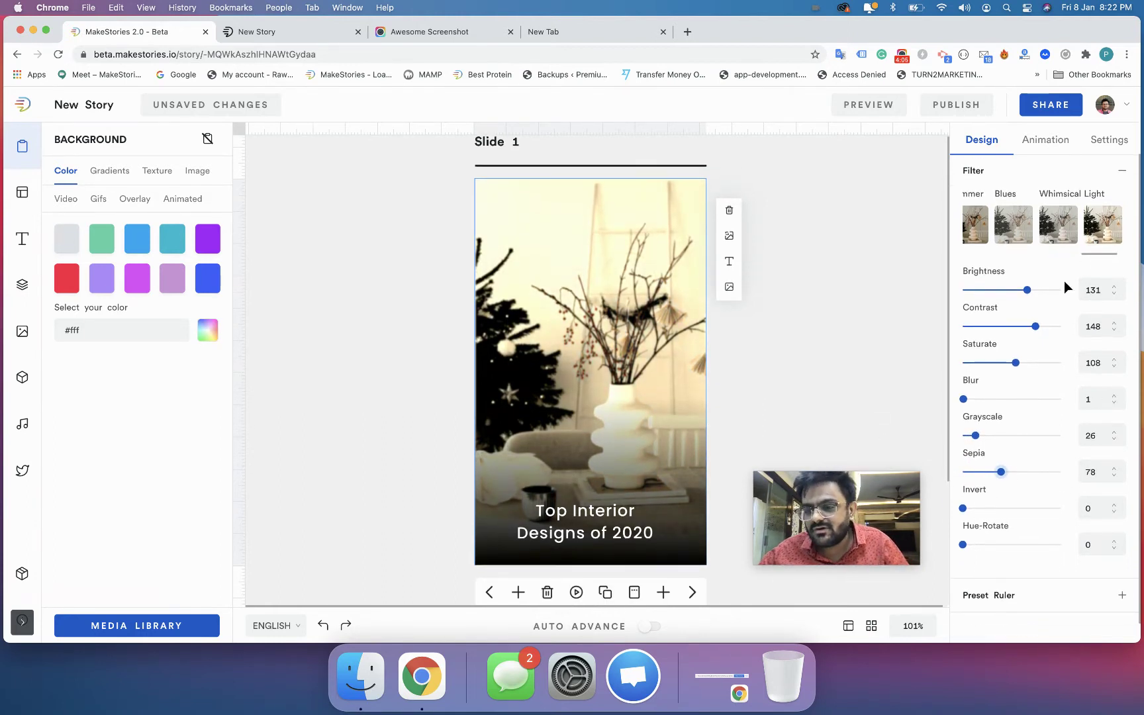
{"action": "scroll", "coordinate": [1063, 281], "scroll_direction": "up", "scroll_amount": 1}
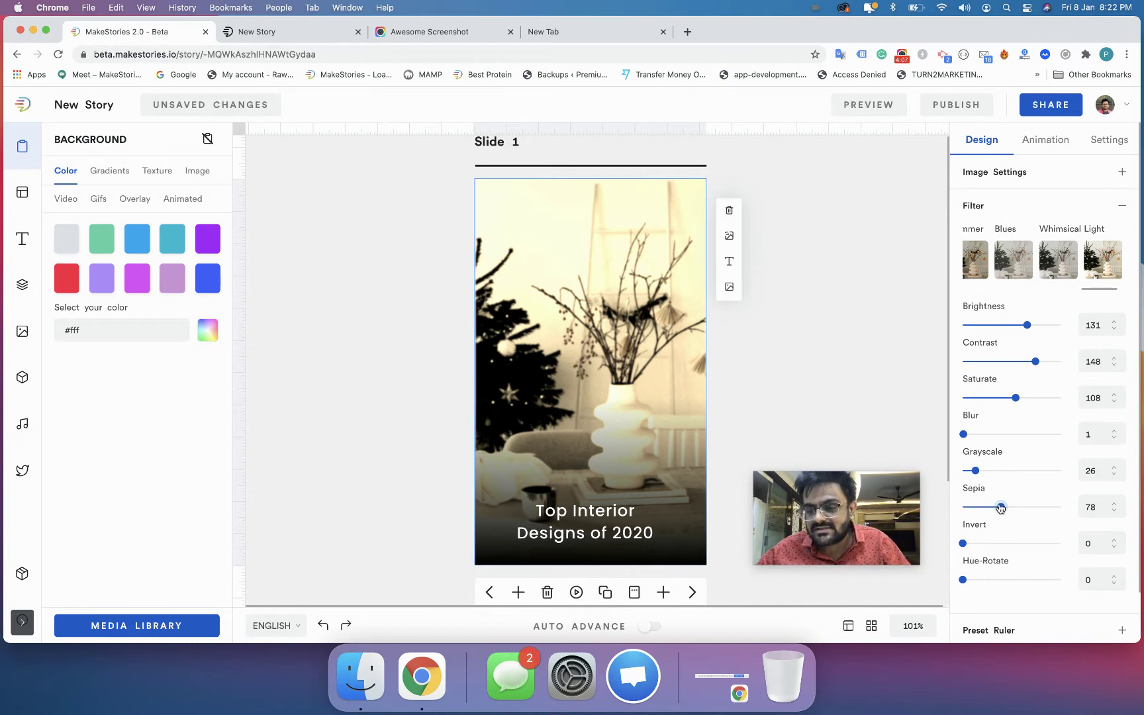
{"action": "left_click_drag", "start_coordinate": [1001, 507], "coordinate": [959, 464]}
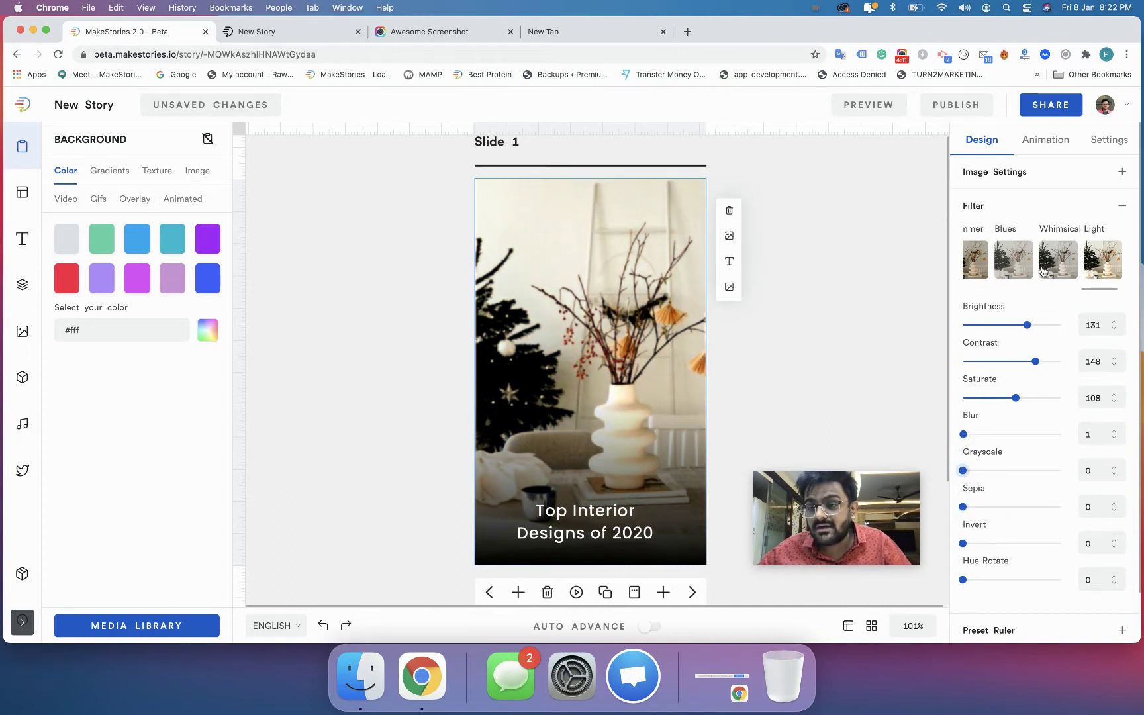
{"action": "scroll", "coordinate": [1040, 269], "scroll_direction": "left", "scroll_amount": 3}
{"action": "scroll", "coordinate": [1041, 269], "scroll_direction": "left", "scroll_amount": 10}
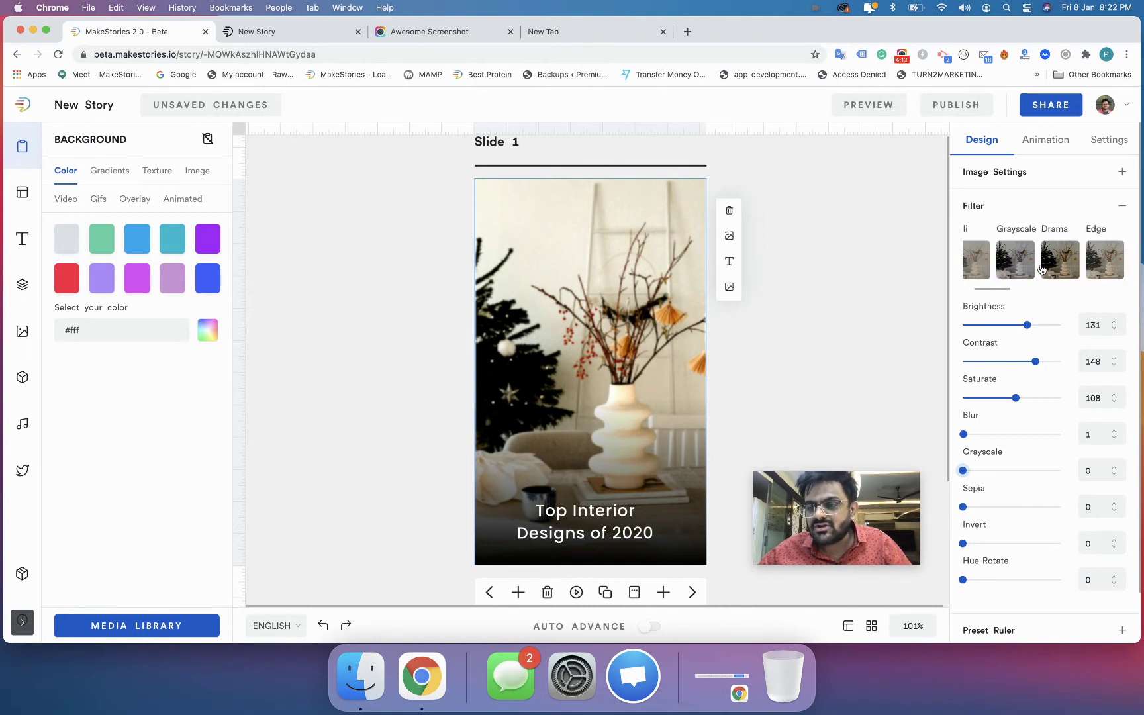
{"action": "scroll", "coordinate": [1091, 268], "scroll_direction": "left", "scroll_amount": 2}
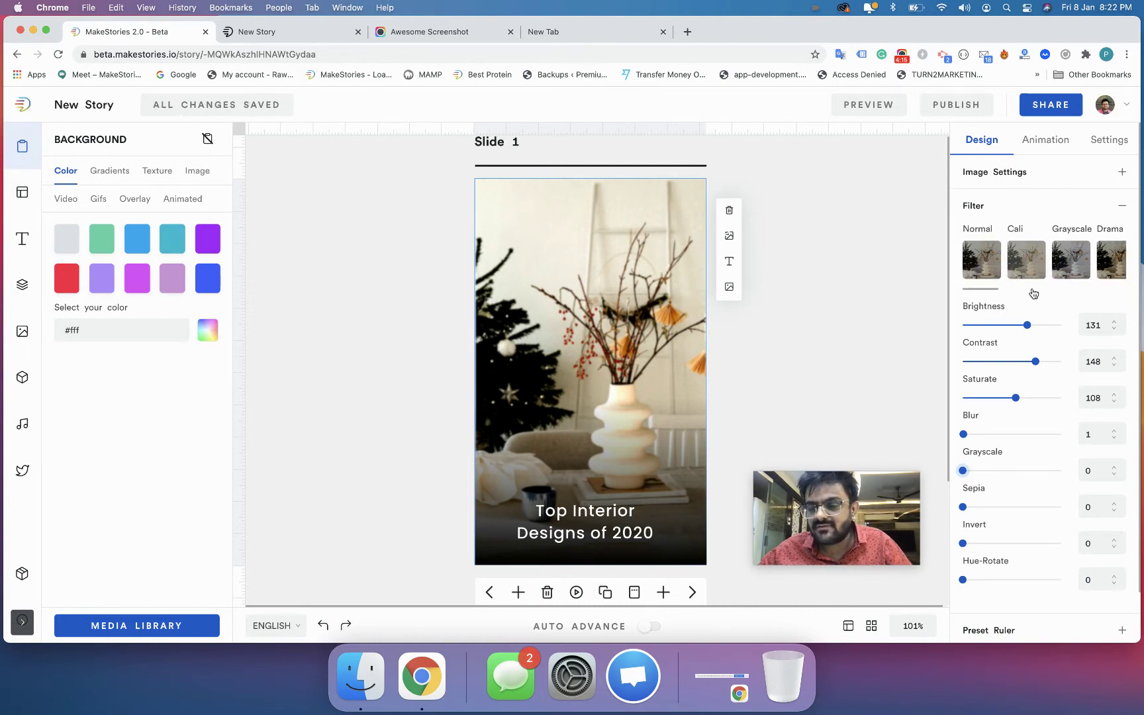
{"action": "scroll", "coordinate": [1044, 365], "scroll_direction": "down", "scroll_amount": 1}
{"action": "scroll", "coordinate": [1044, 365], "scroll_direction": "down", "scroll_amount": 1}
{"action": "left_click", "coordinate": [962, 524]}
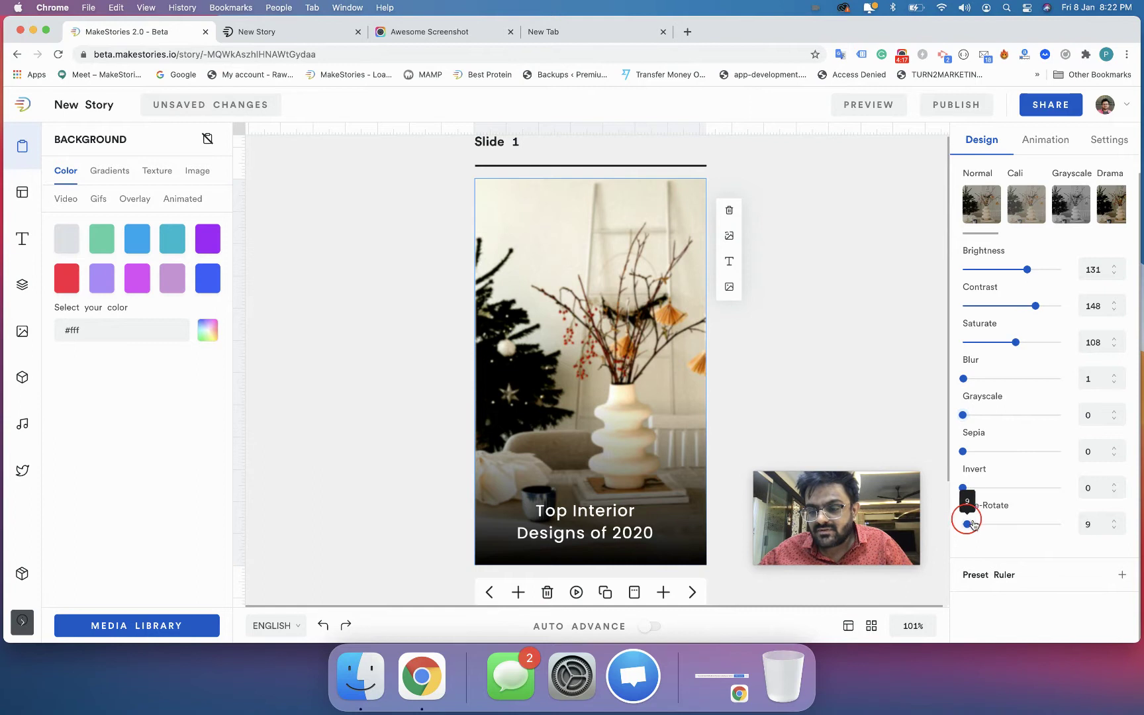
{"action": "scroll", "coordinate": [953, 357], "scroll_direction": "up", "scroll_amount": 2}
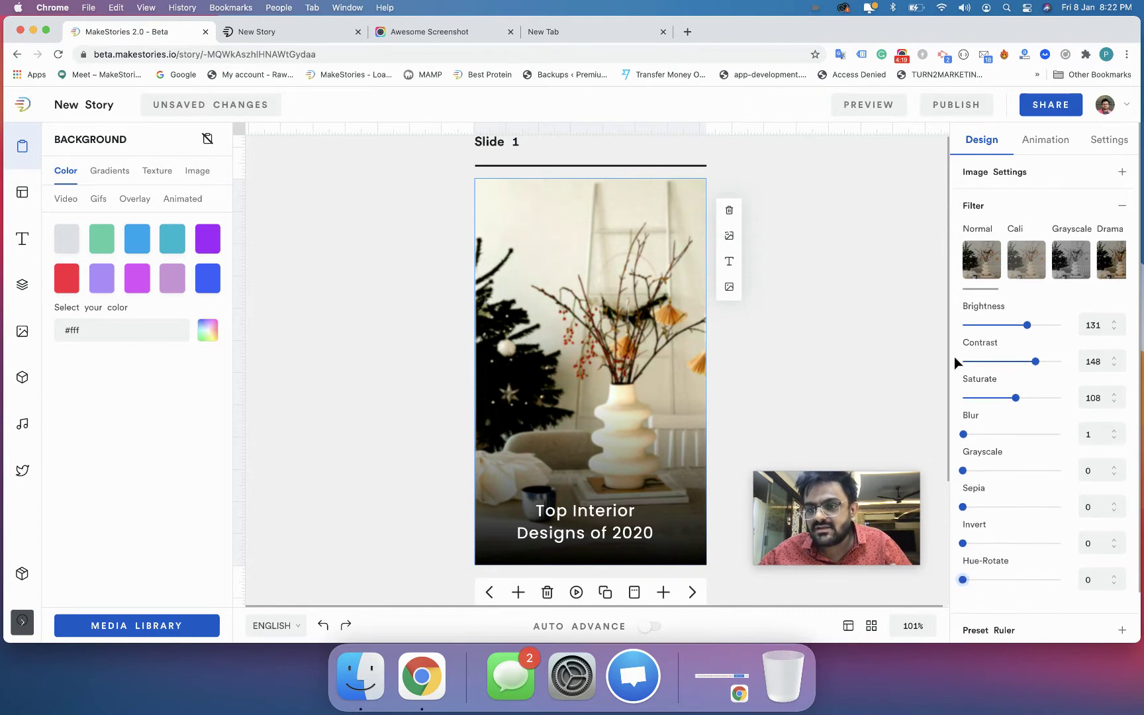
{"action": "left_click", "coordinate": [996, 205]}
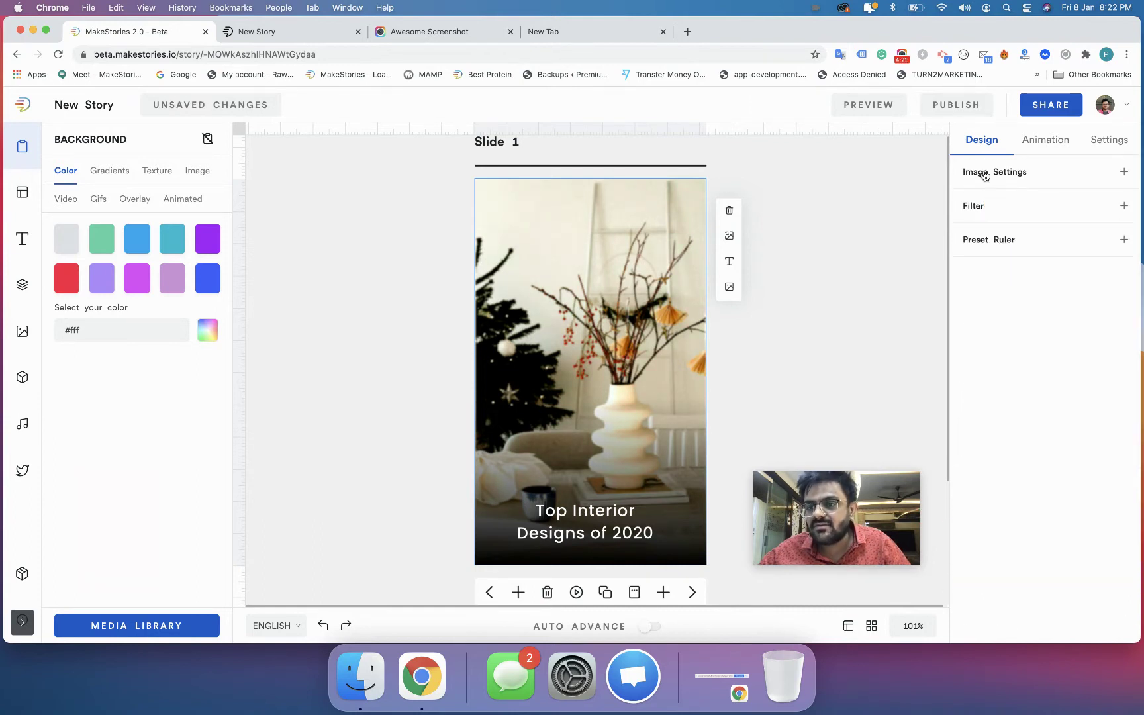
Set the background animation to Zoom In with a 10-second timing and save the story
{"action": "left_click", "coordinate": [1039, 146]}
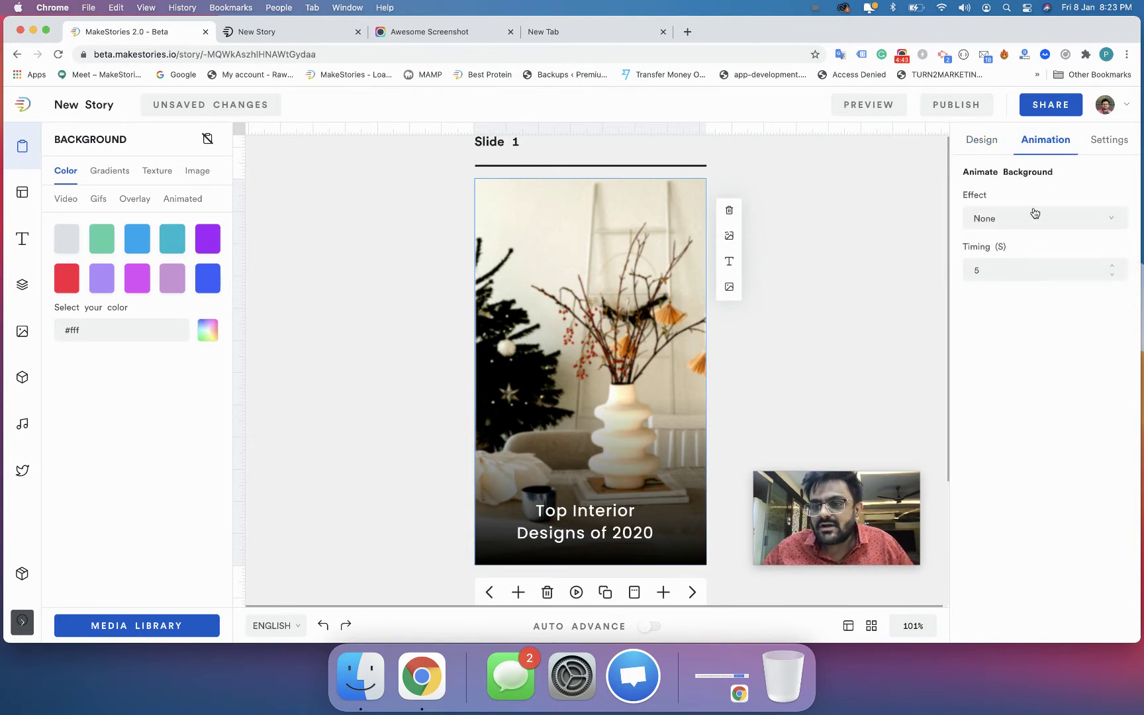
{"action": "left_click", "coordinate": [1012, 225]}
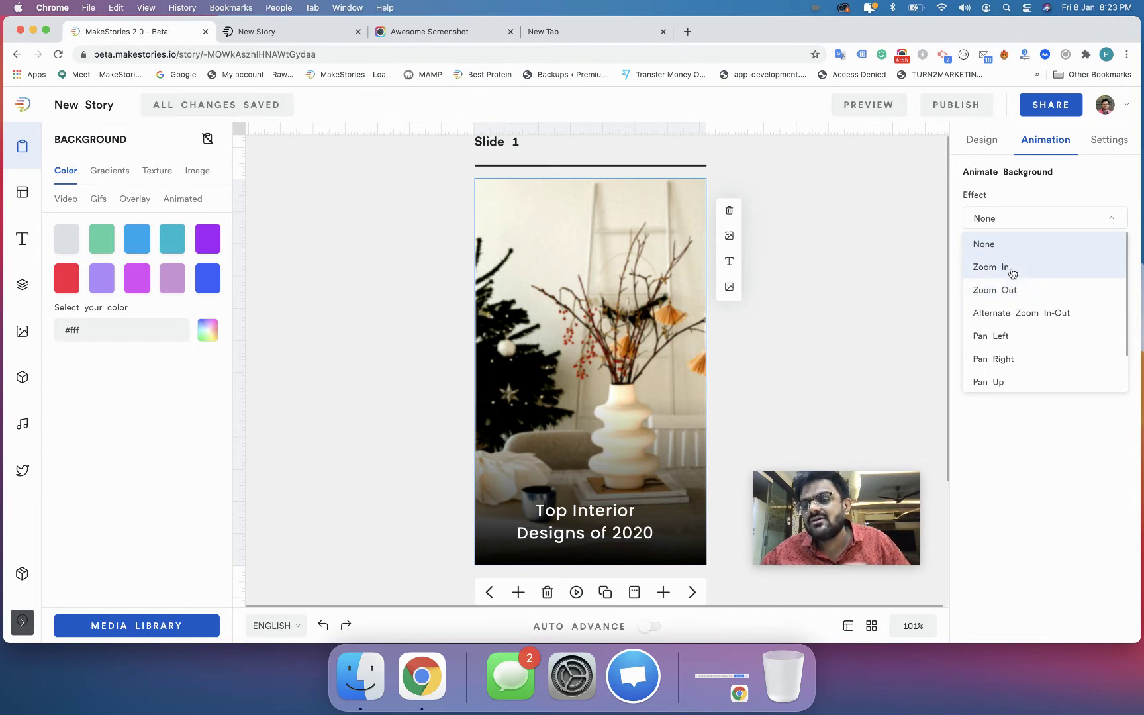
{"action": "left_click", "coordinate": [1009, 268]}
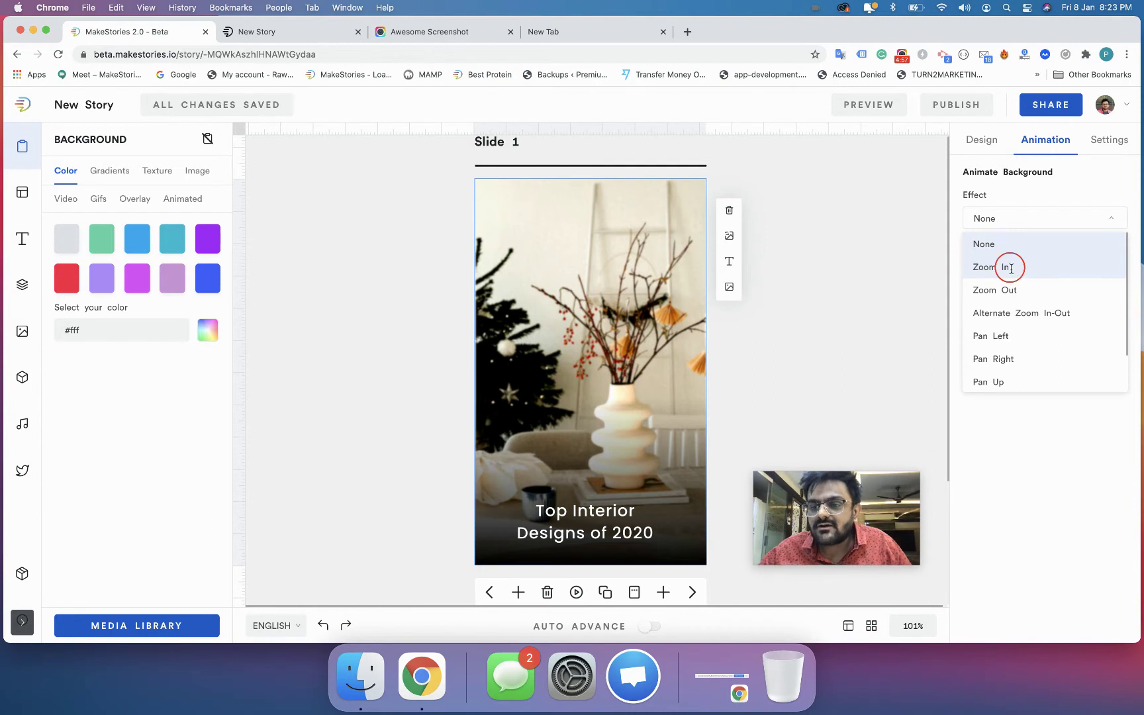
{"action": "double_click", "coordinate": [985, 269]}
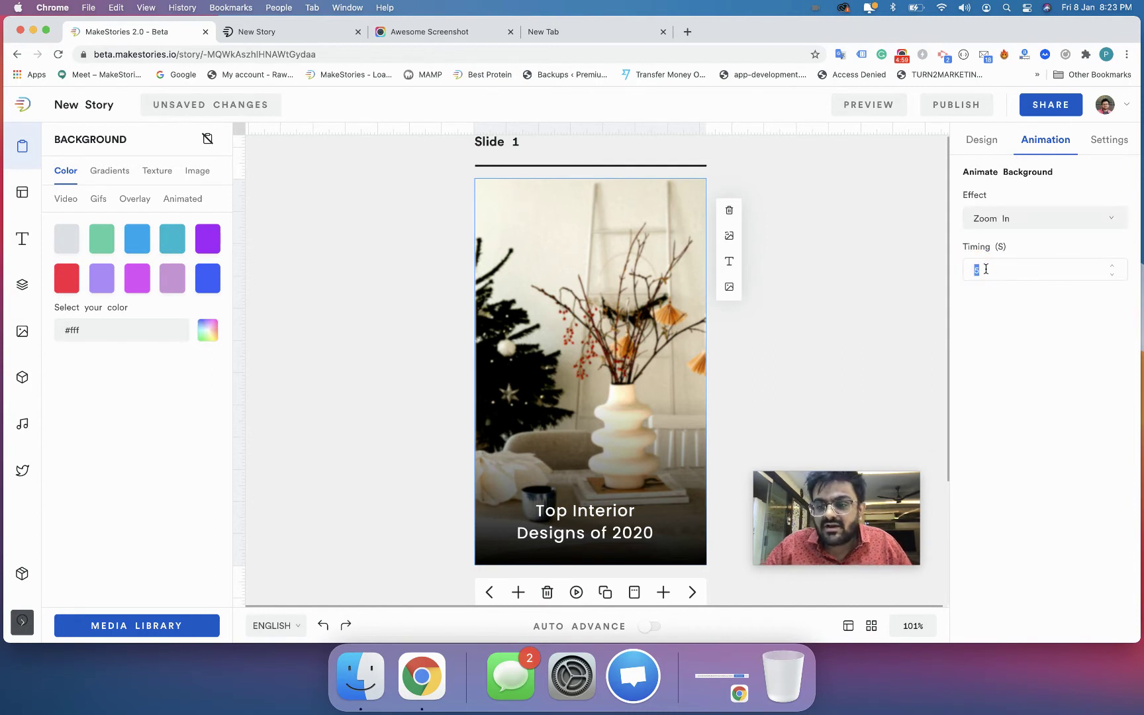
{"action": "type", "text": "10"}
{"action": "left_click", "coordinate": [870, 290]}
{"action": "scroll", "coordinate": [719, 434], "scroll_direction": "down", "scroll_amount": 1}
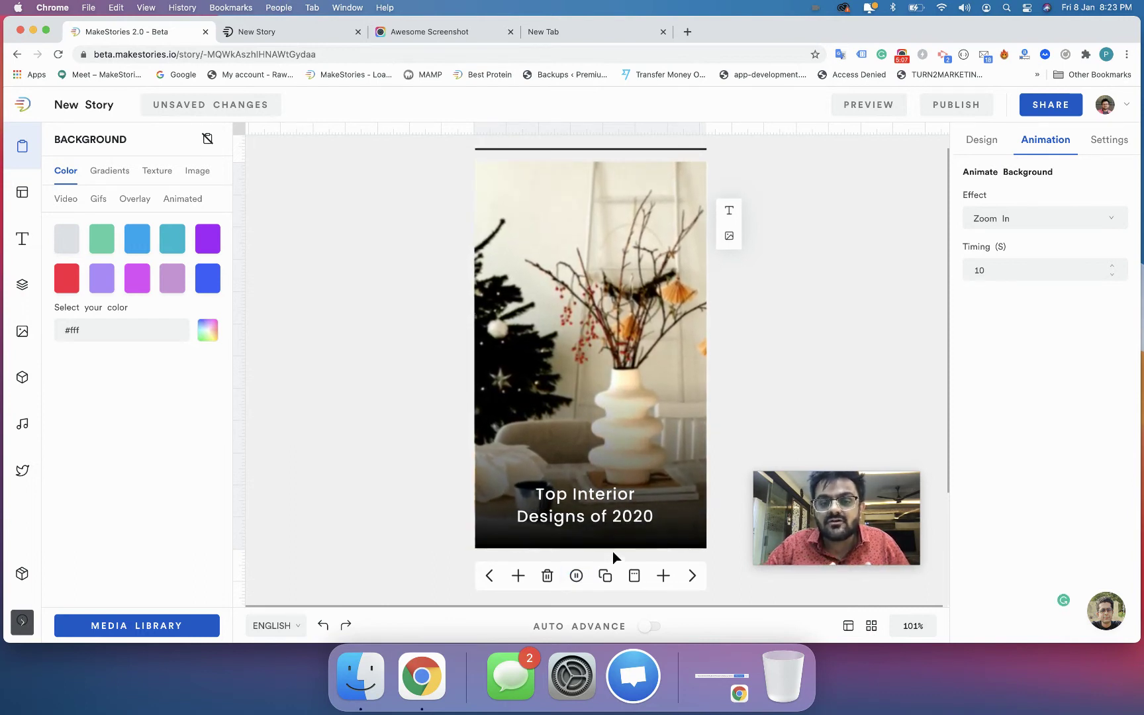
{"action": "left_click", "coordinate": [225, 106]}
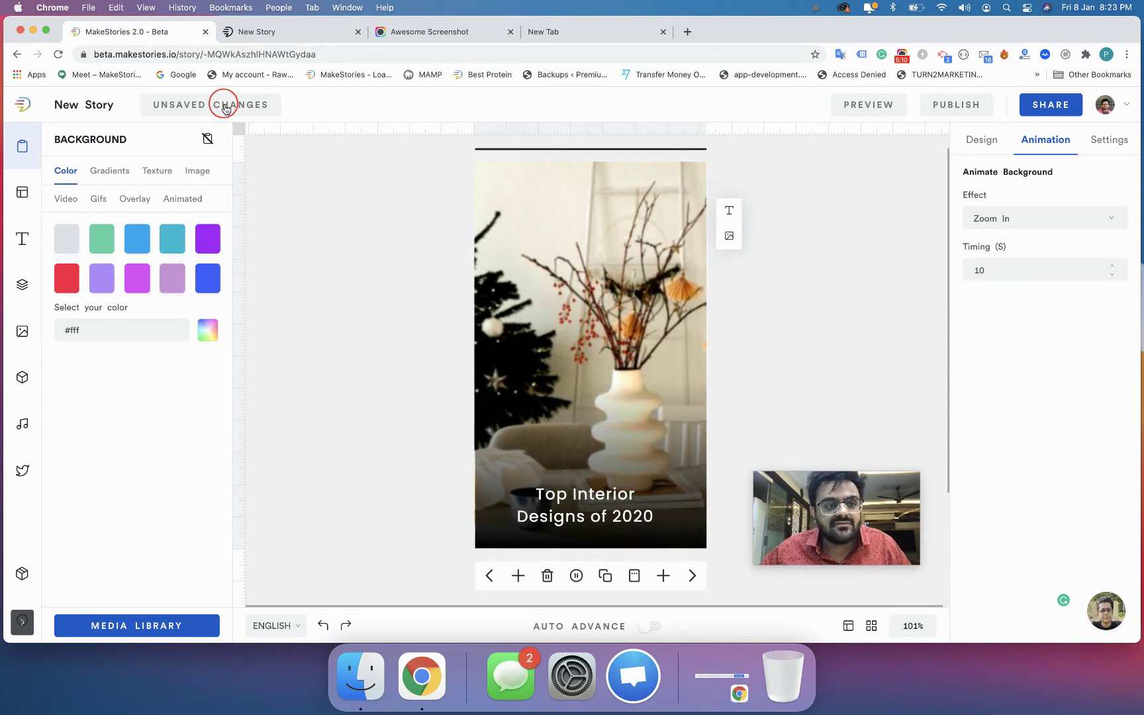
Reload the New Story preview to check the zooming background, then return to the editor
{"action": "left_click", "coordinate": [254, 32]}
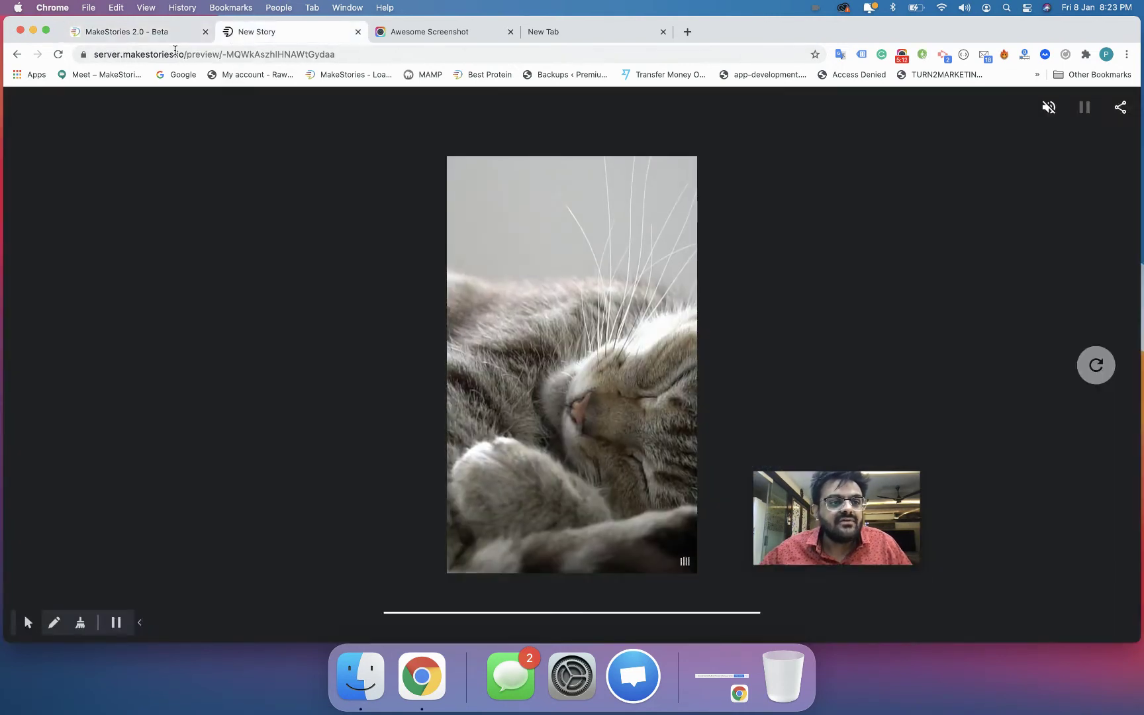
{"action": "left_click", "coordinate": [59, 55]}
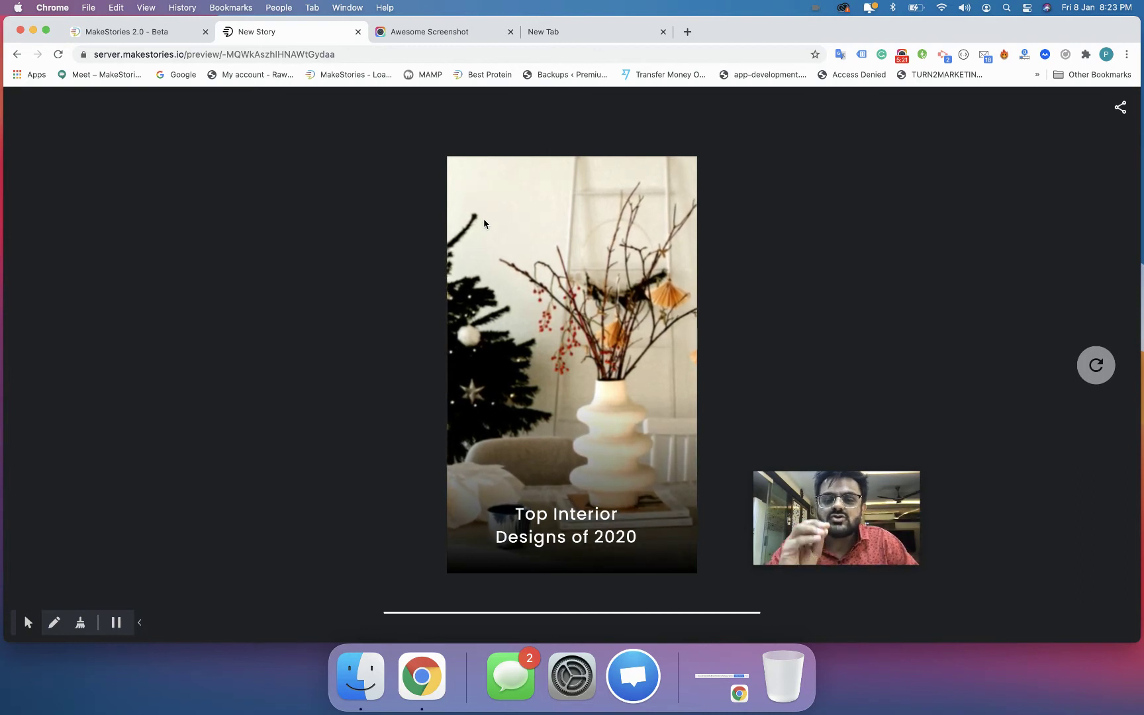
{"action": "left_click", "coordinate": [168, 32]}
{"action": "left_click", "coordinate": [1049, 225]}
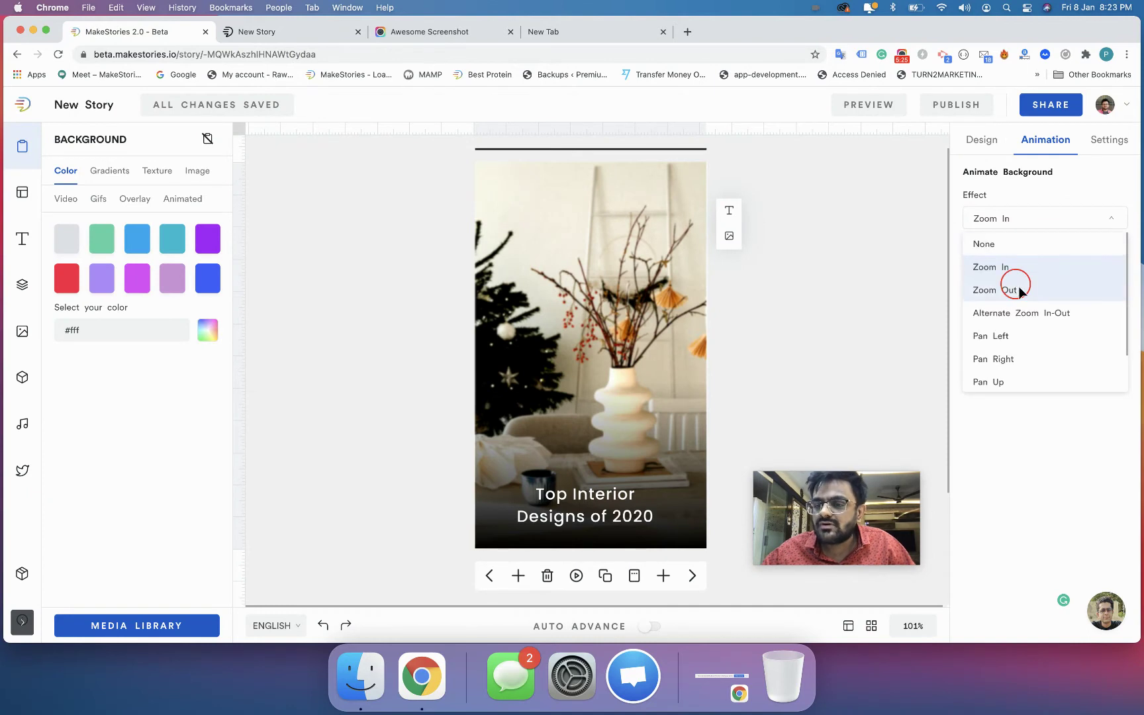
Play a Zoom Out test, then switch the background effect to Ken Burns and view the preview
{"action": "left_click", "coordinate": [1013, 288]}
{"action": "left_click", "coordinate": [577, 575]}
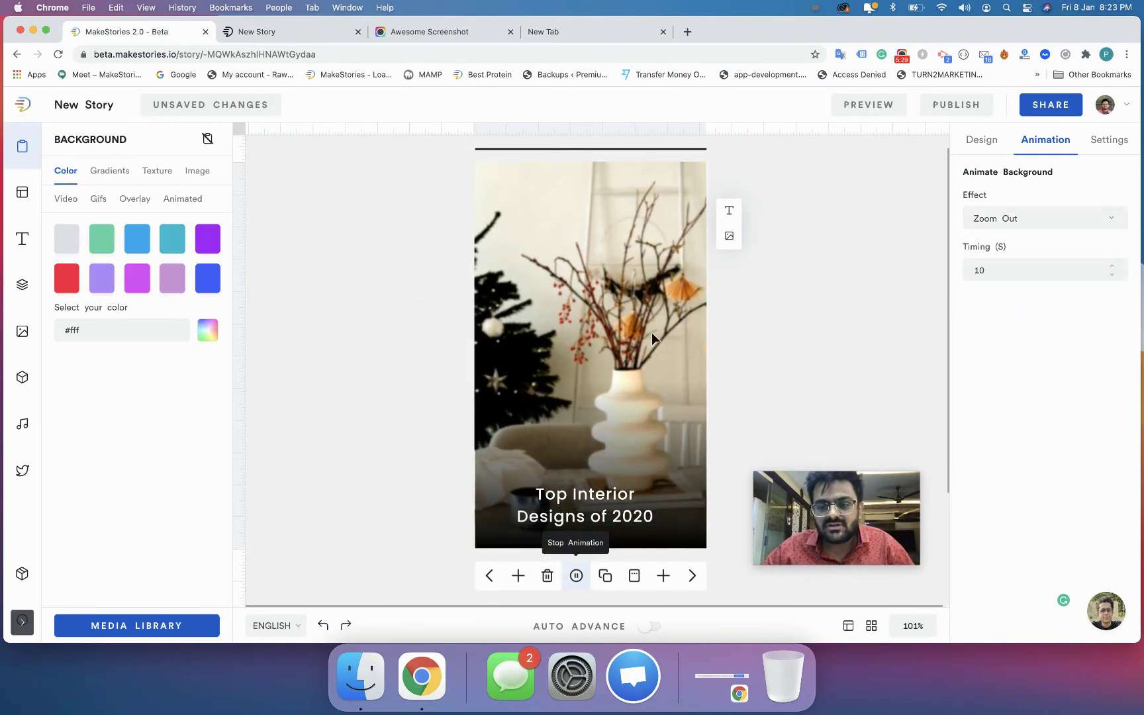
{"action": "left_click", "coordinate": [986, 219]}
{"action": "scroll", "coordinate": [999, 337], "scroll_direction": "down", "scroll_amount": 2}
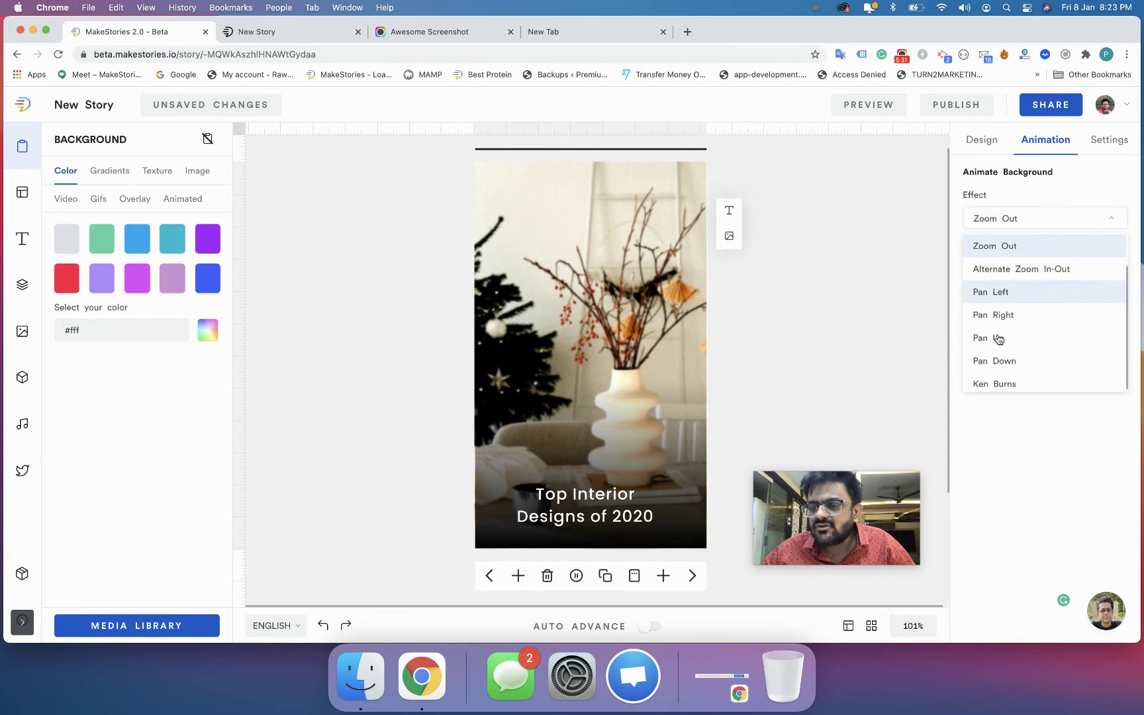
{"action": "left_click", "coordinate": [996, 383]}
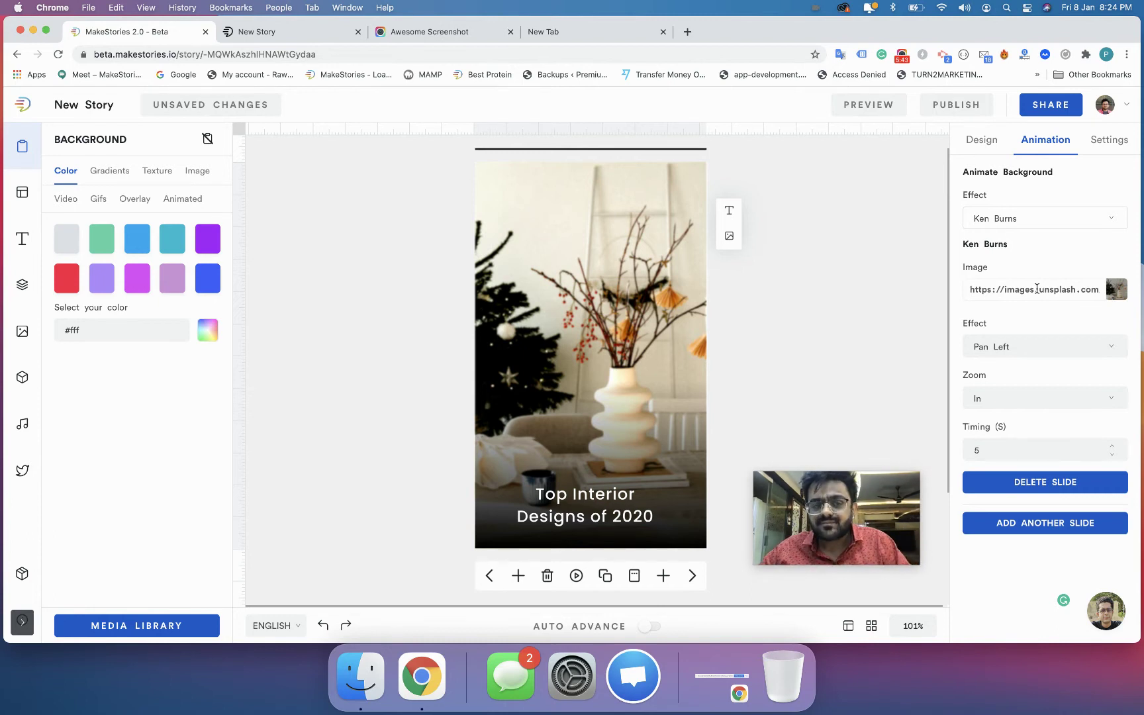
{"action": "left_click", "coordinate": [250, 31]}
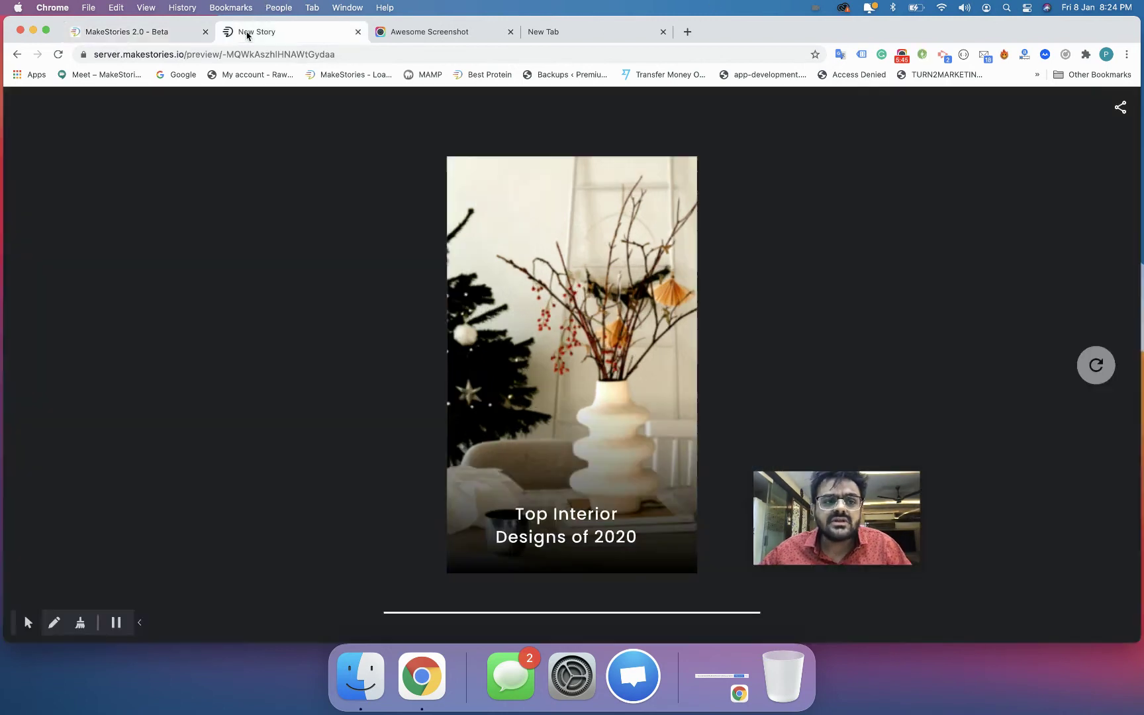
Return from the preview to the story editor and add an empty second Ken Burns slide
{"action": "left_click", "coordinate": [177, 39]}
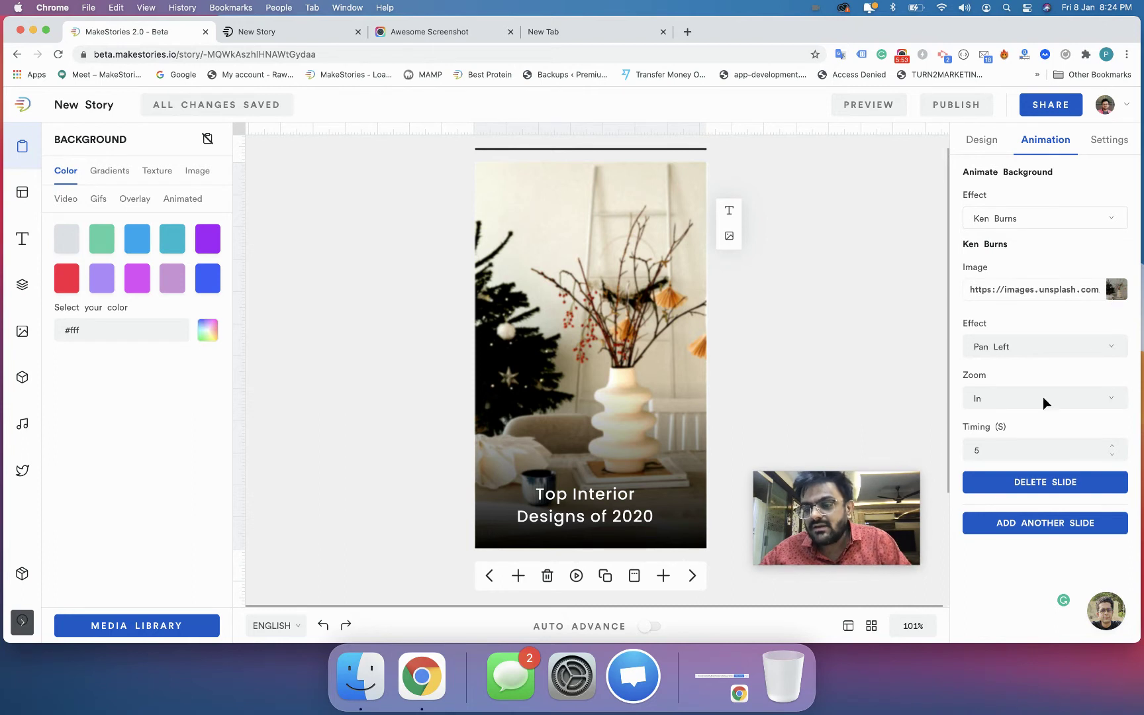
{"action": "left_click", "coordinate": [996, 522]}
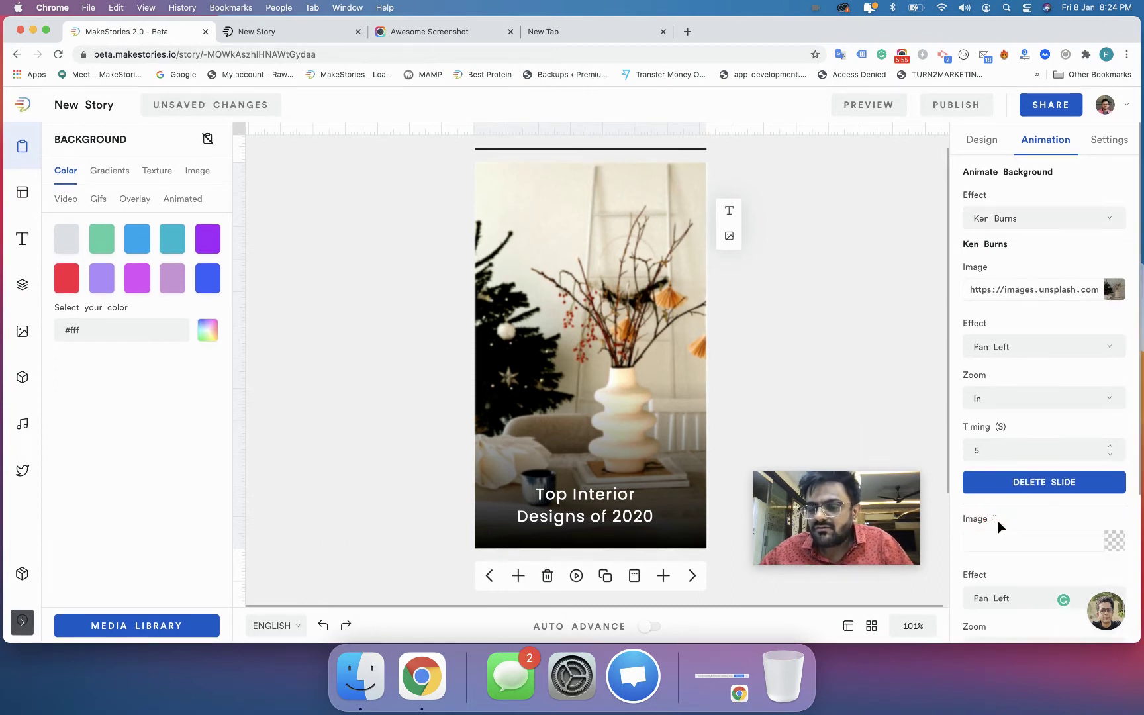
Fill the second Ken Burns slide with the mountain sunset image and add a third slide with the red car
{"action": "scroll", "coordinate": [998, 520], "scroll_direction": "down", "scroll_amount": 3}
{"action": "left_click", "coordinate": [1113, 412]}
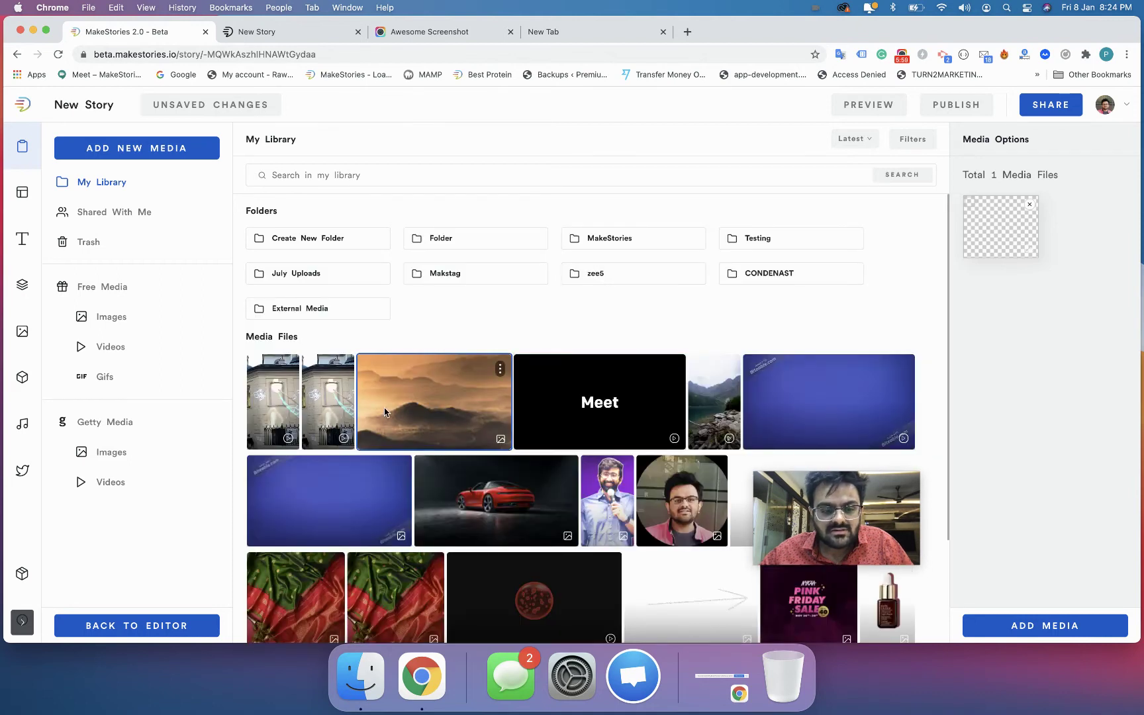
{"action": "left_click", "coordinate": [1006, 627]}
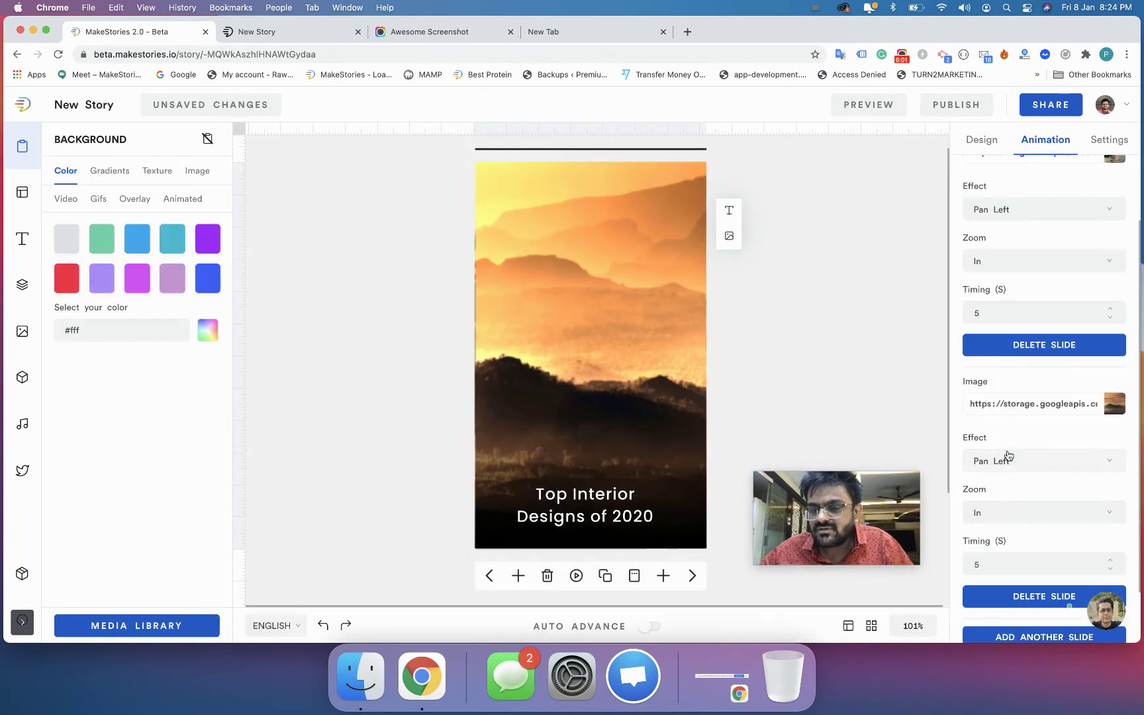
{"action": "scroll", "coordinate": [1009, 452], "scroll_direction": "down", "scroll_amount": 2}
{"action": "left_click", "coordinate": [1022, 567]}
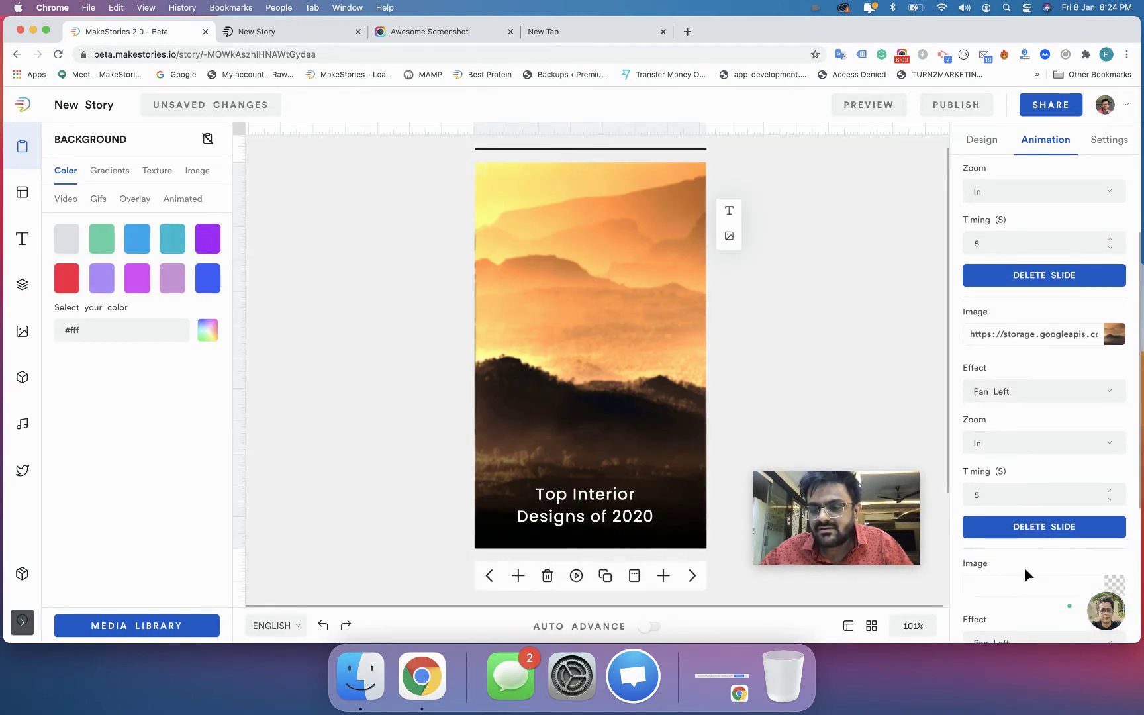
{"action": "scroll", "coordinate": [1098, 498], "scroll_direction": "down", "scroll_amount": 3}
{"action": "left_click", "coordinate": [1108, 437]}
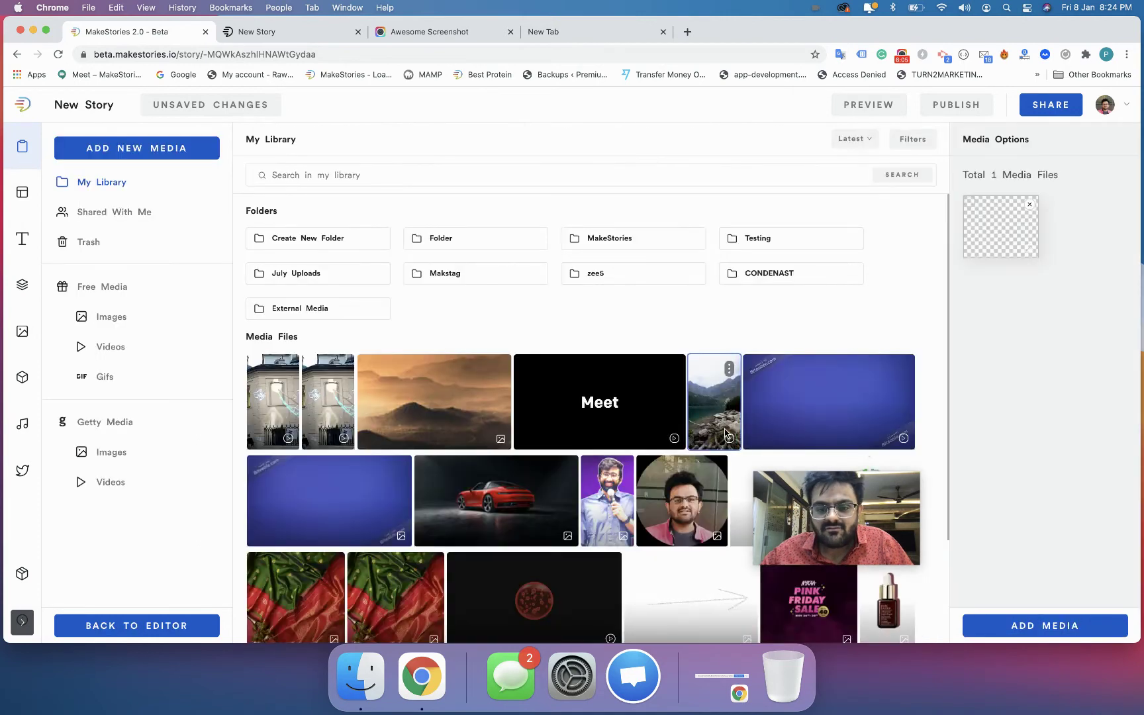
{"action": "scroll", "coordinate": [561, 419], "scroll_direction": "down", "scroll_amount": 3}
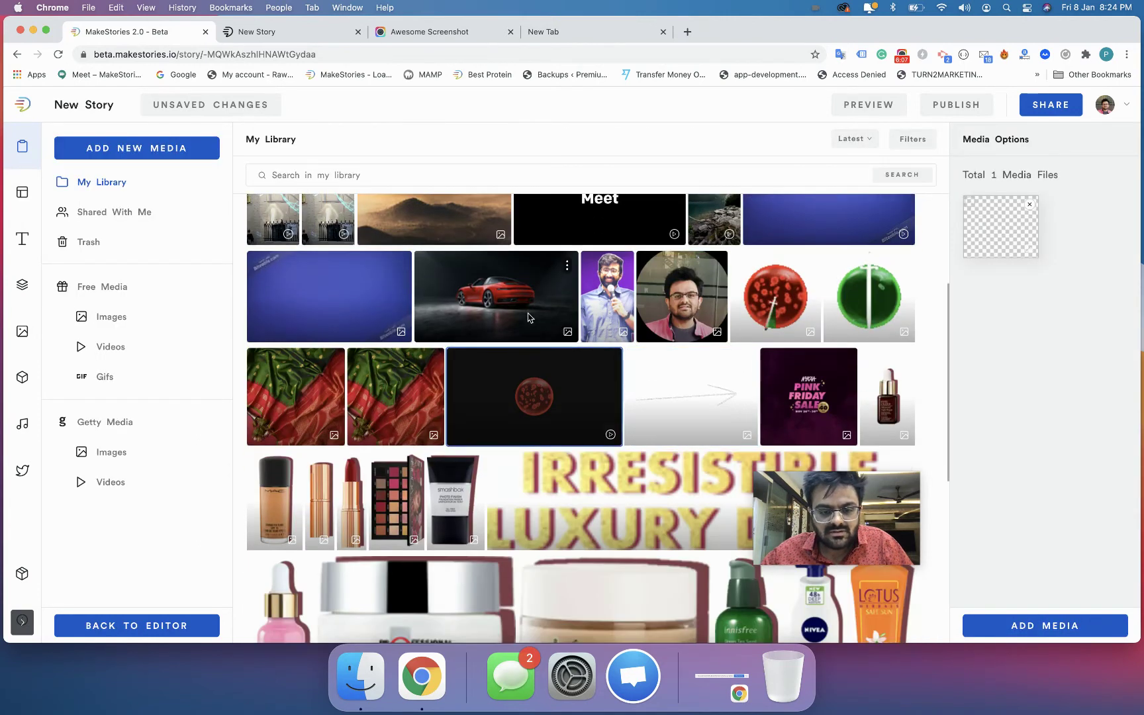
{"action": "left_click", "coordinate": [496, 304]}
{"action": "left_click", "coordinate": [1044, 625]}
Keep Pan Left on the first slide and set its timing to 3 seconds
{"action": "scroll", "coordinate": [1048, 434], "scroll_direction": "up", "scroll_amount": 5}
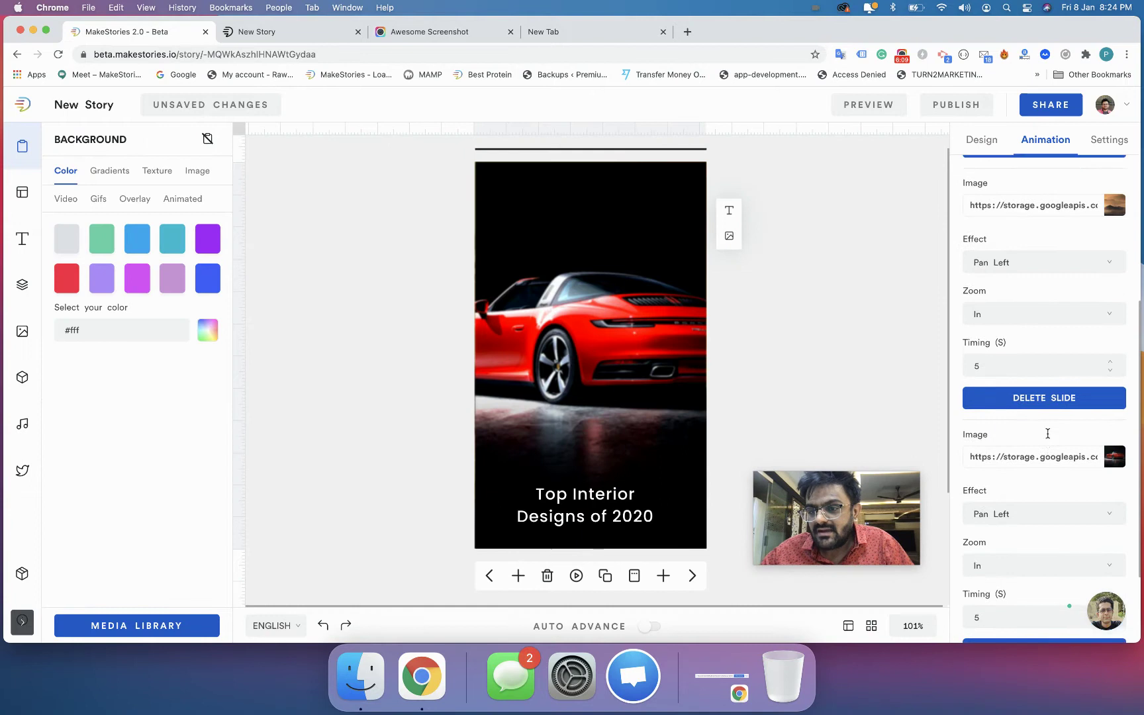
{"action": "scroll", "coordinate": [1026, 286], "scroll_direction": "up", "scroll_amount": 1}
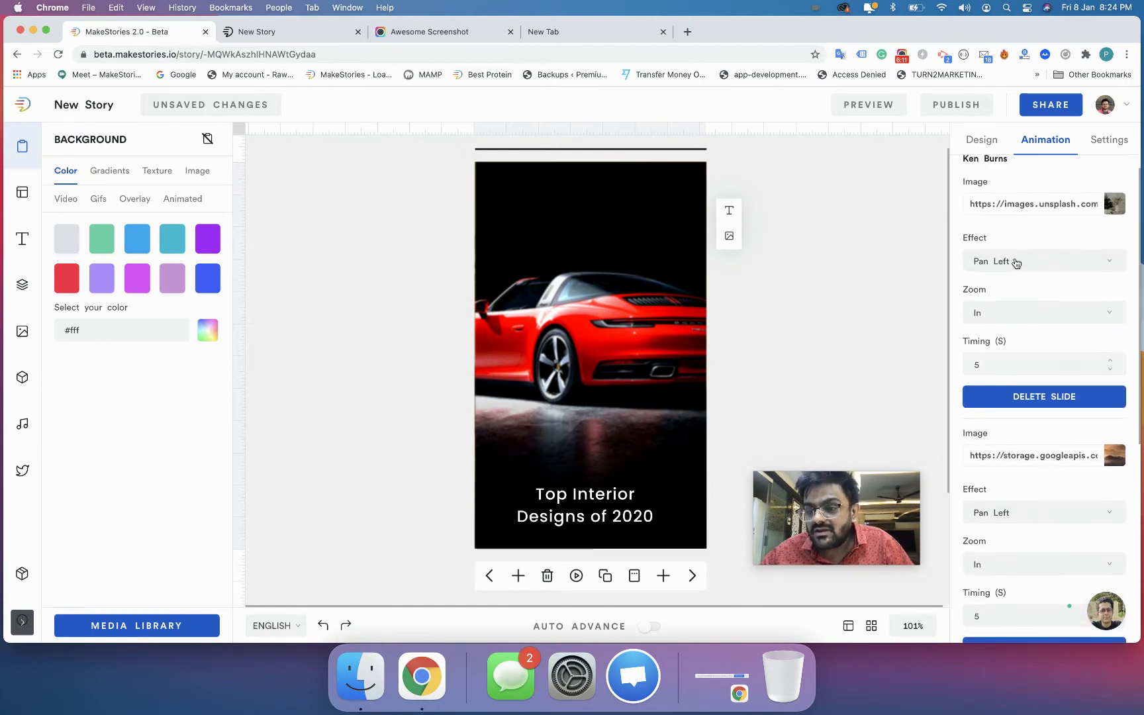
{"action": "left_click", "coordinate": [1015, 262]}
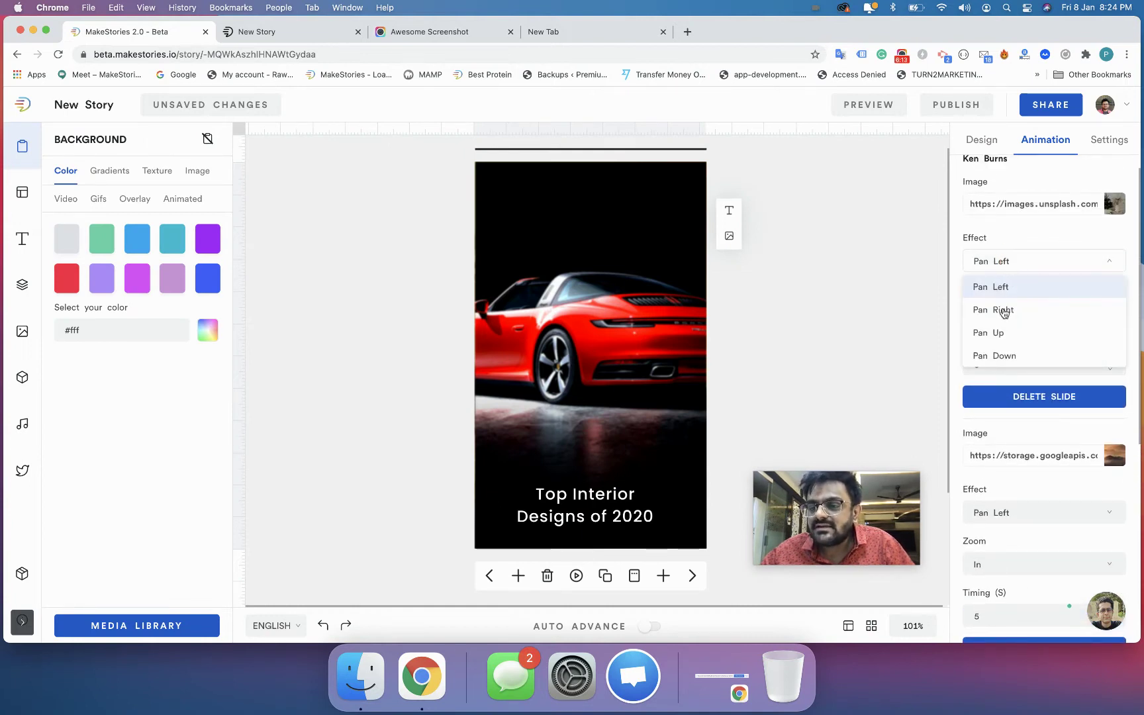
{"action": "left_click", "coordinate": [1027, 241]}
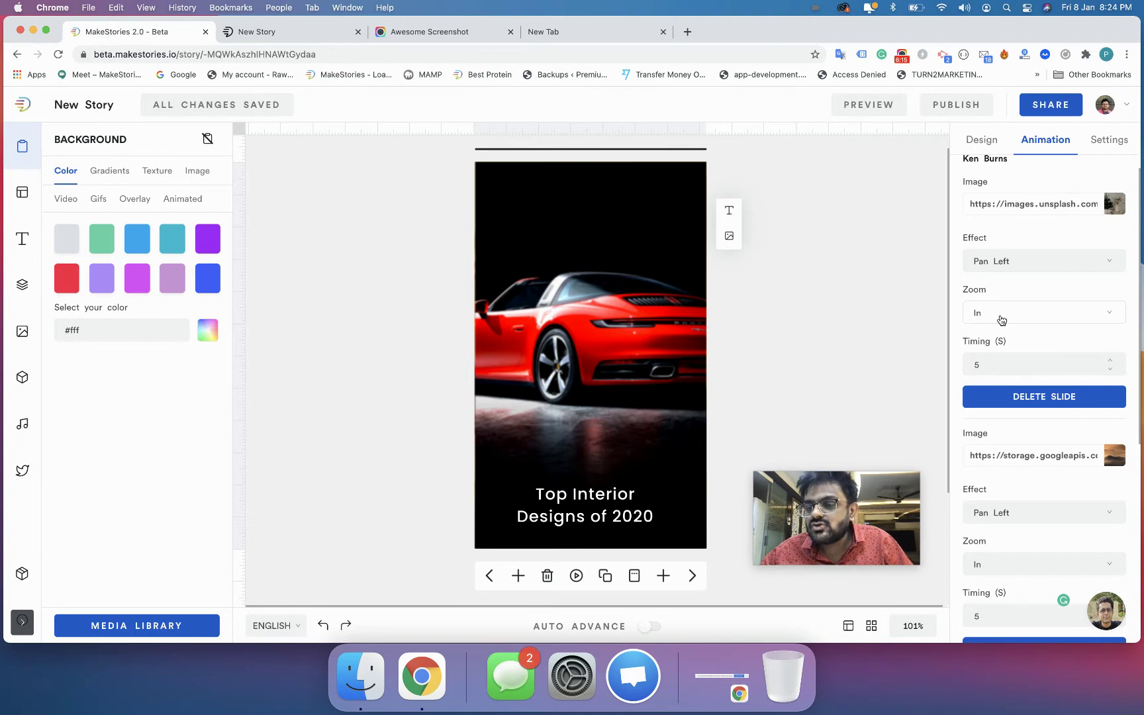
{"action": "scroll", "coordinate": [1001, 321], "scroll_direction": "down", "scroll_amount": 2}
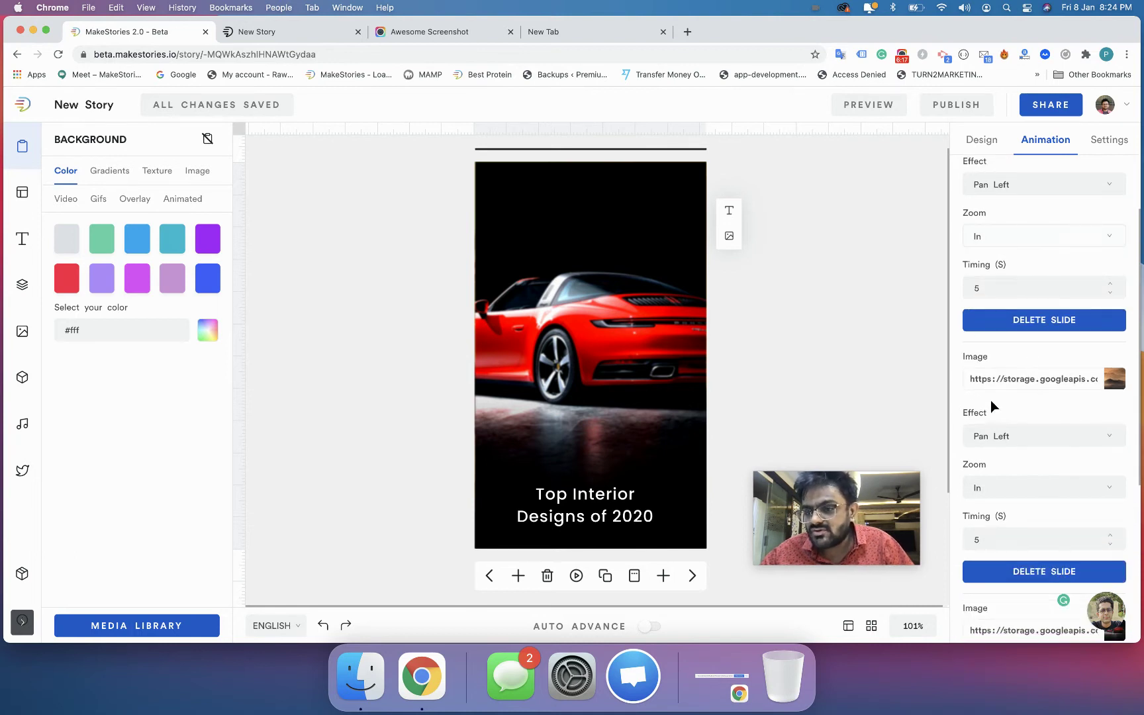
{"action": "type", "text": "3"}
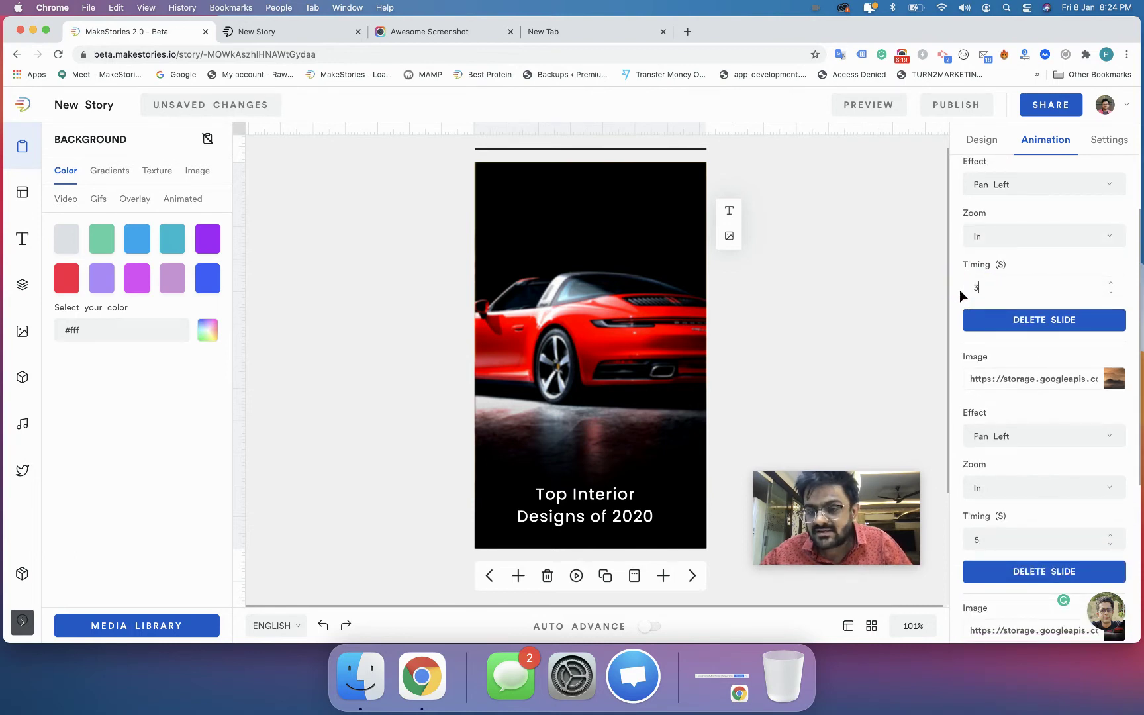
Set the second slide to Pan Right and Zoom Out with a 3-second timing
{"action": "left_click", "coordinate": [1019, 437]}
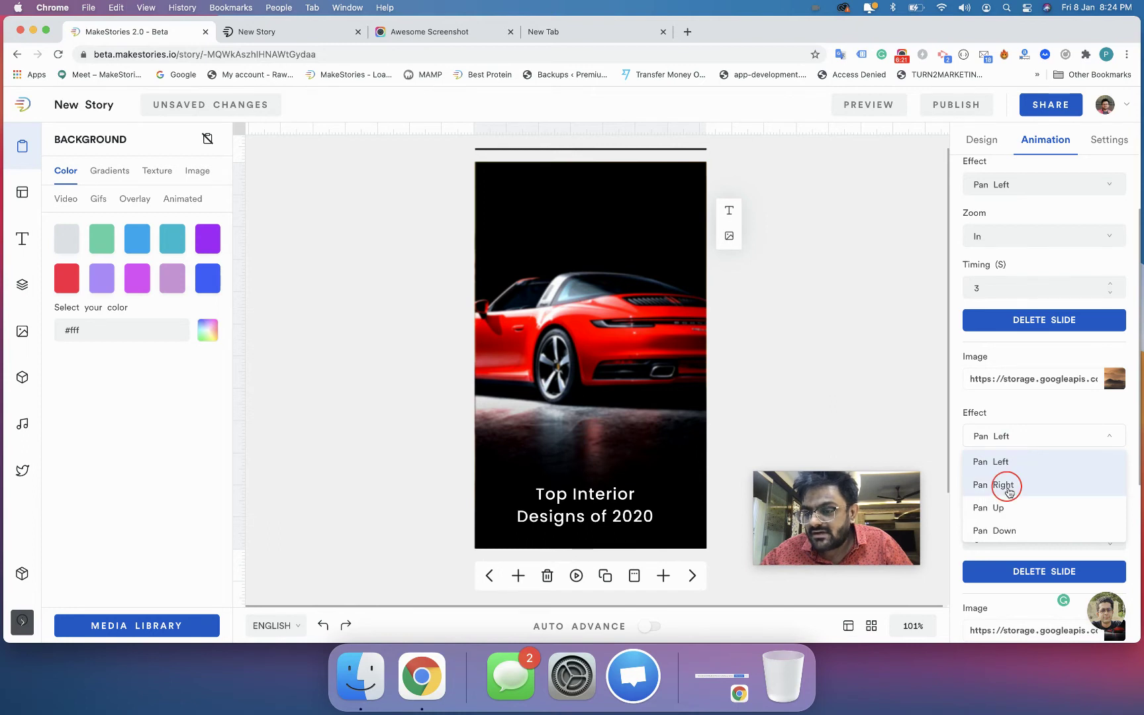
{"action": "left_click", "coordinate": [1005, 484]}
{"action": "left_click", "coordinate": [1000, 491]}
{"action": "left_click", "coordinate": [986, 536]}
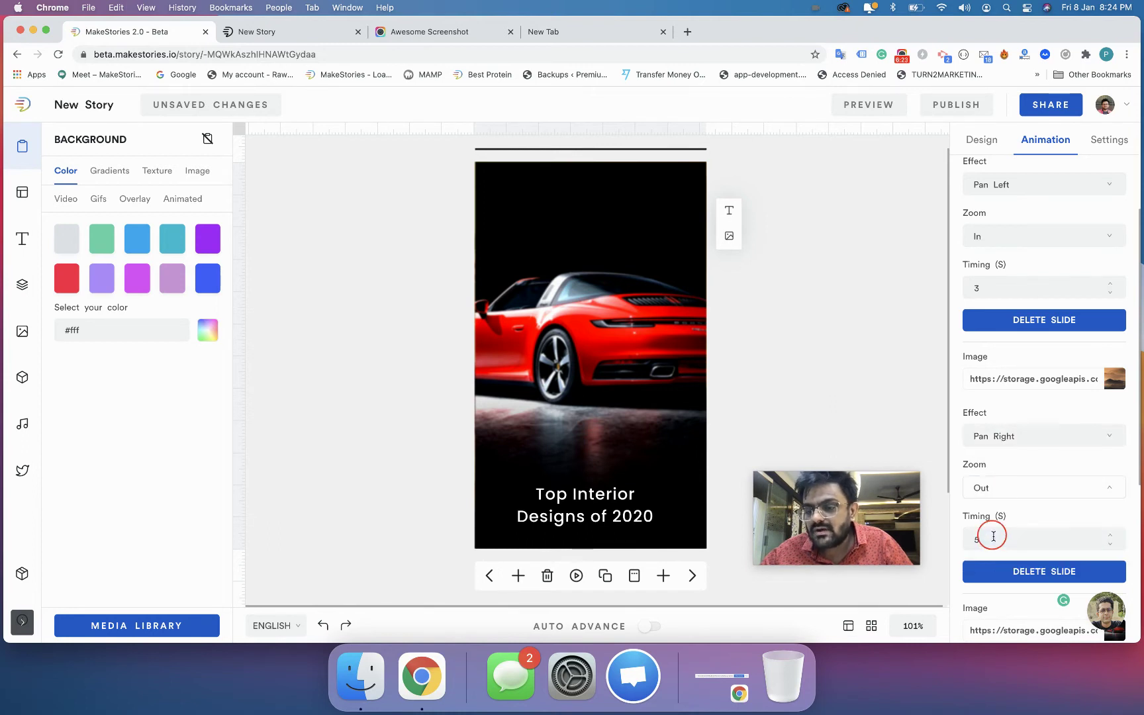
{"action": "left_click", "coordinate": [987, 546]}
{"action": "scroll", "coordinate": [993, 530], "scroll_direction": "down", "scroll_amount": 5}
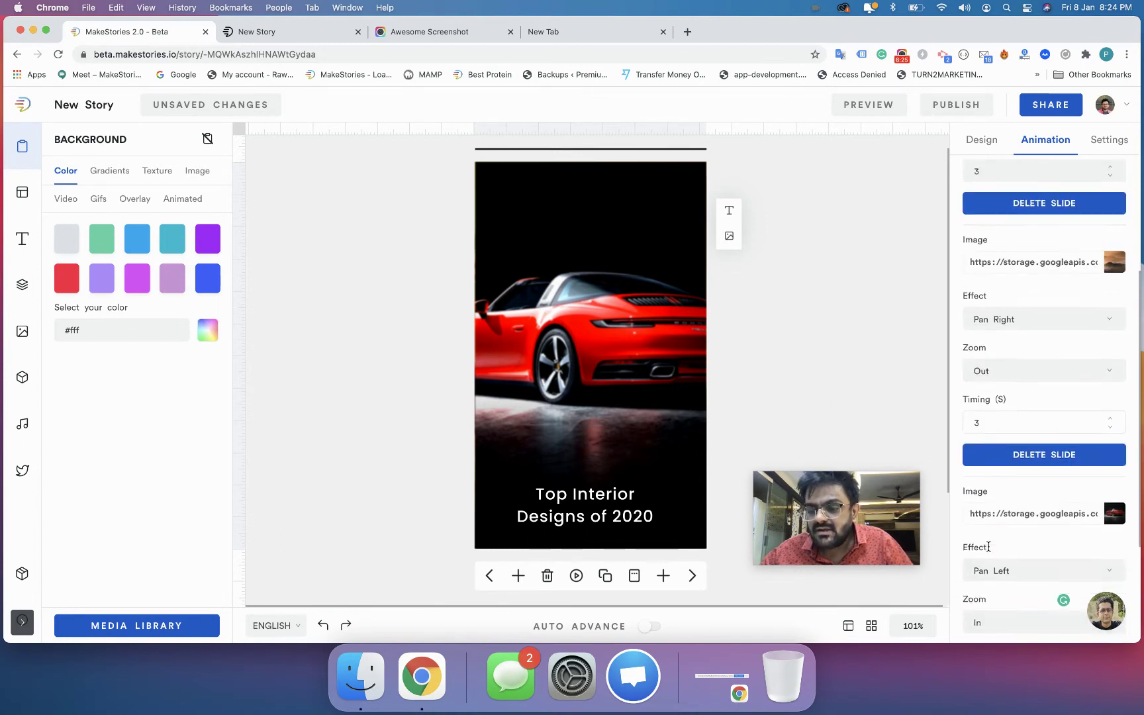
Set the third slide to Pan Up with a 3-second timing, then save the story
{"action": "left_click", "coordinate": [1038, 516]}
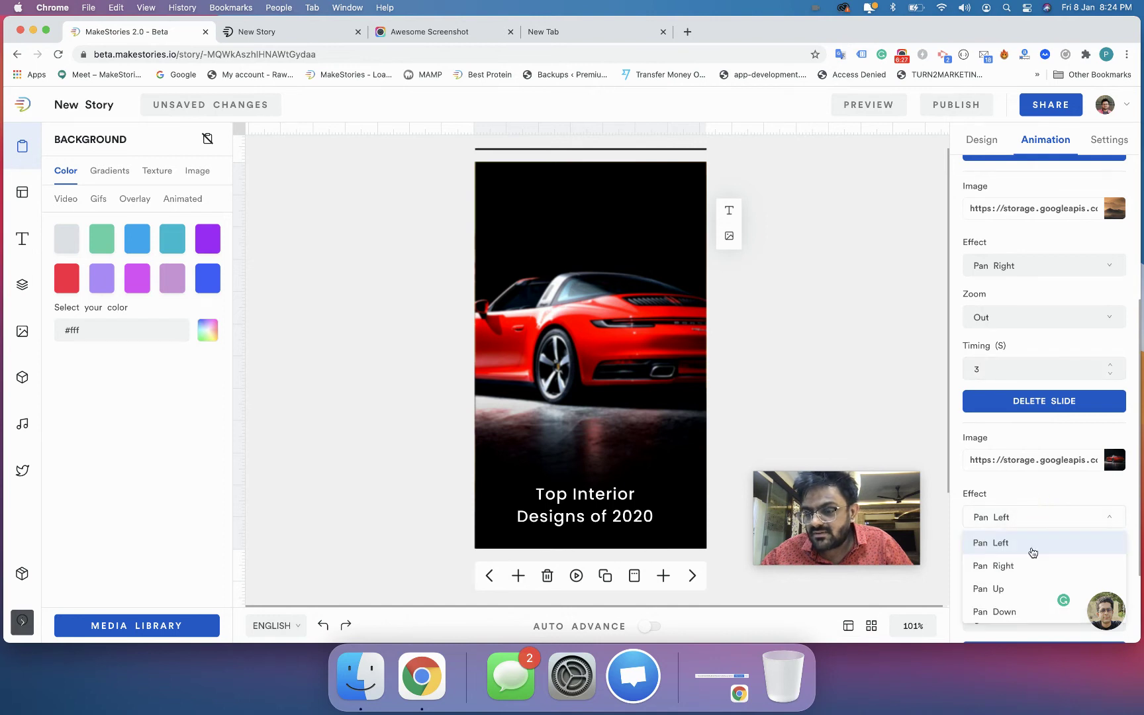
{"action": "left_click", "coordinate": [1014, 594]}
{"action": "scroll", "coordinate": [1013, 595], "scroll_direction": "down", "scroll_amount": 3}
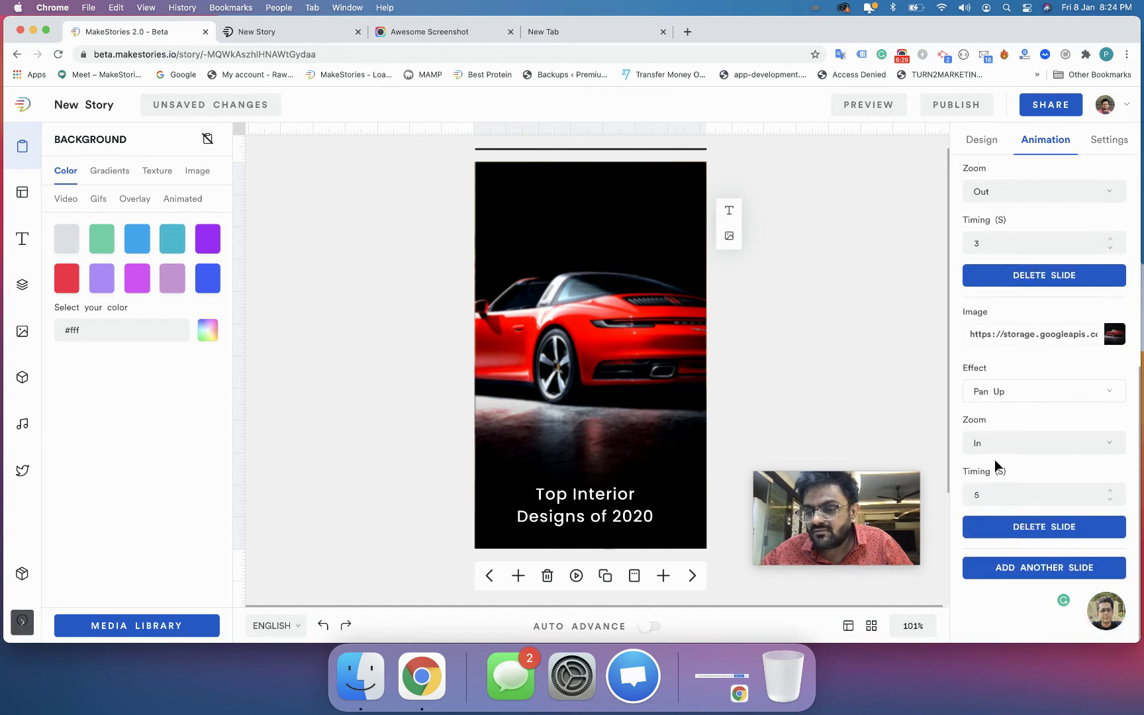
{"action": "left_click", "coordinate": [990, 503]}
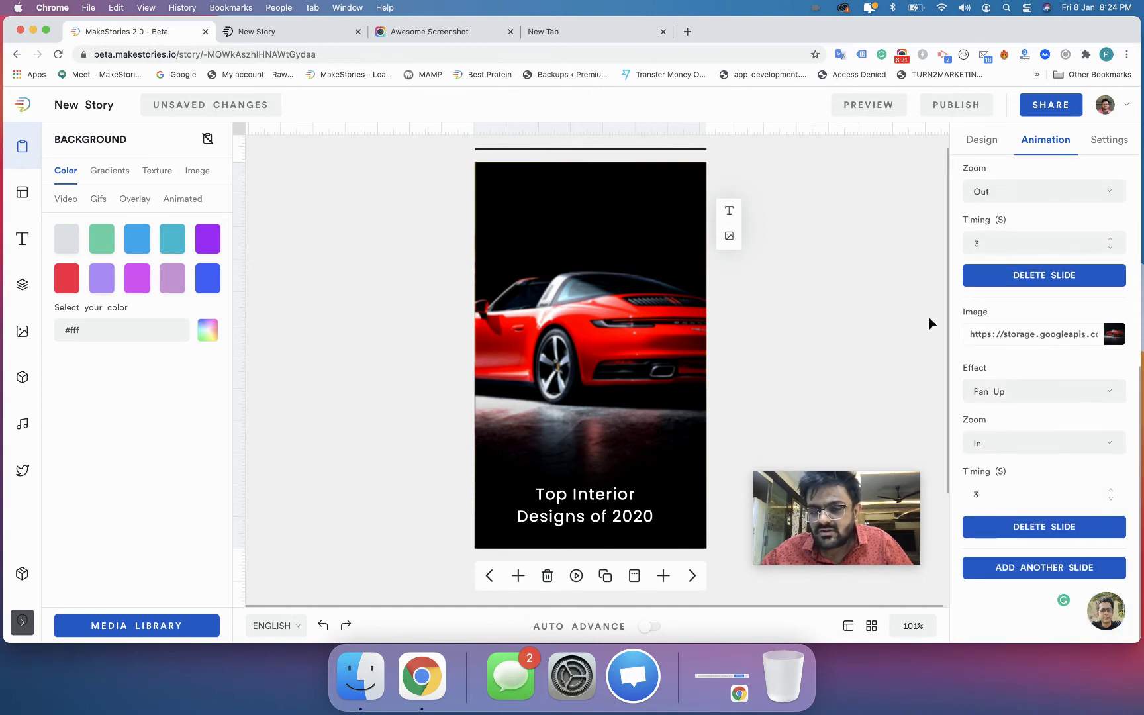
{"action": "left_click", "coordinate": [244, 106]}
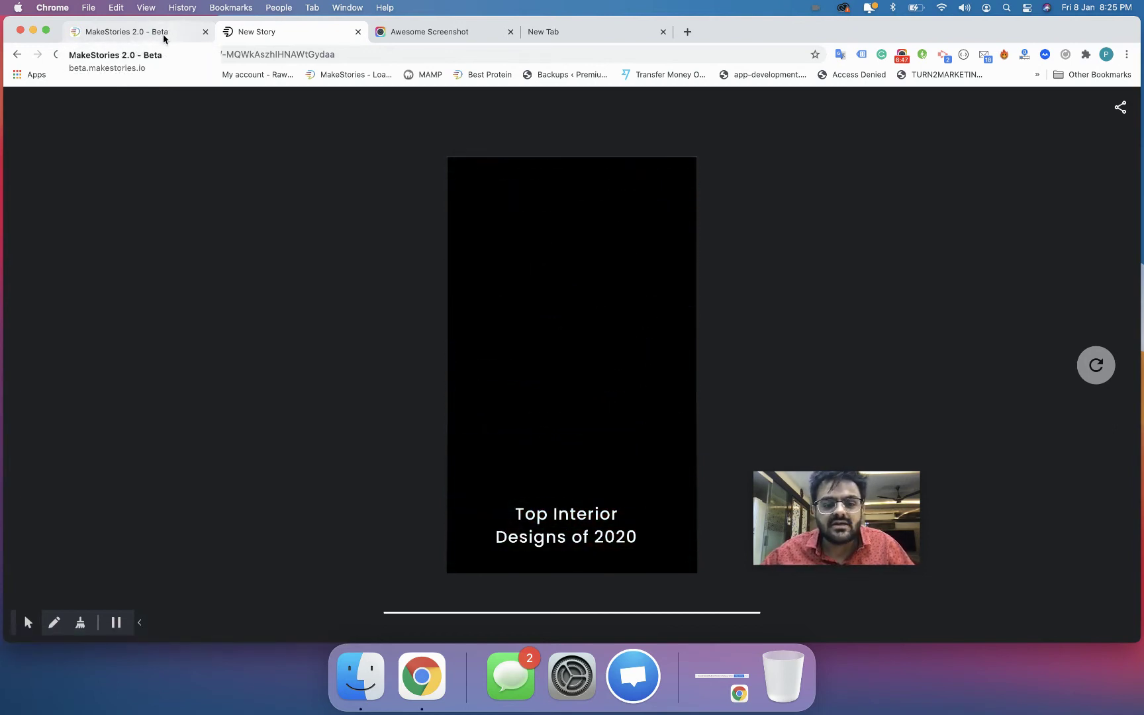
Go back from the New Story preview to the MakeStories 2.0 editor tab
{"action": "left_click", "coordinate": [167, 36]}
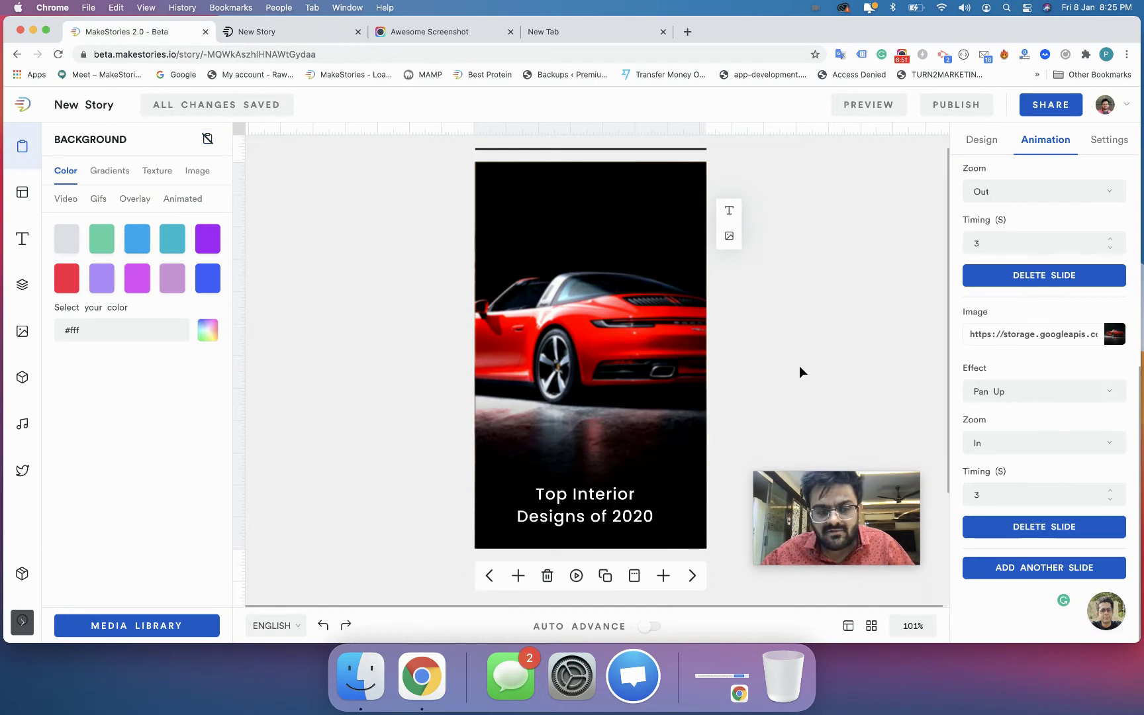
In the Animated background panel, delete both Ken Burns image slides
{"action": "left_click", "coordinate": [183, 199]}
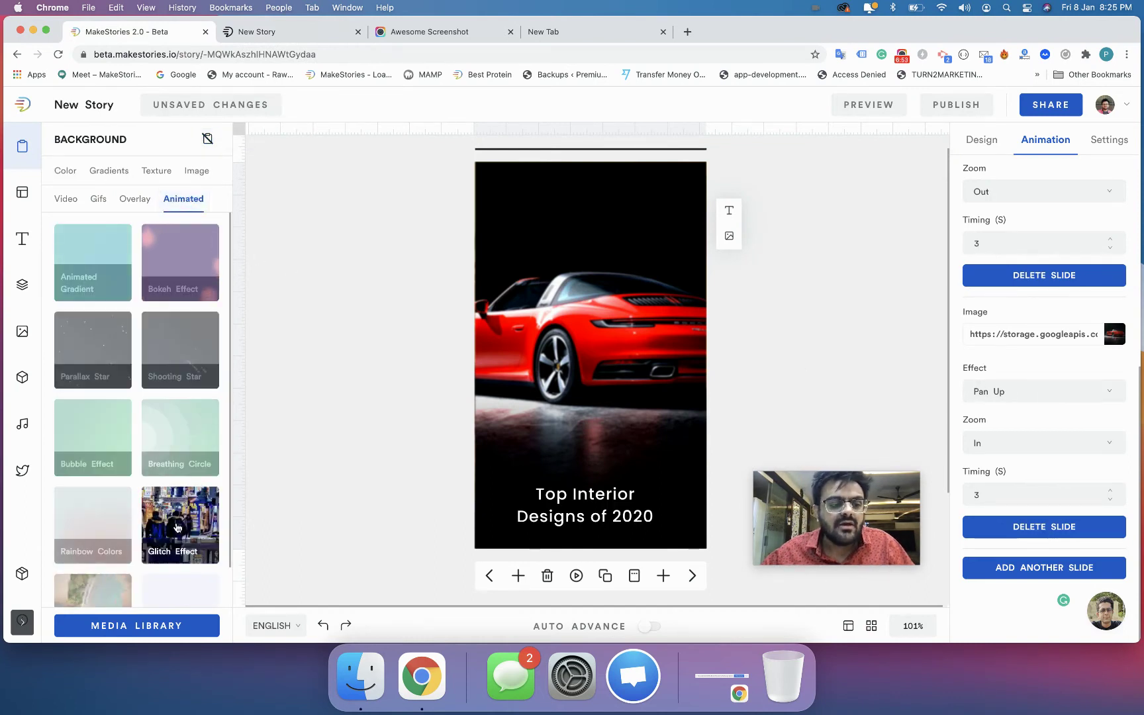
{"action": "scroll", "coordinate": [106, 530], "scroll_direction": "down", "scroll_amount": 2}
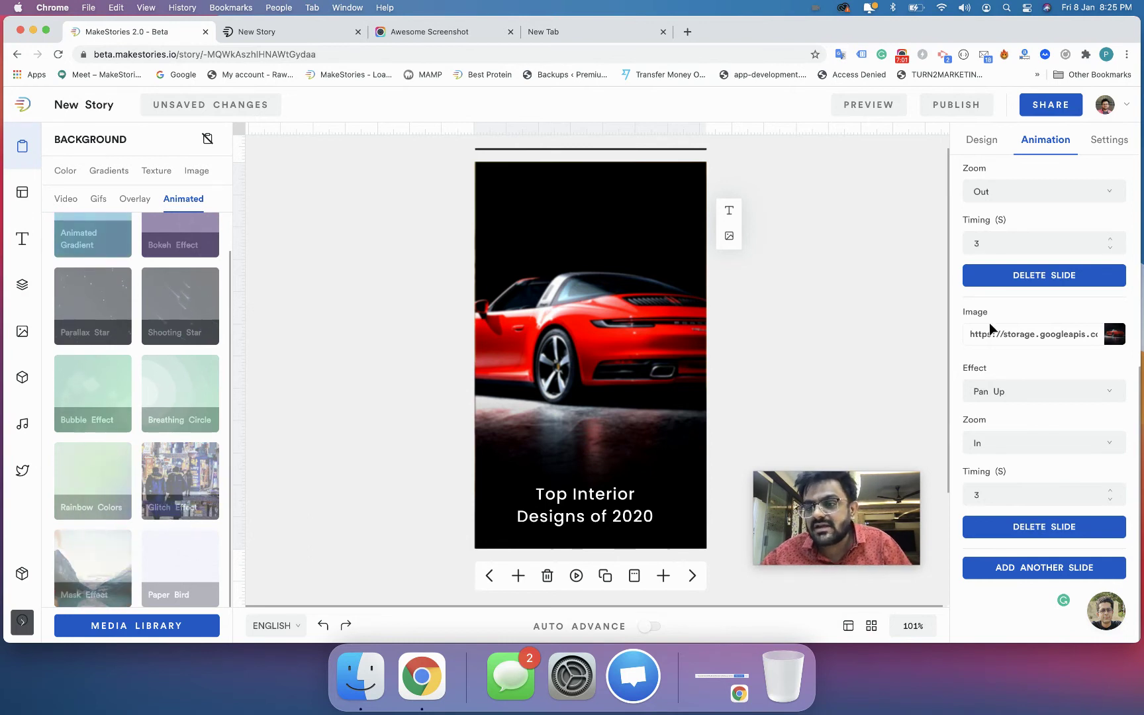
{"action": "scroll", "coordinate": [991, 329], "scroll_direction": "up", "scroll_amount": 1}
{"action": "scroll", "coordinate": [991, 328], "scroll_direction": "up", "scroll_amount": 5}
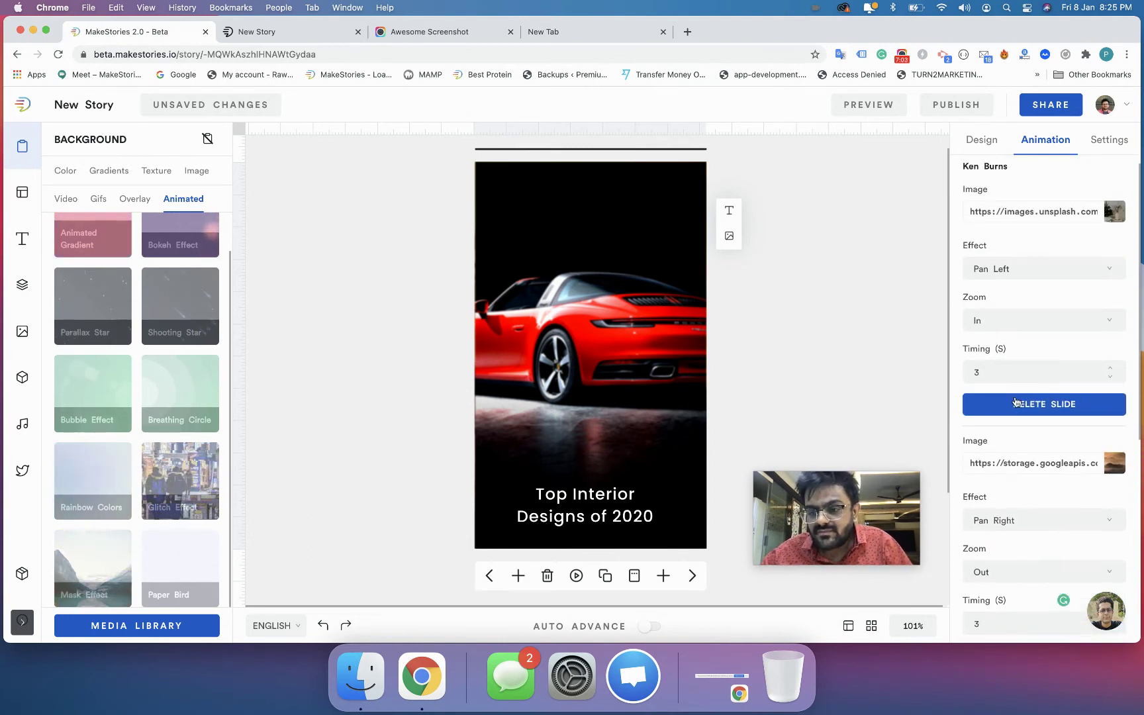
{"action": "left_click", "coordinate": [1016, 401]}
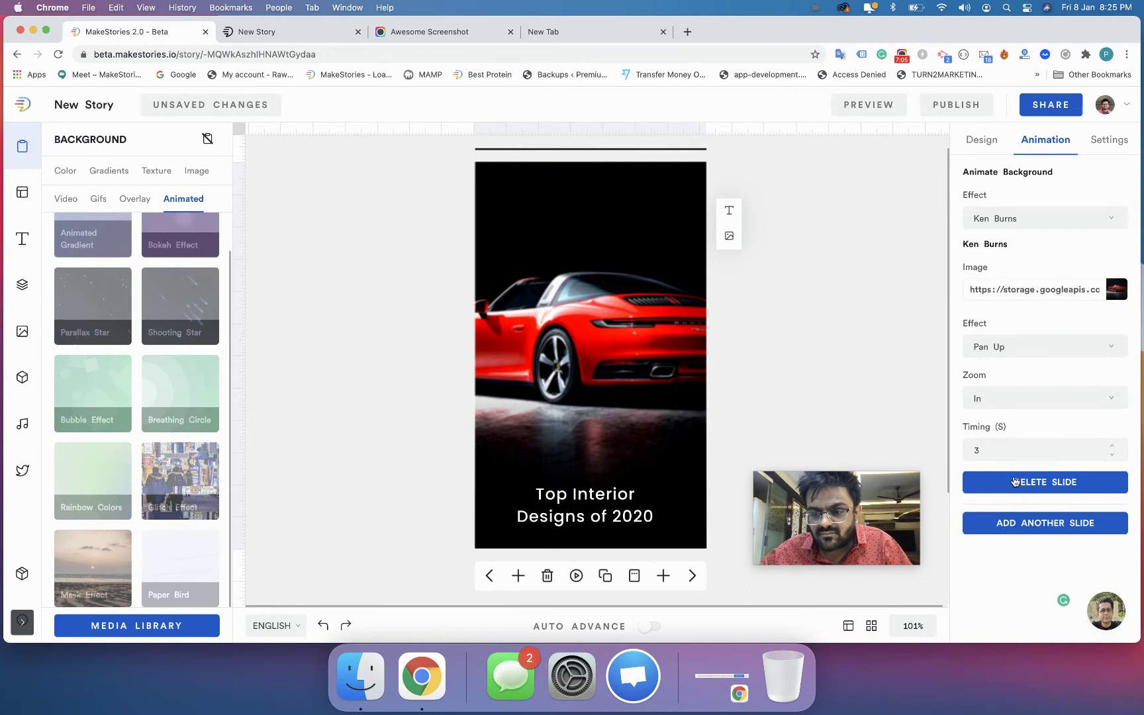
{"action": "left_click", "coordinate": [1001, 480]}
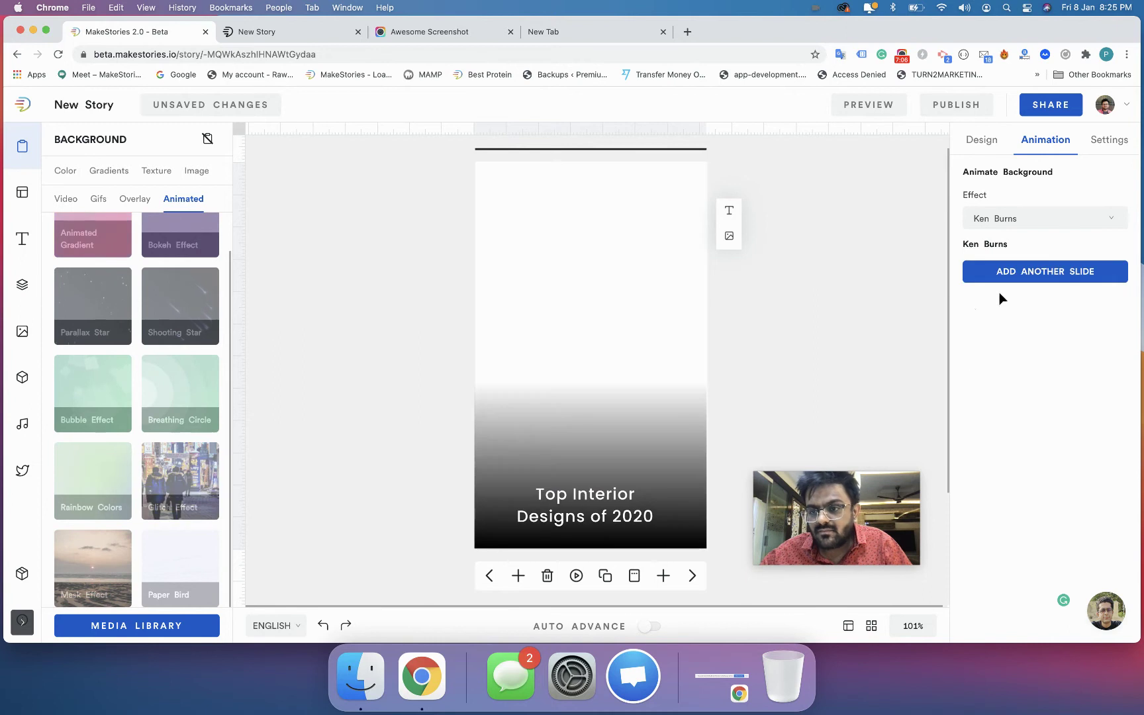
Apply the seal-on-sand clip from the background video library to Slide 1
{"action": "left_click", "coordinate": [985, 139]}
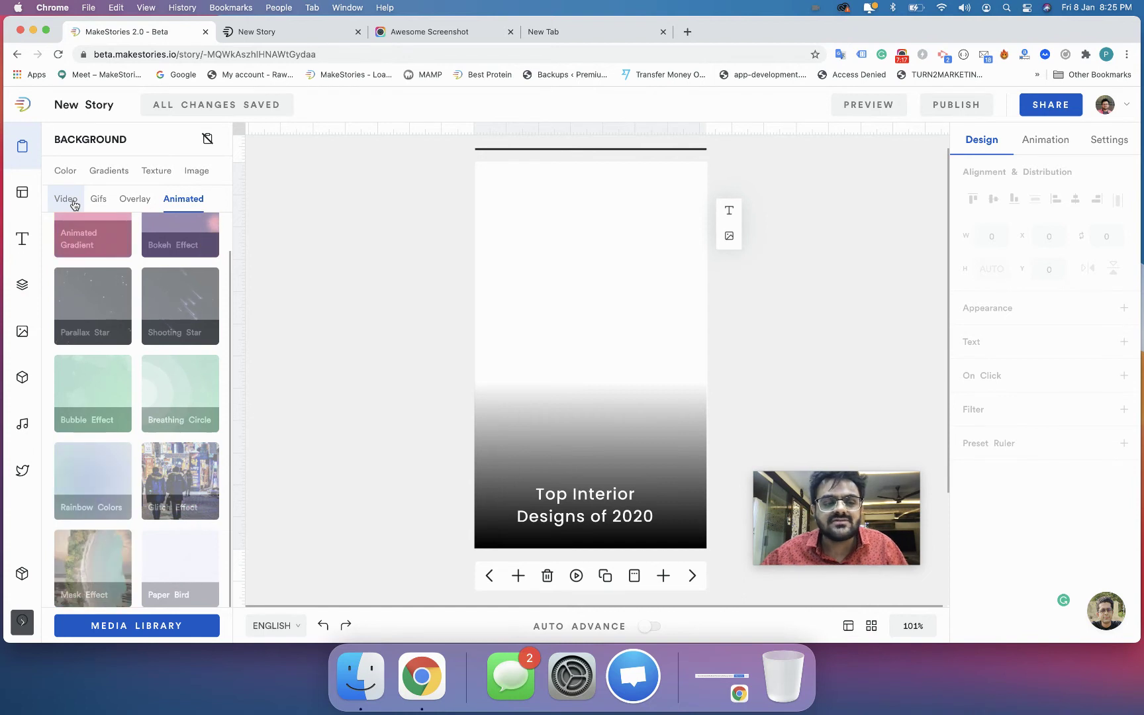
{"action": "left_click", "coordinate": [66, 199]}
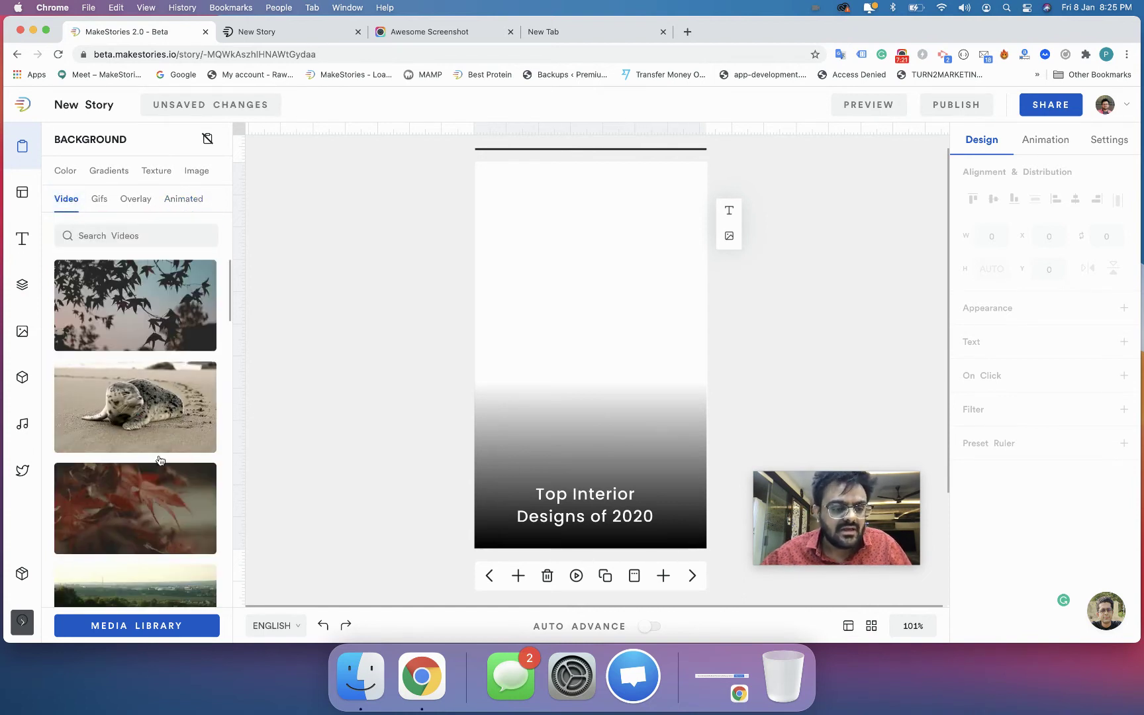
{"action": "left_click", "coordinate": [126, 374]}
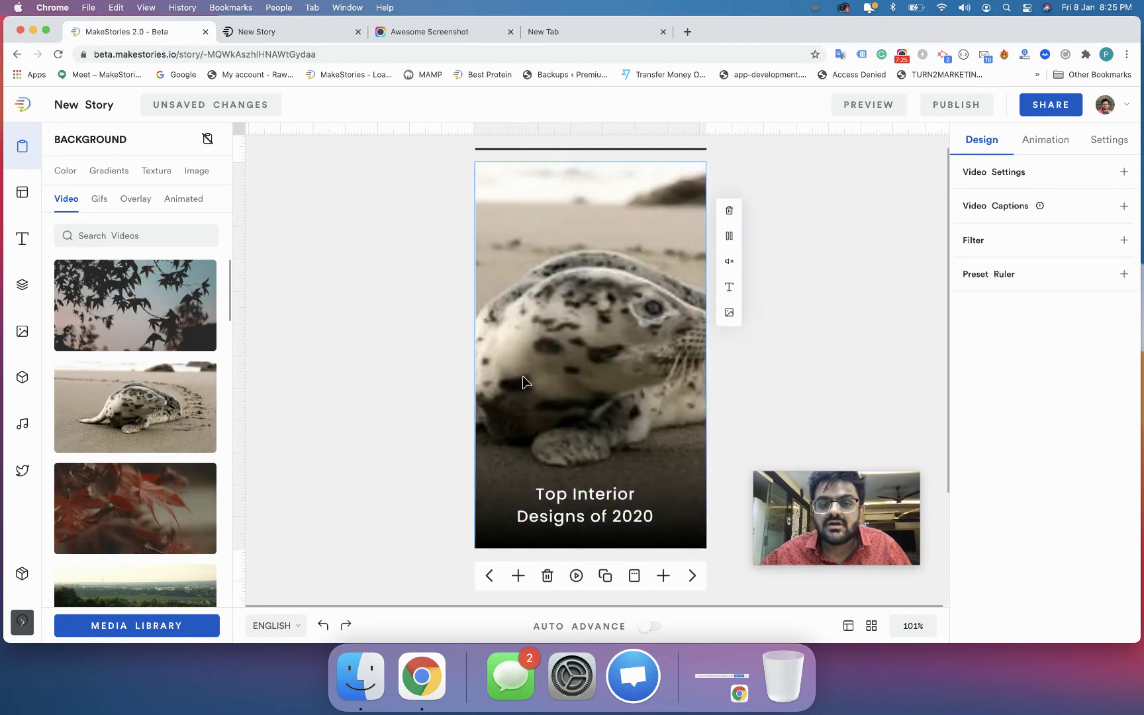
Select the seal video background and switch on Video Loop in its settings
{"action": "left_click", "coordinate": [457, 368]}
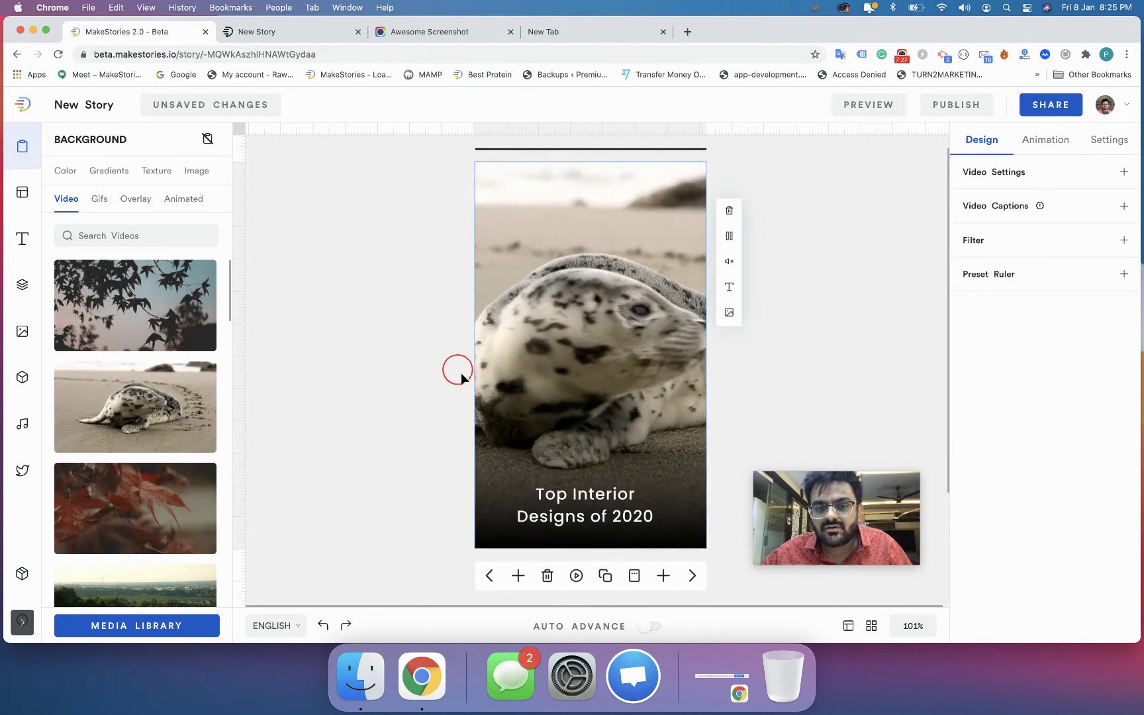
{"action": "left_click", "coordinate": [565, 319]}
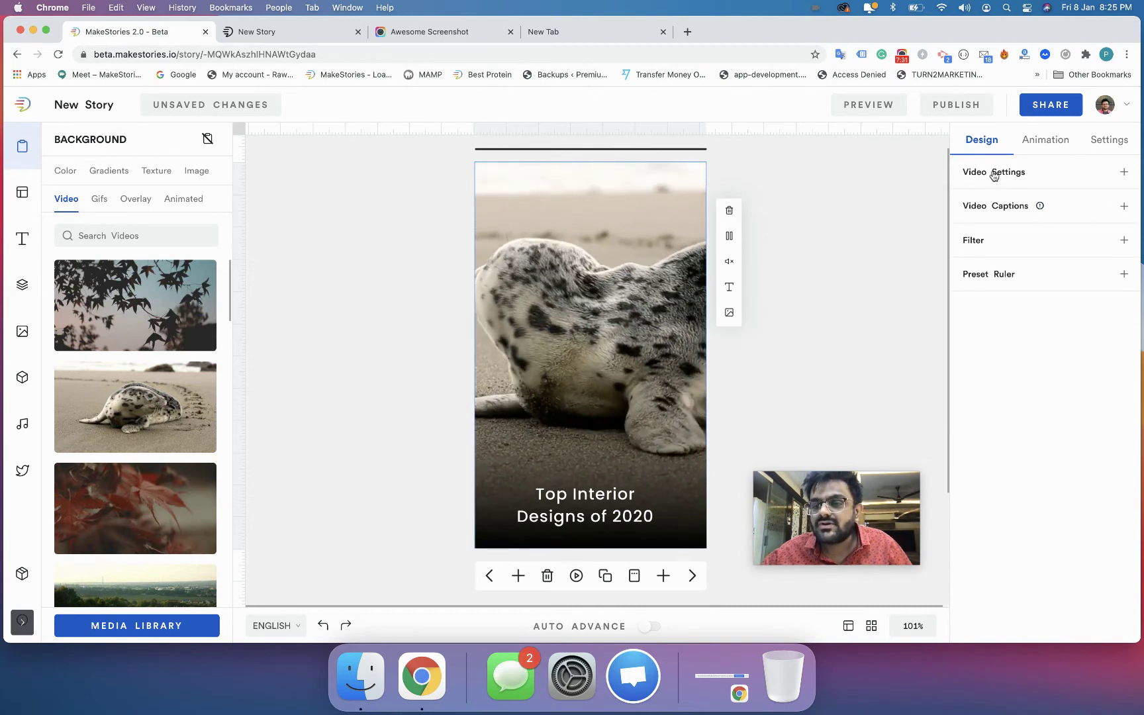
{"action": "left_click", "coordinate": [993, 173]}
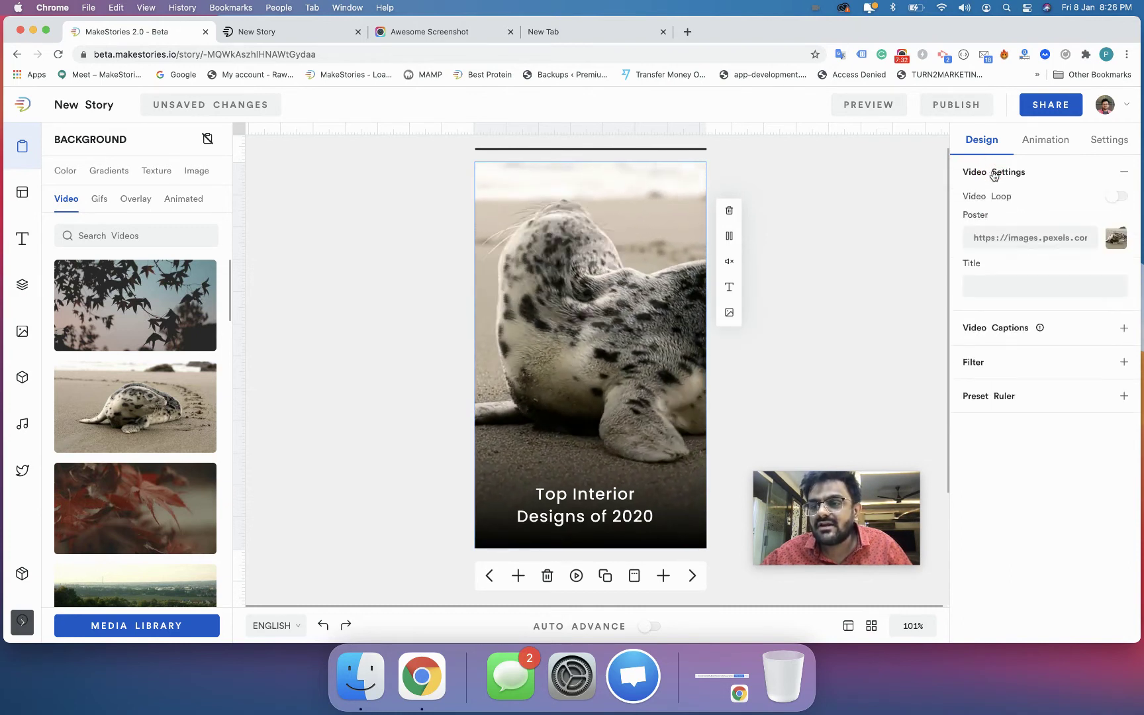
{"action": "left_click", "coordinate": [1111, 197]}
Title the video 'A seal on the beach' and expand its Video Captions section
{"action": "left_click", "coordinate": [987, 281]}
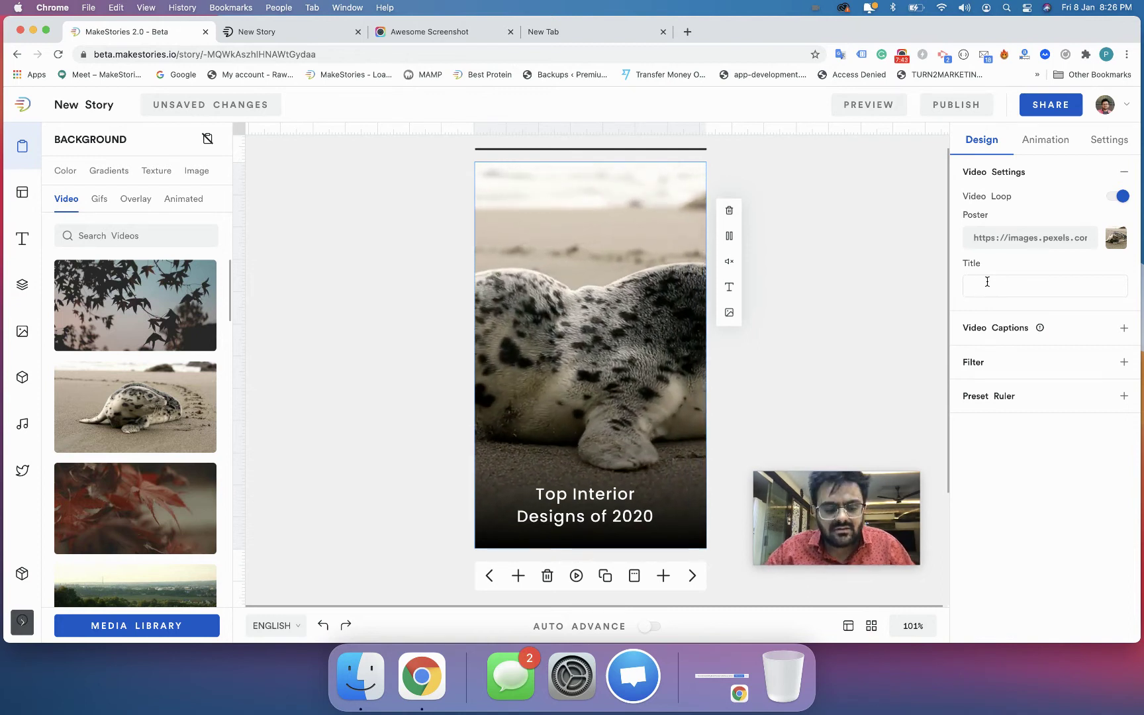
{"action": "type", "text": "A seal on t"}
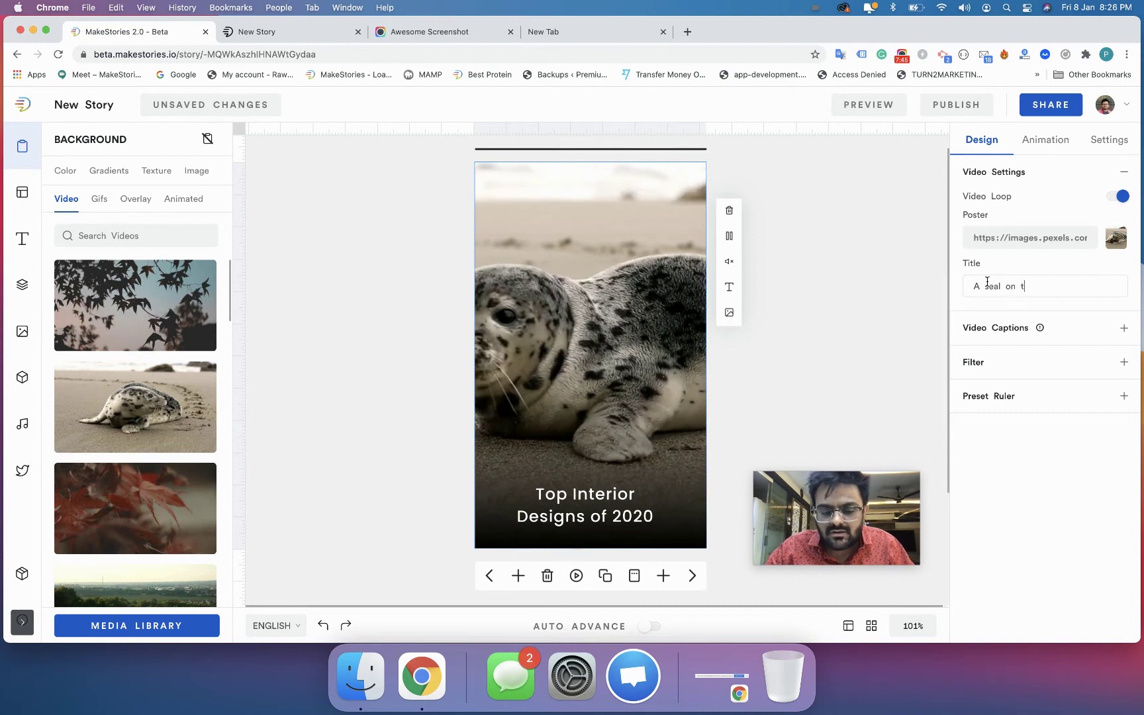
{"action": "type", "text": "he beach"}
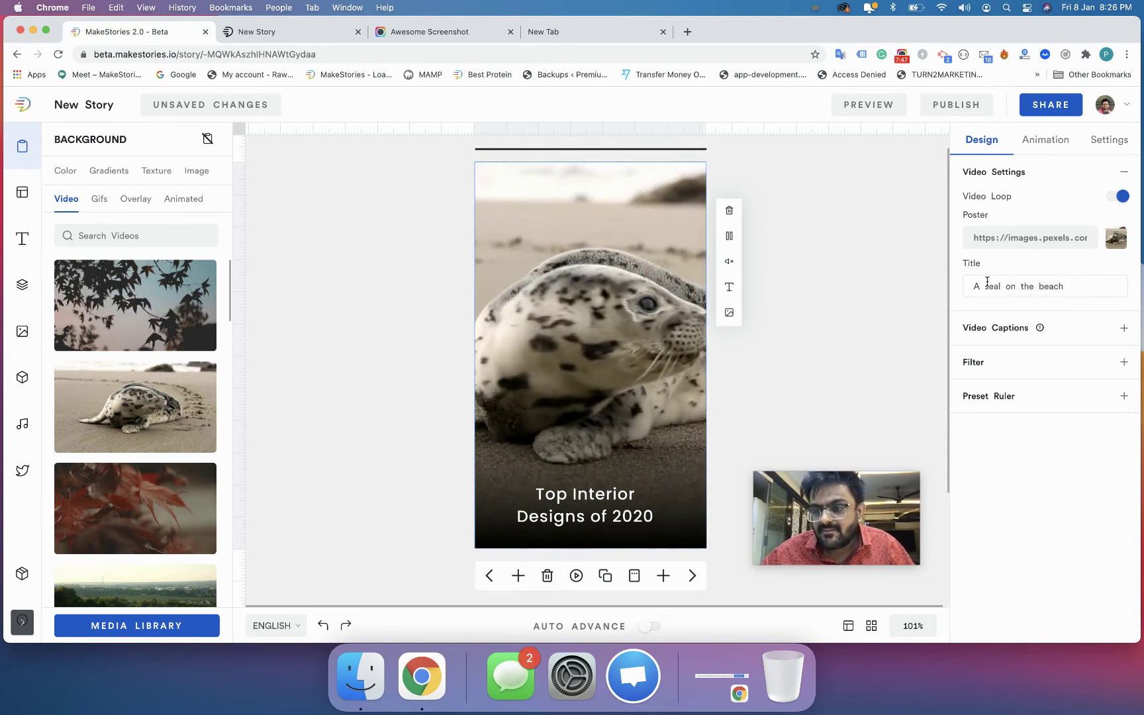
{"action": "mouse_move", "coordinate": [1039, 330]}
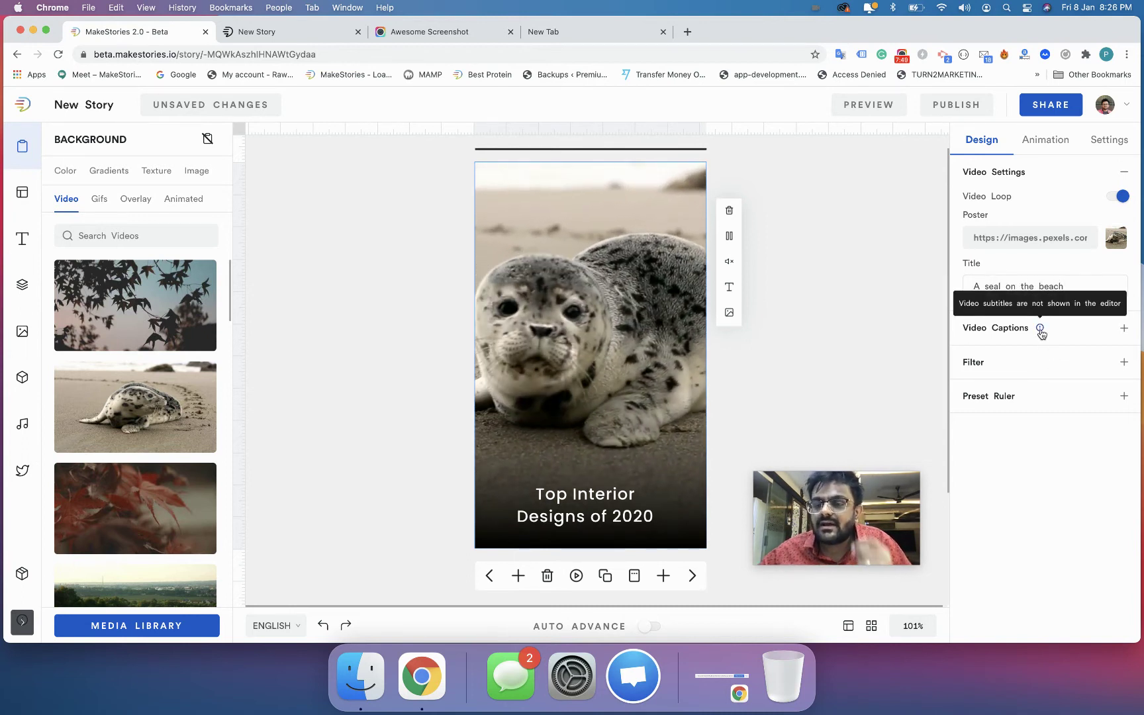
{"action": "left_click", "coordinate": [1055, 327]}
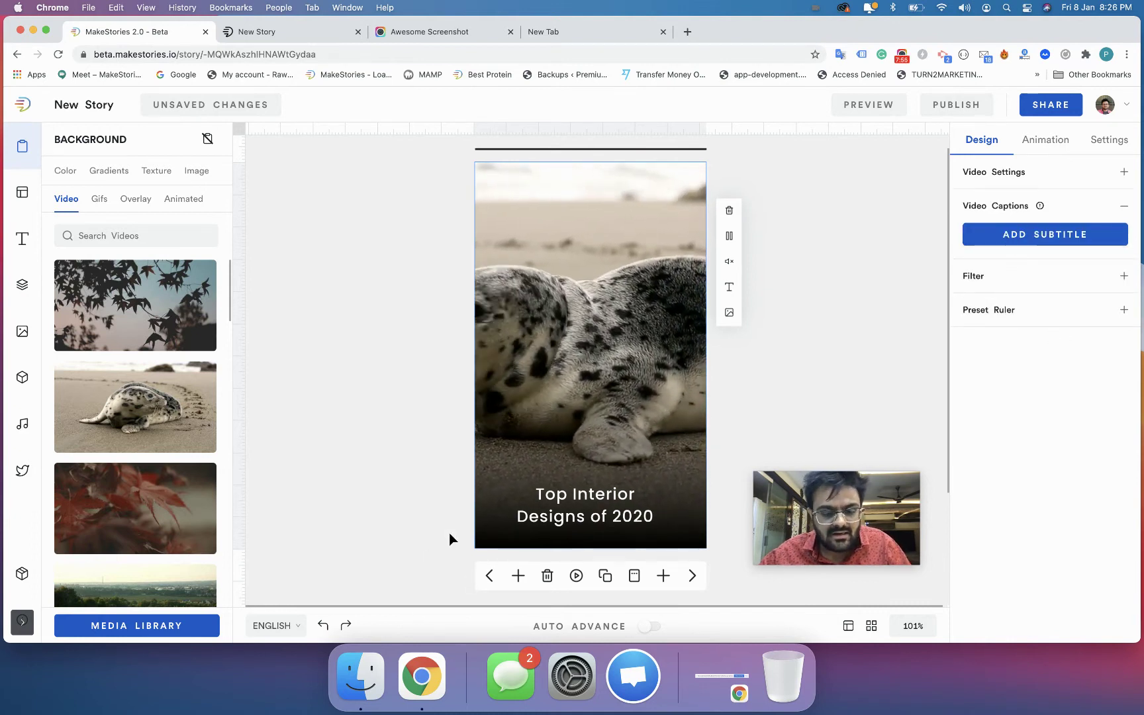
Search Finder for 'vtt' files, look through the subtitle results, and return to the browser
{"action": "key", "text": "super+Tab"}
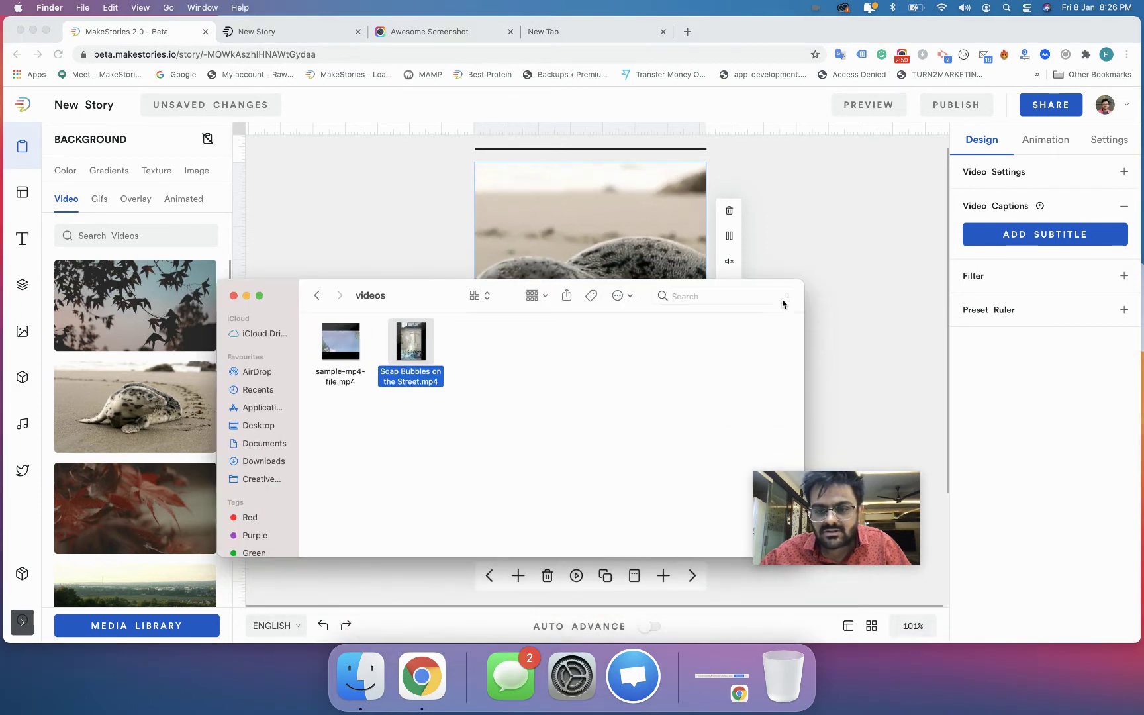
{"action": "left_click", "coordinate": [783, 303]}
{"action": "type", "text": "vtt"}
{"action": "key", "text": "Return"}
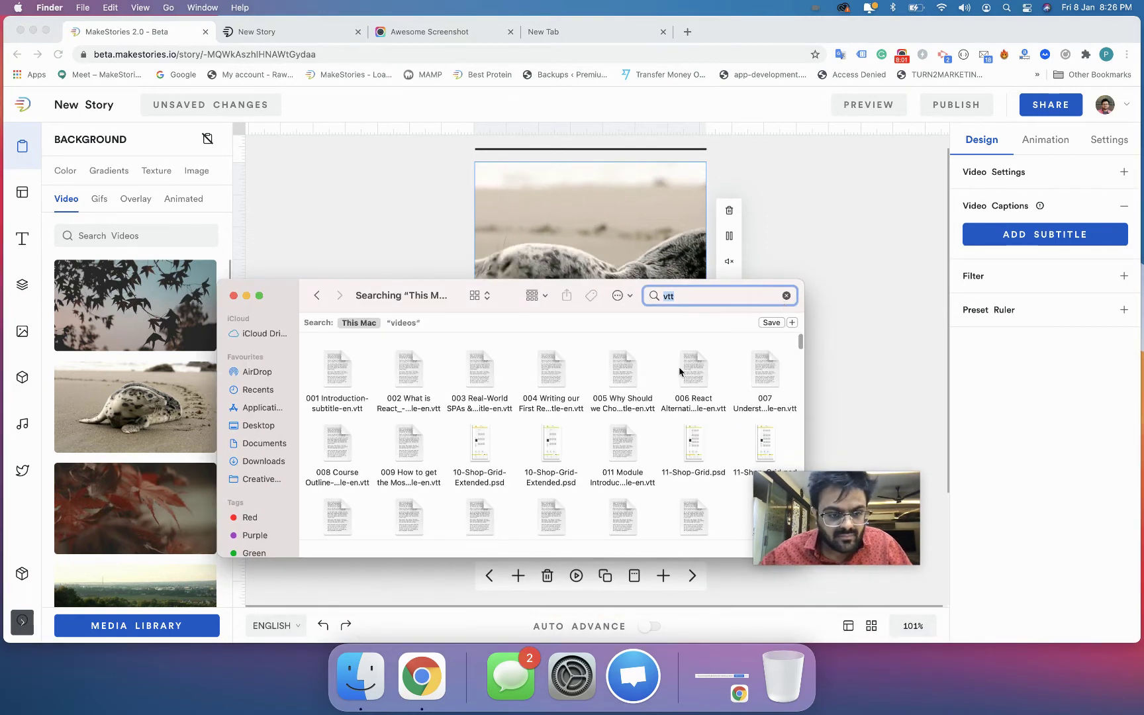
{"action": "scroll", "coordinate": [535, 434], "scroll_direction": "down", "scroll_amount": 4}
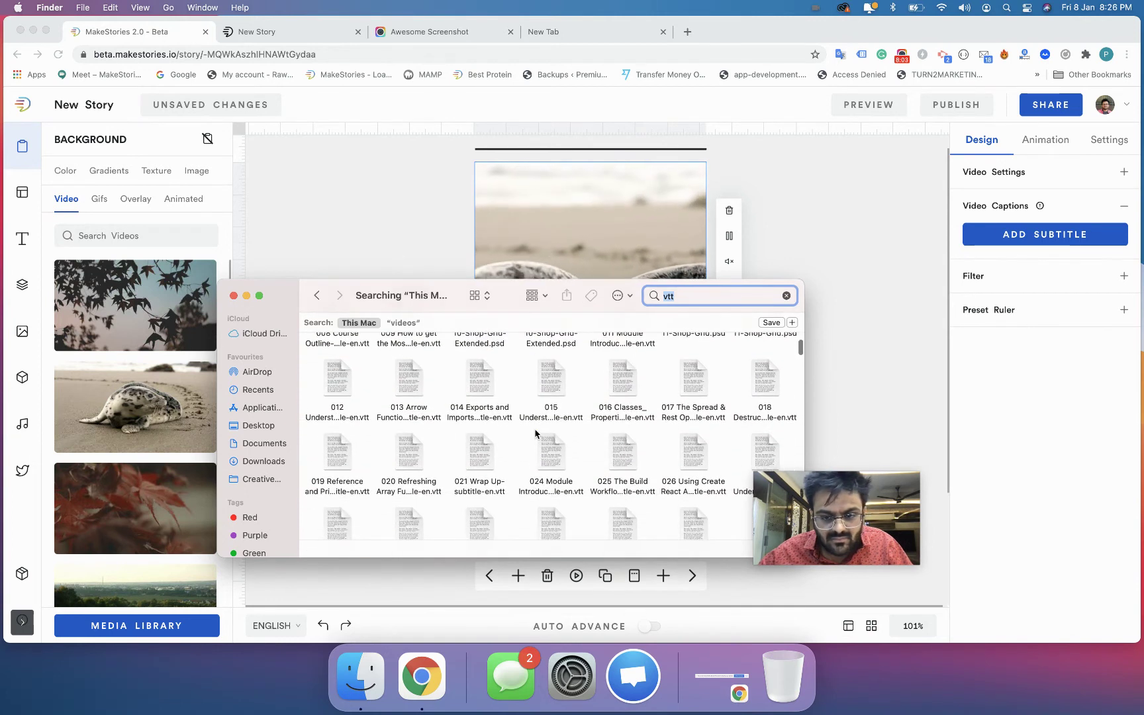
{"action": "left_click", "coordinate": [366, 248]}
Load vtt-creator.com in the empty Chrome tab
{"action": "left_click", "coordinate": [552, 32]}
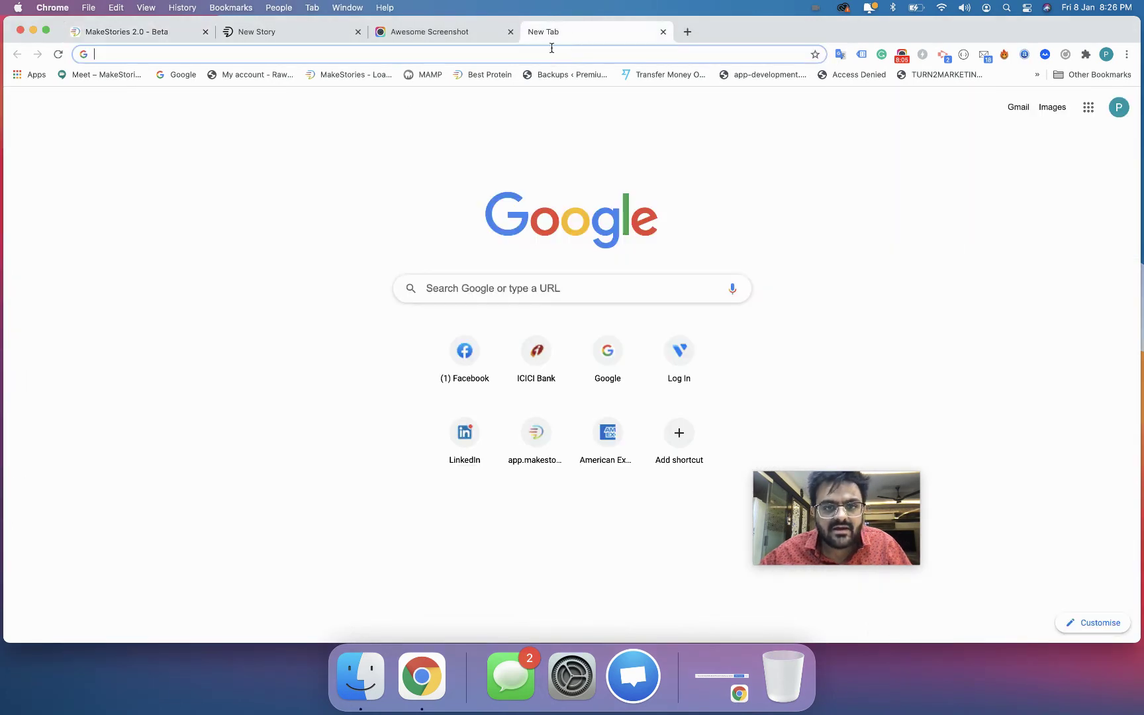
{"action": "left_click", "coordinate": [185, 62]}
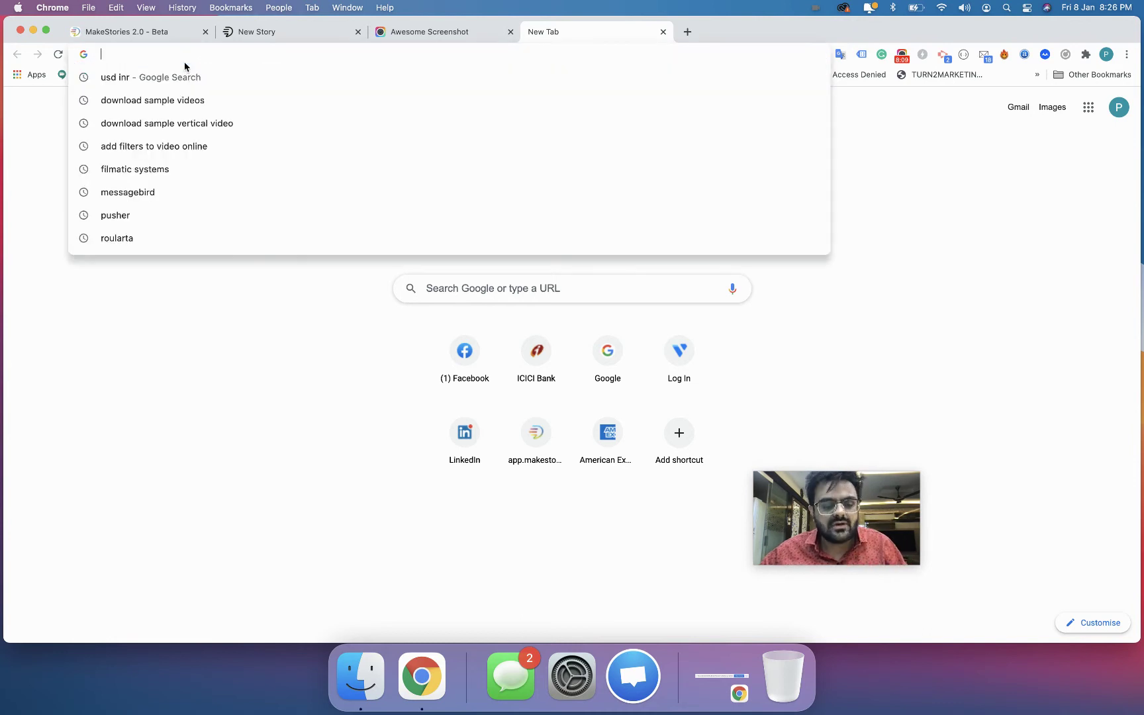
{"action": "type", "text": "c"}
{"action": "key", "text": "BackSpace"}
{"action": "type", "text": "e"}
{"action": "key", "text": "BackSpace"}
{"action": "key", "text": "BackSpace"}
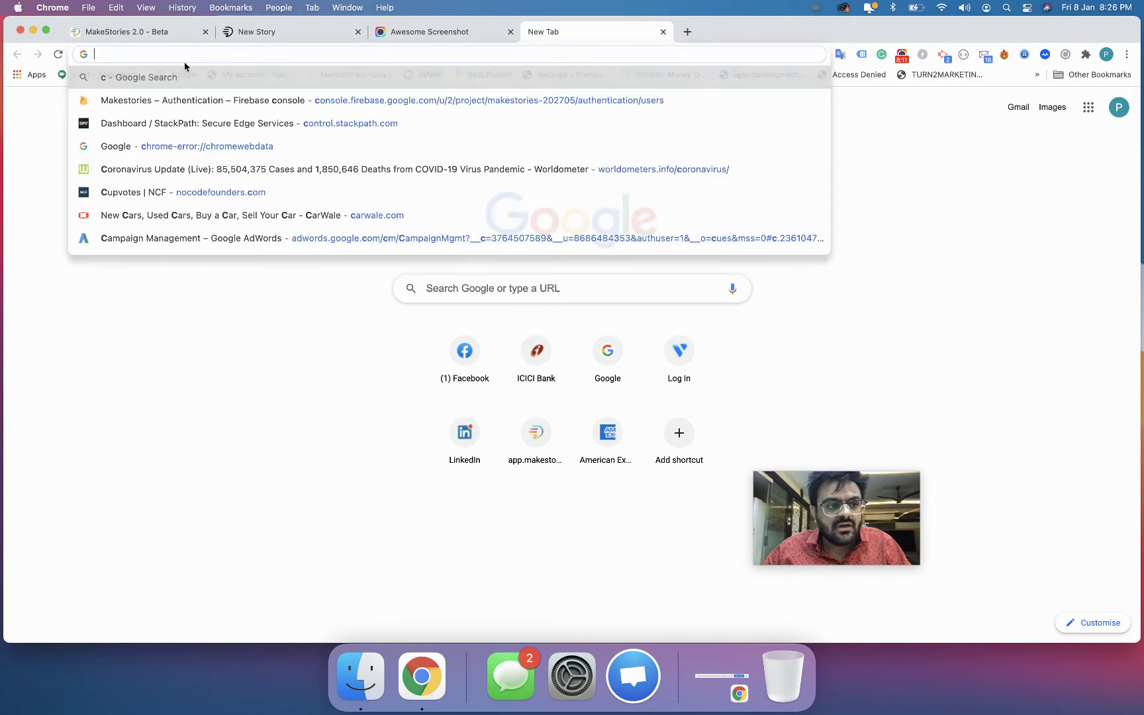
{"action": "type", "text": "vtt"}
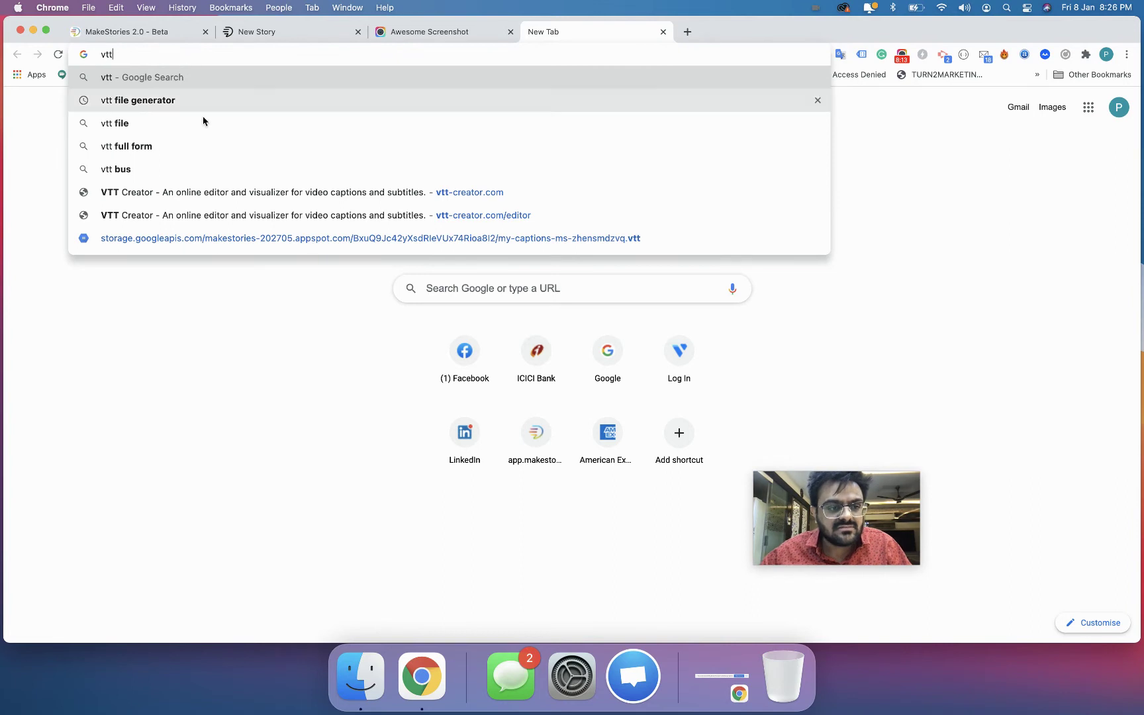
{"action": "left_click", "coordinate": [220, 193]}
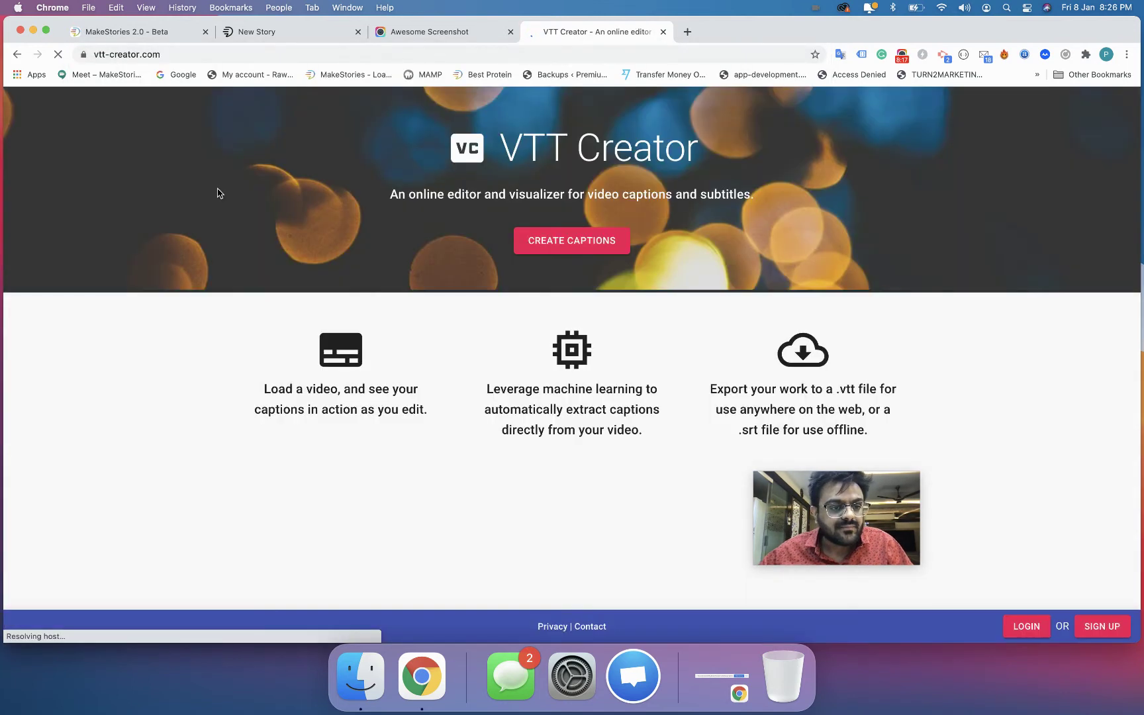
Start a new caption project and download its four sample cues as my_captions (1).vtt
{"action": "left_click", "coordinate": [560, 242]}
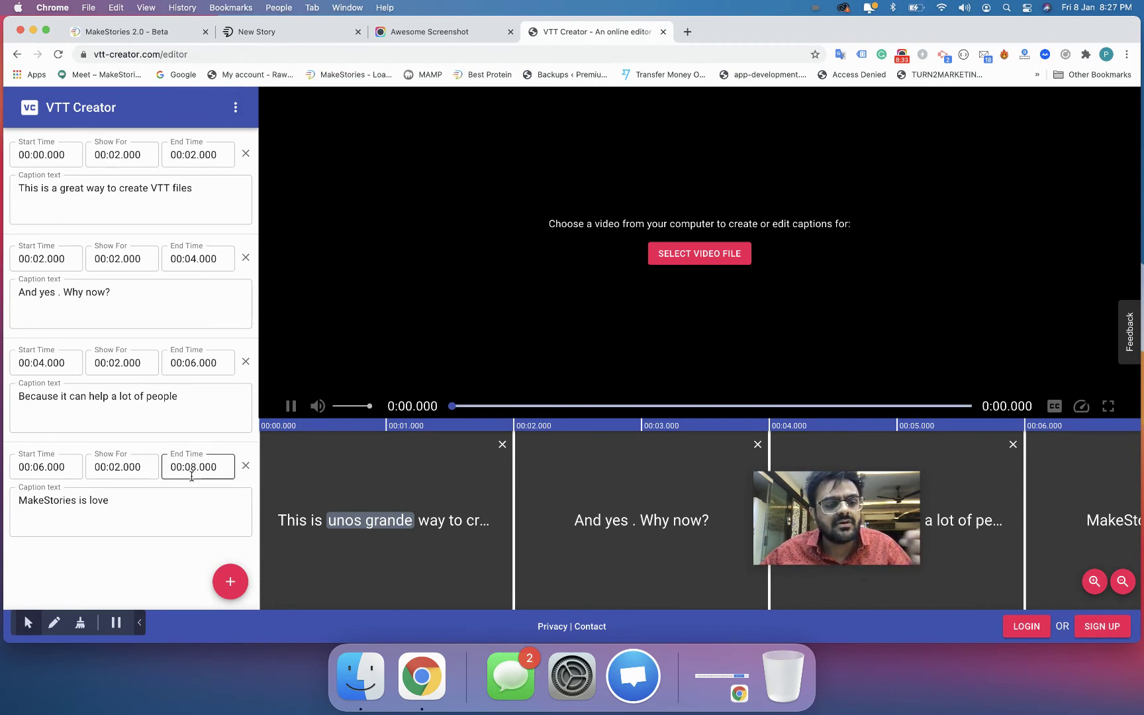
{"action": "left_click", "coordinate": [235, 107]}
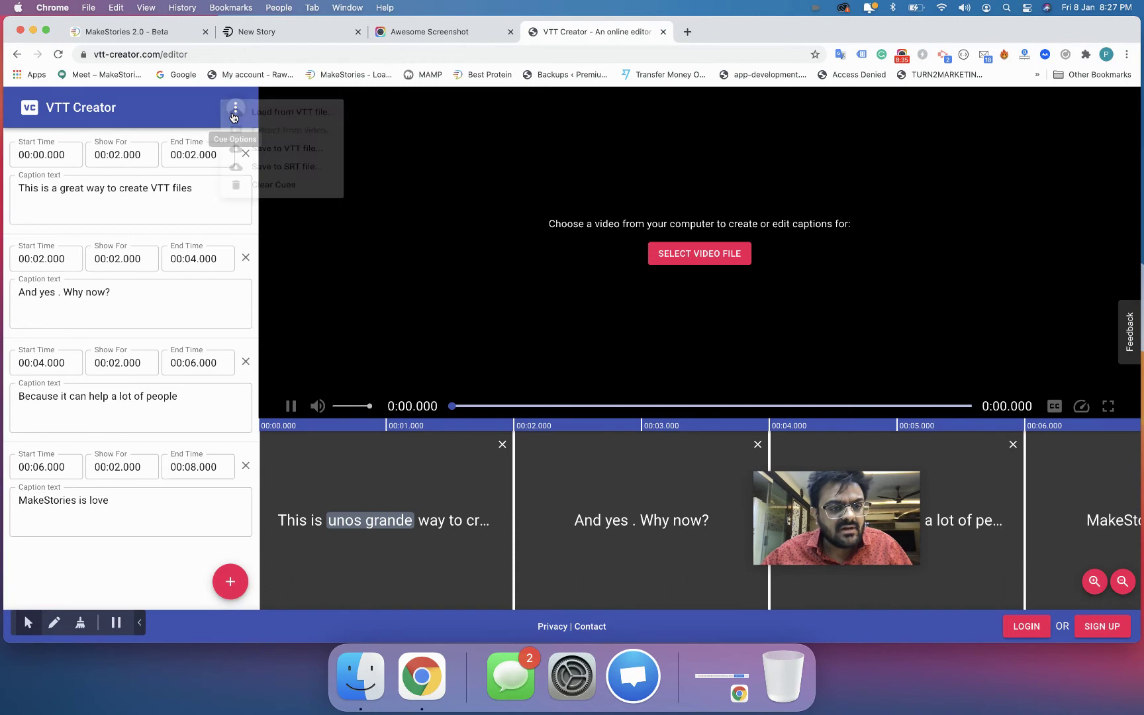
{"action": "left_click", "coordinate": [251, 164]}
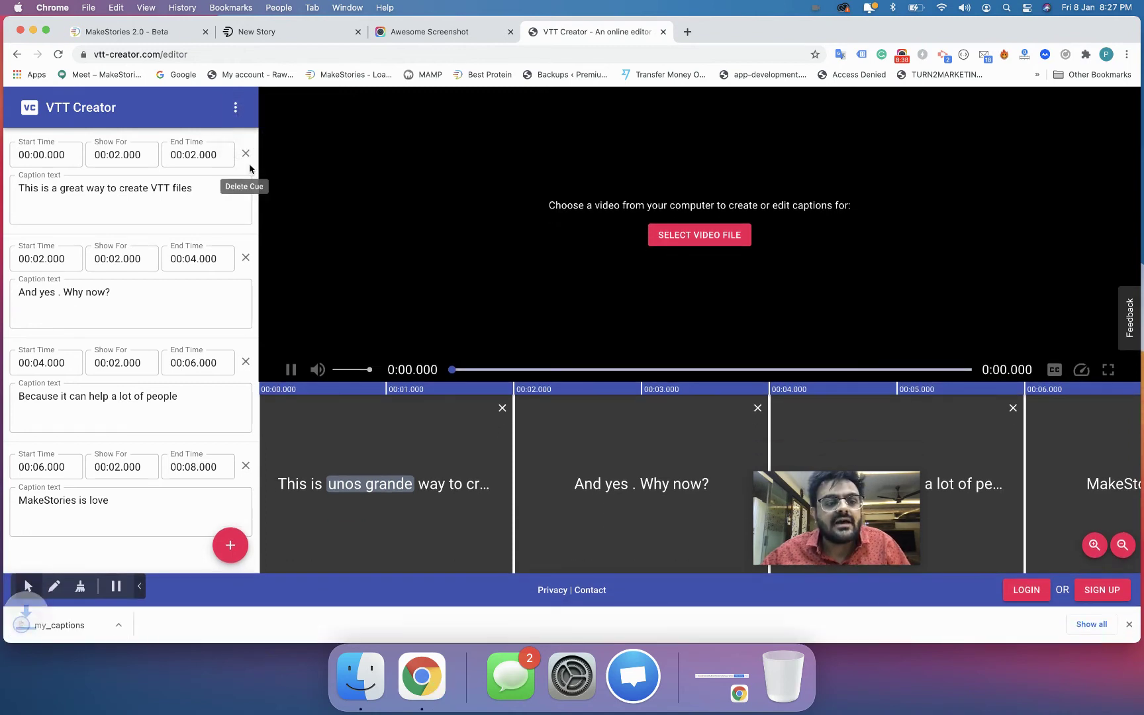
Add an English - United States caption track to the seal video and open Media Manager for uploading
{"action": "left_click", "coordinate": [156, 38]}
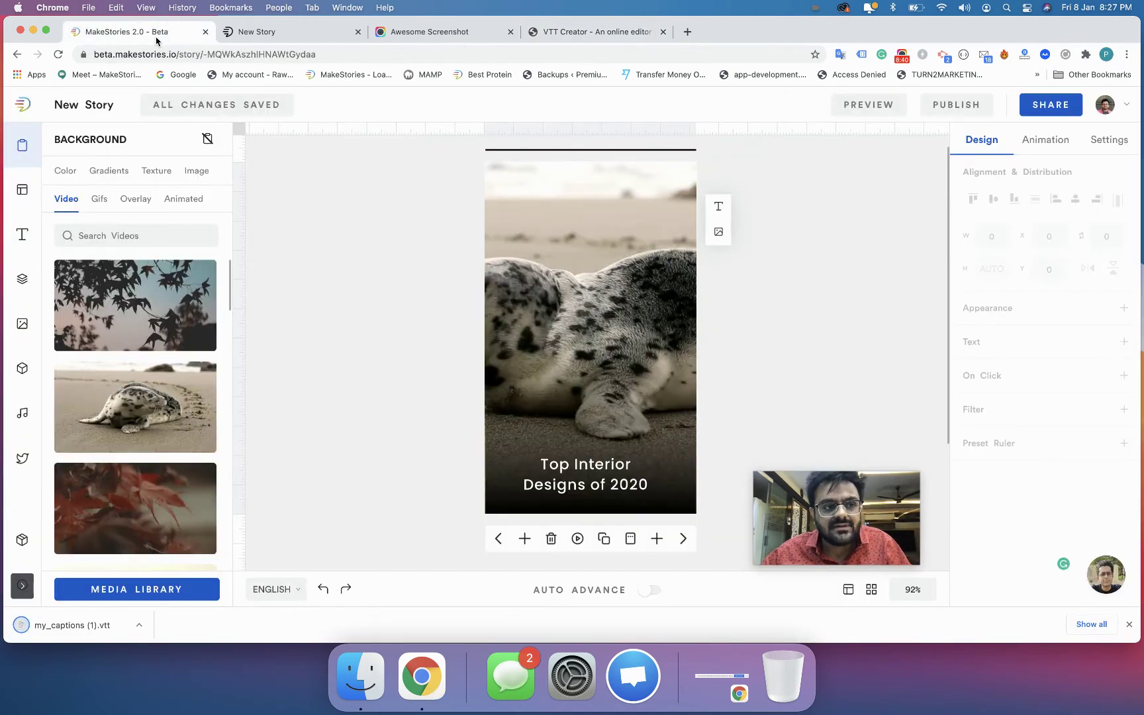
{"action": "left_click", "coordinate": [589, 255]}
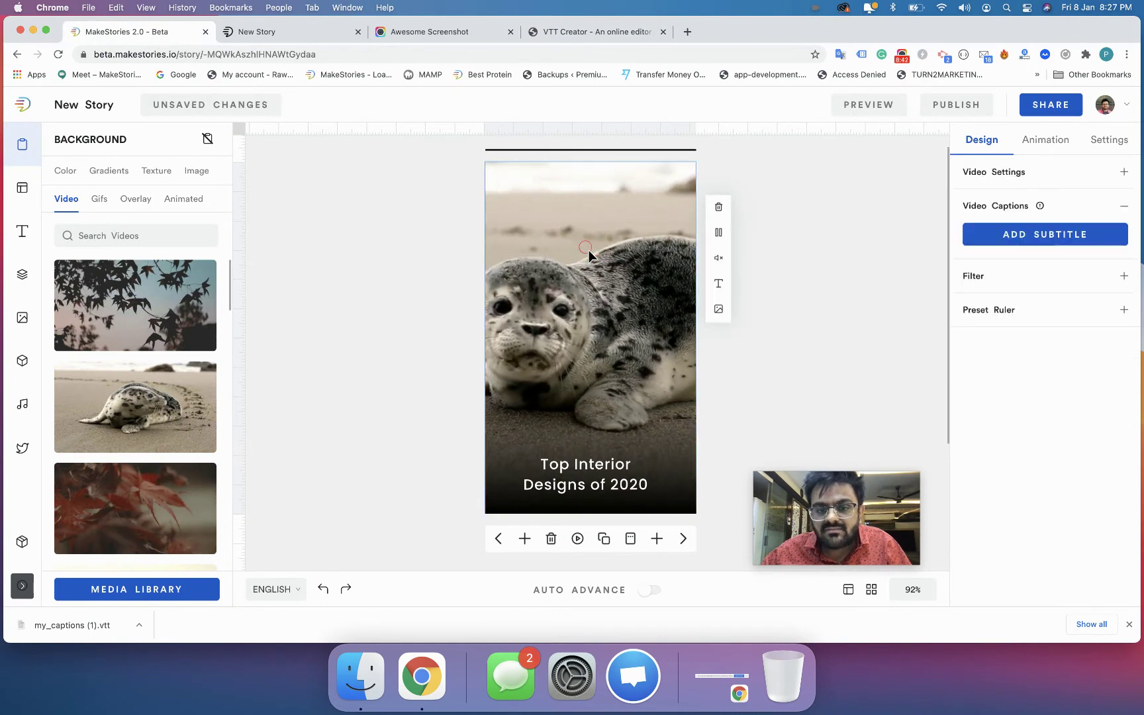
{"action": "left_click", "coordinate": [1004, 240]}
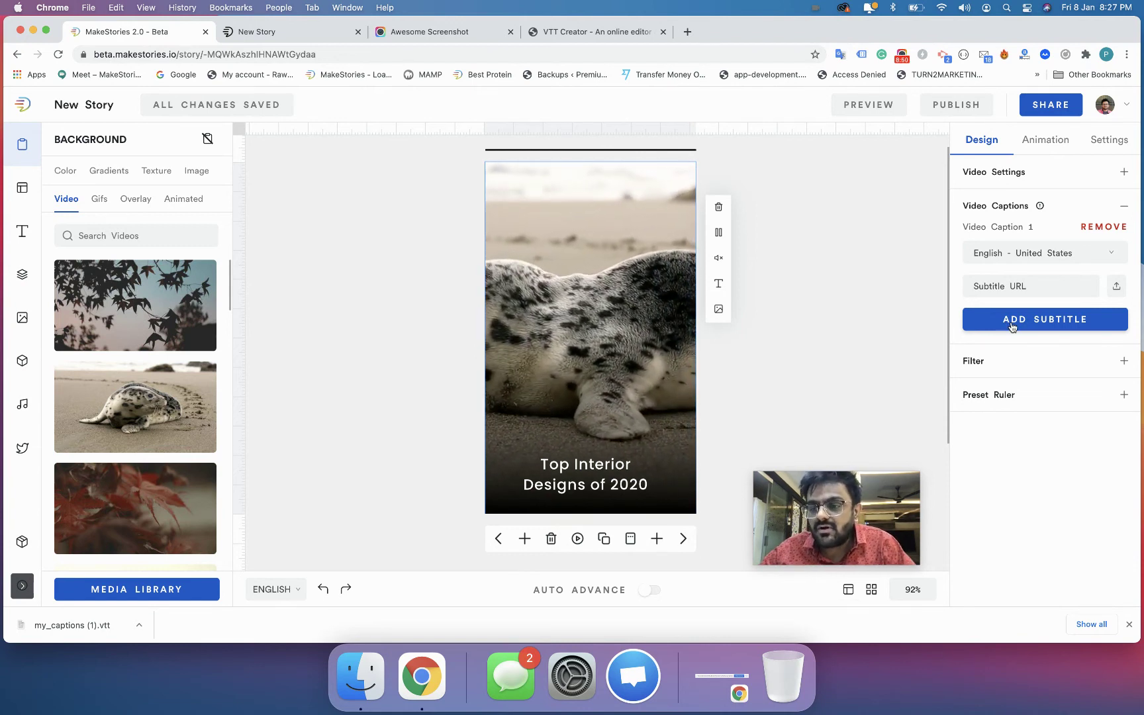
{"action": "left_click", "coordinate": [1026, 258]}
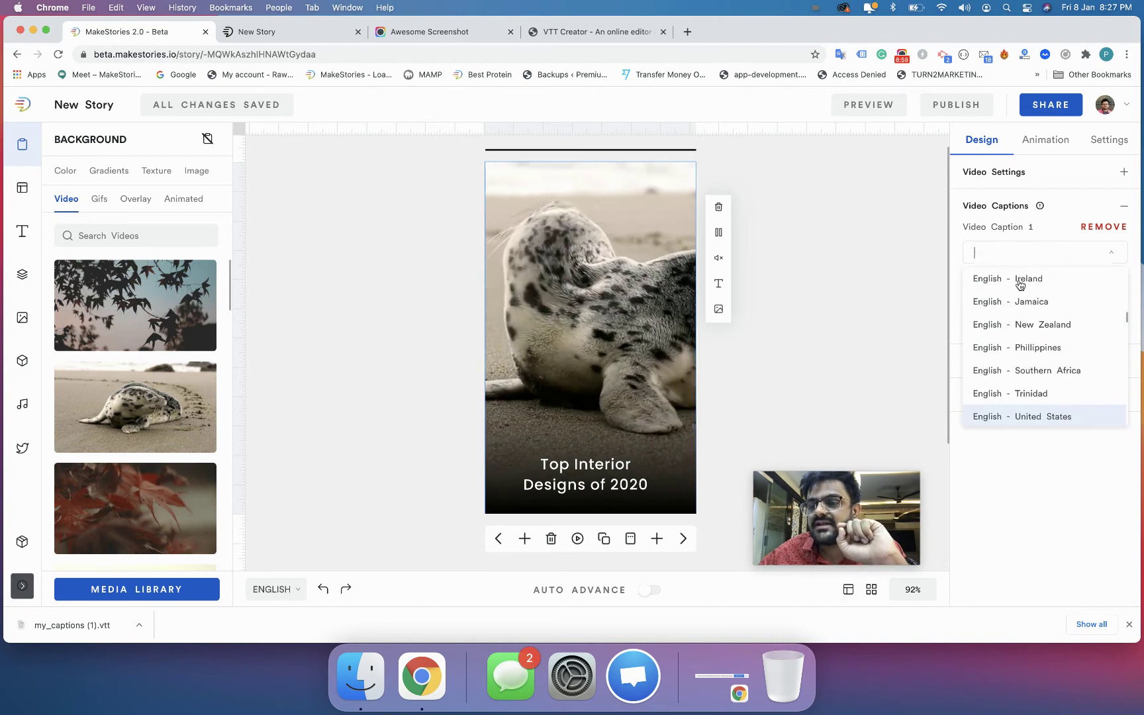
{"action": "scroll", "coordinate": [1011, 366], "scroll_direction": "down", "scroll_amount": 6}
{"action": "scroll", "coordinate": [1012, 364], "scroll_direction": "up", "scroll_amount": 3}
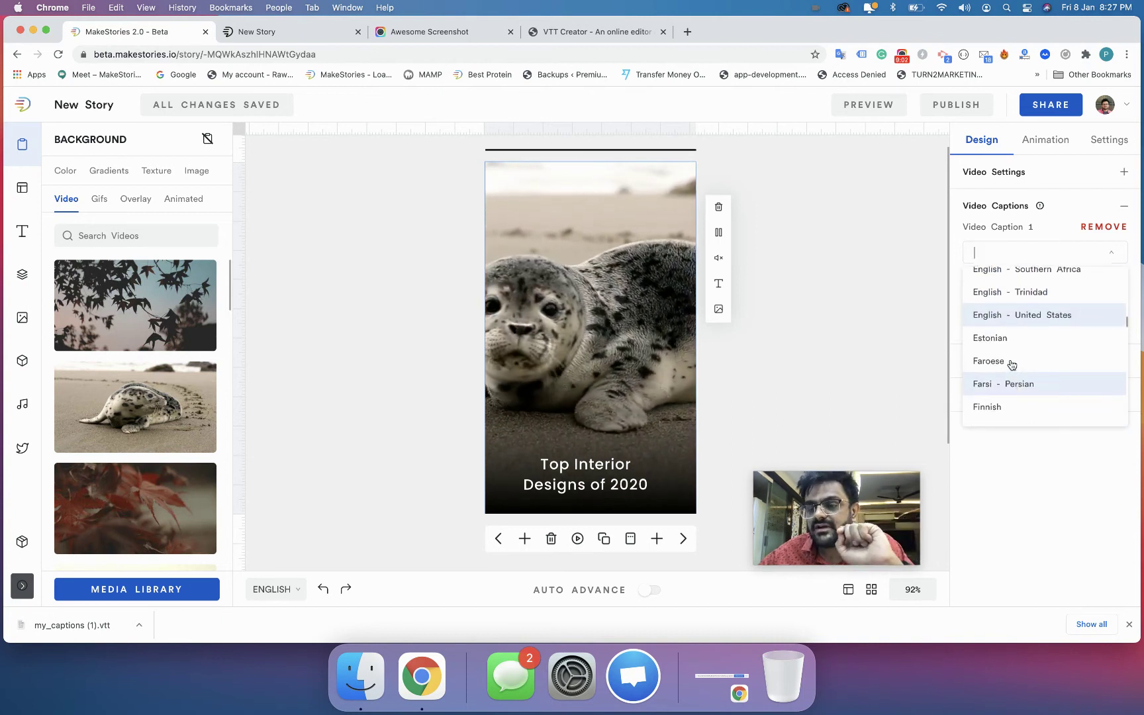
{"action": "scroll", "coordinate": [1011, 364], "scroll_direction": "up", "scroll_amount": 1}
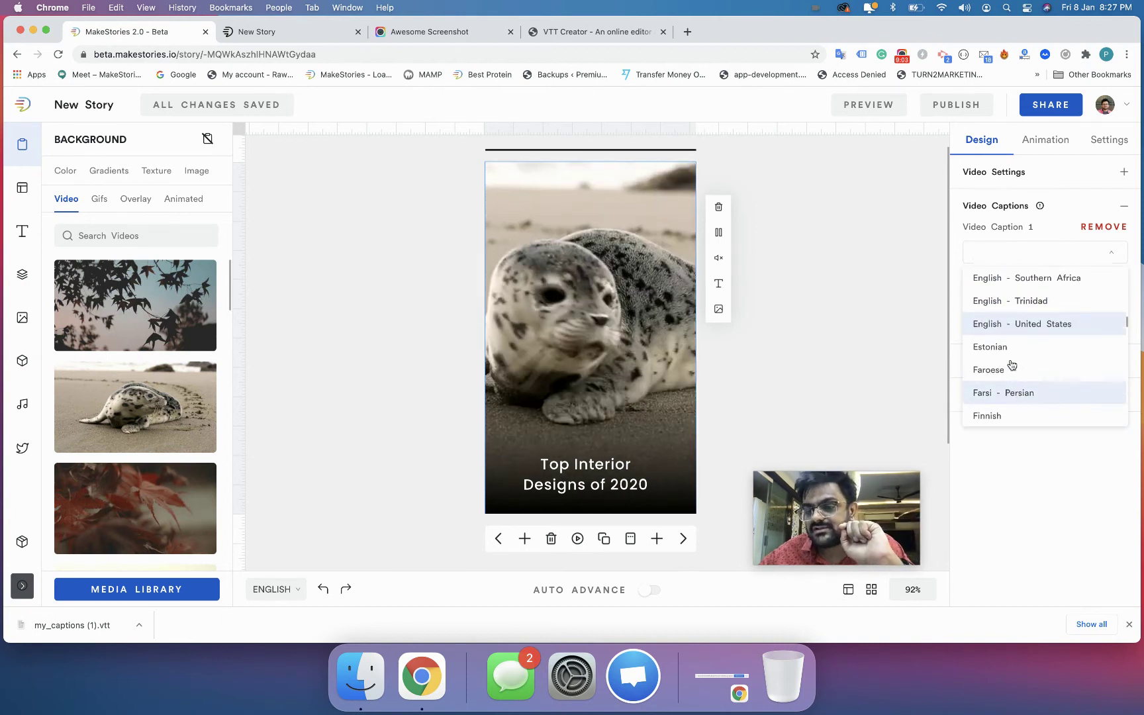
{"action": "left_click", "coordinate": [1007, 324]}
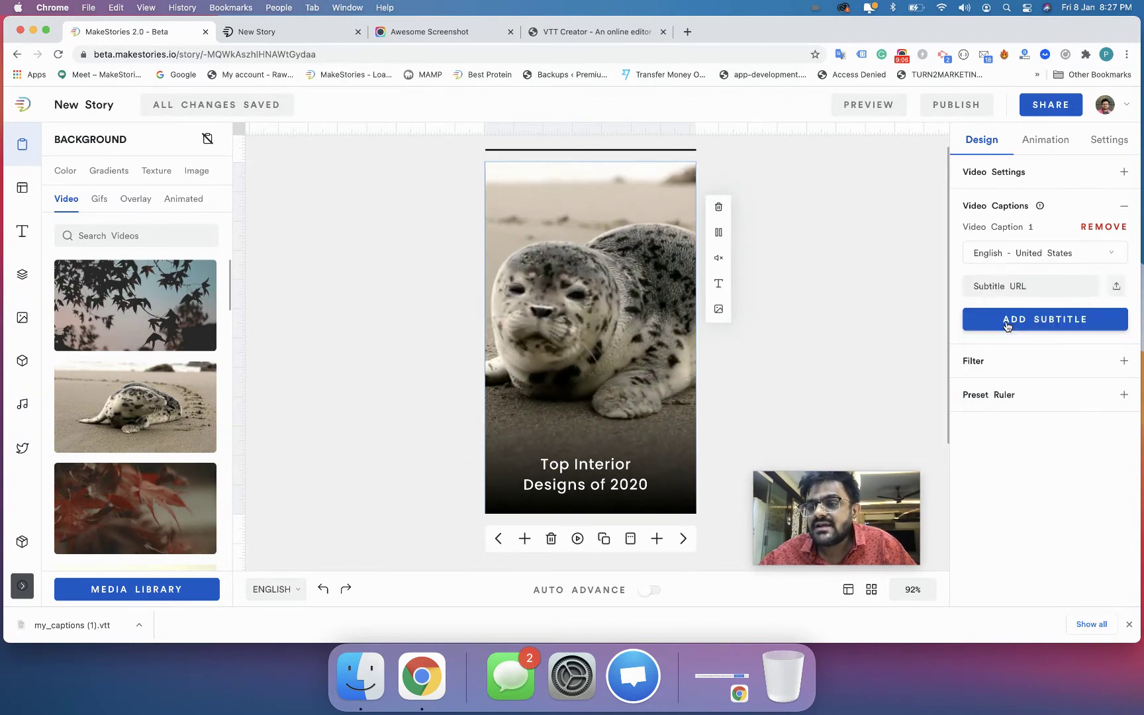
{"action": "left_click", "coordinate": [1117, 287]}
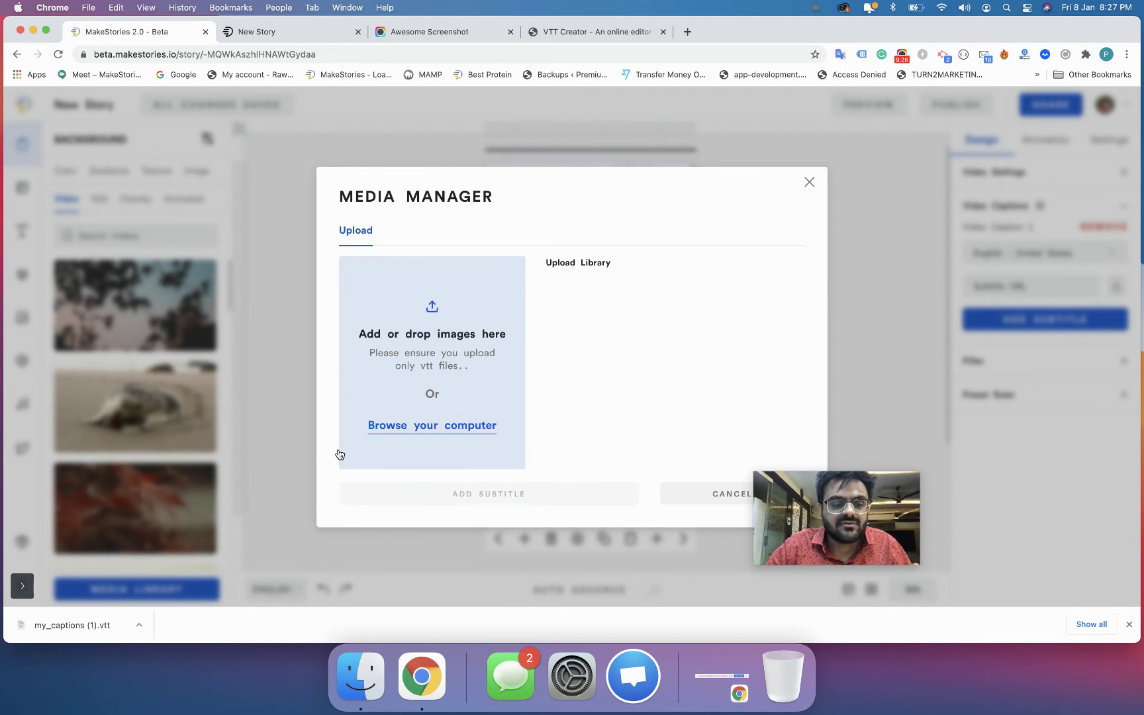
Browse to the Downloads folder to find the captions file for upload
{"action": "left_click_drag", "start_coordinate": [111, 628], "coordinate": [386, 403]}
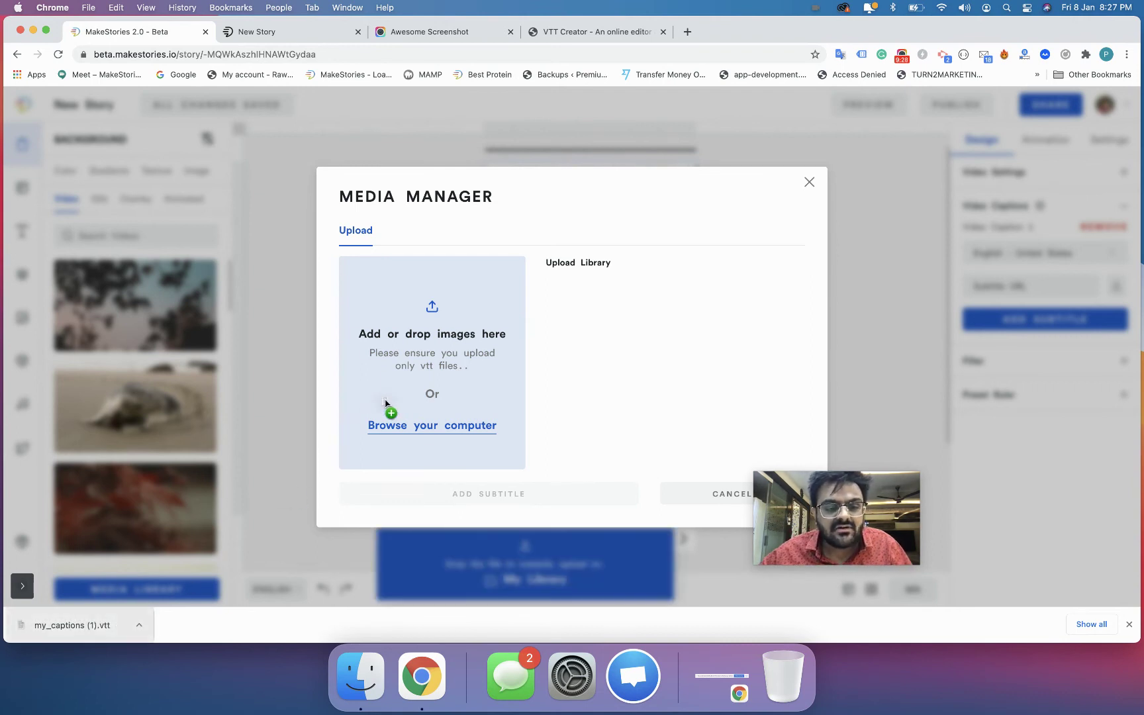
{"action": "left_click_drag", "start_coordinate": [104, 633], "coordinate": [367, 401]}
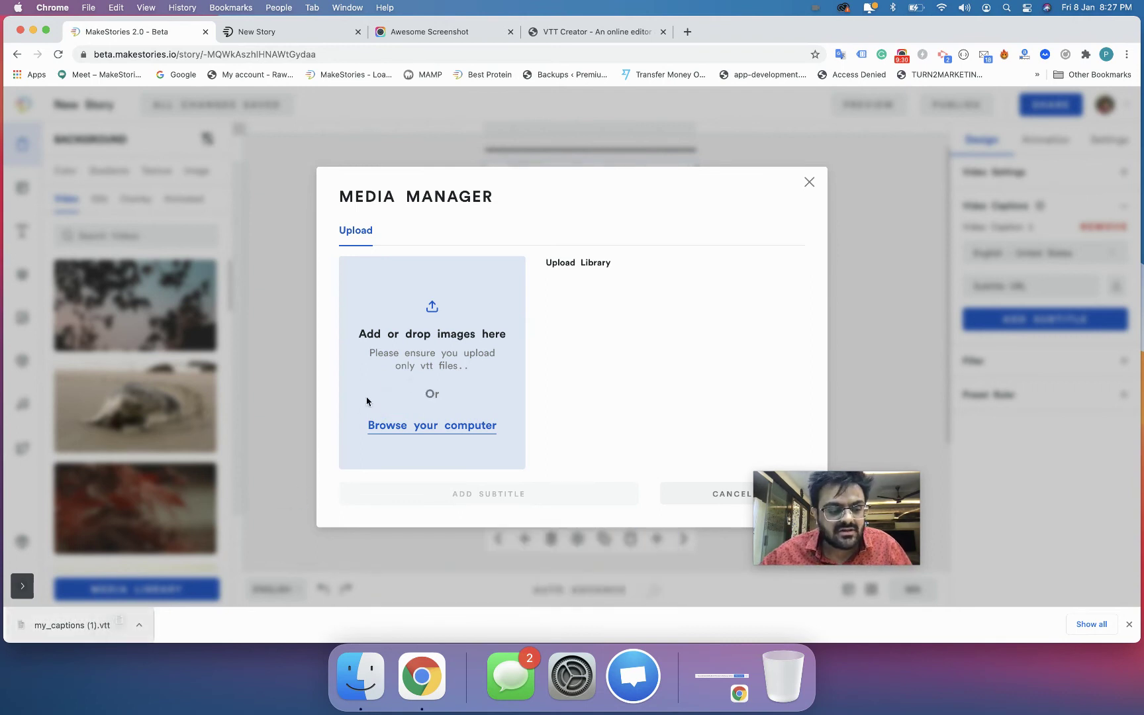
{"action": "left_click", "coordinate": [431, 429]}
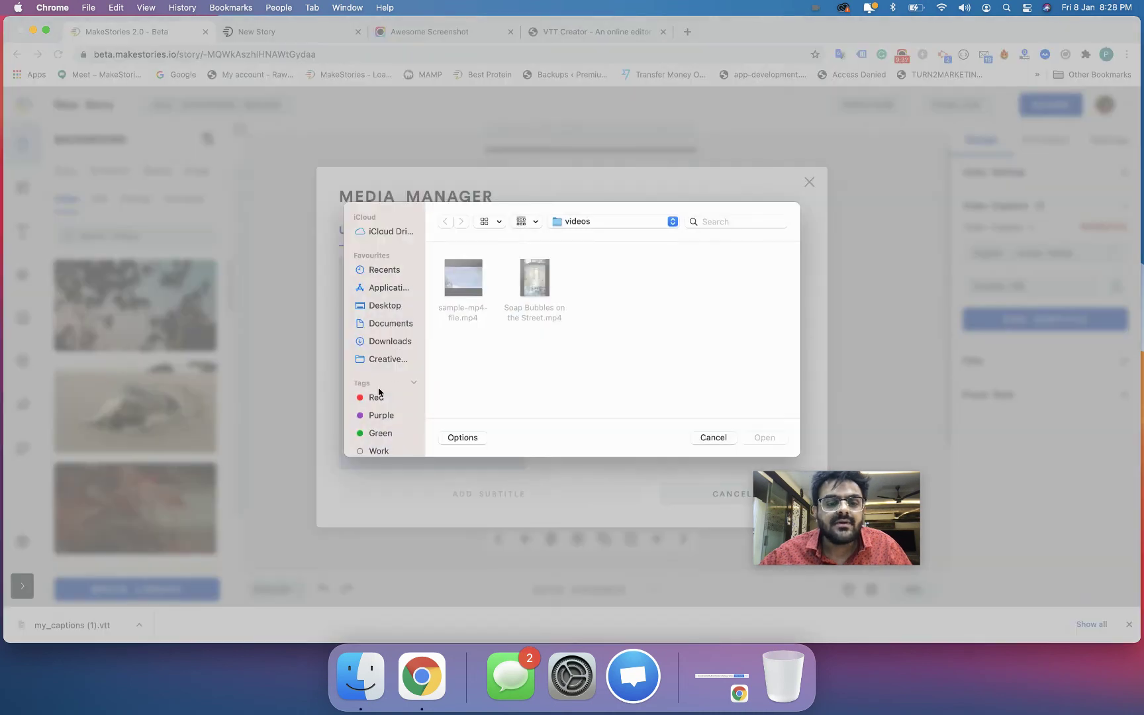
{"action": "left_click", "coordinate": [380, 341]}
{"action": "scroll", "coordinate": [559, 335], "scroll_direction": "down", "scroll_amount": 3}
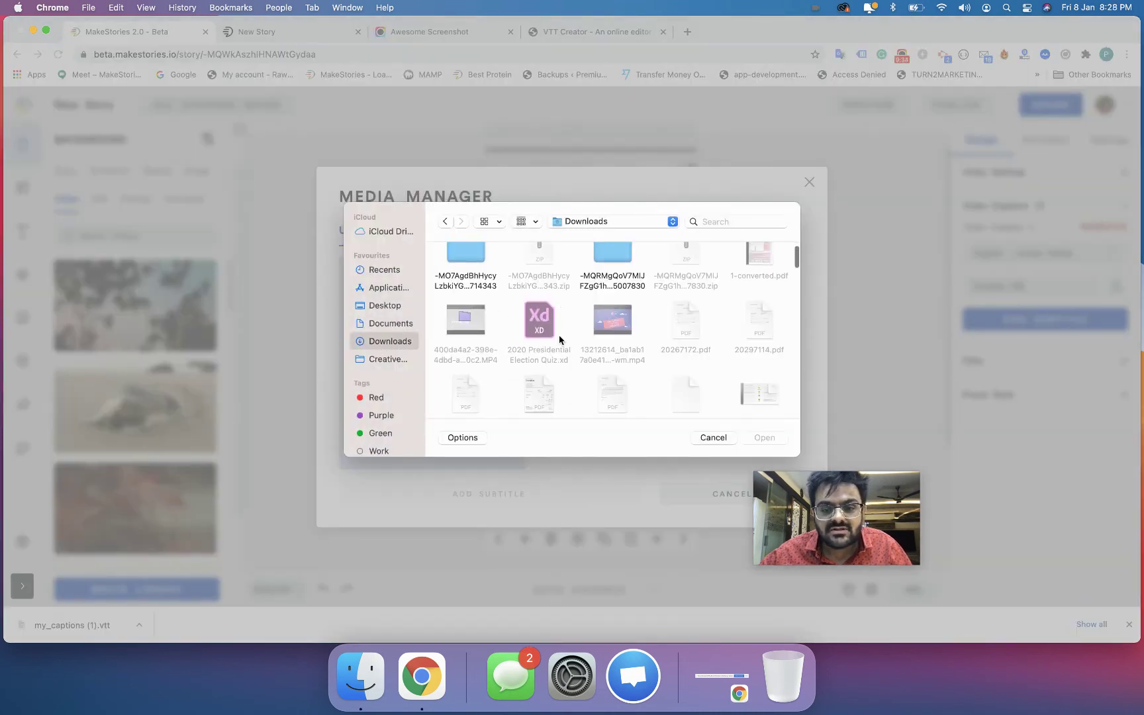
{"action": "scroll", "coordinate": [559, 340], "scroll_direction": "down", "scroll_amount": 10}
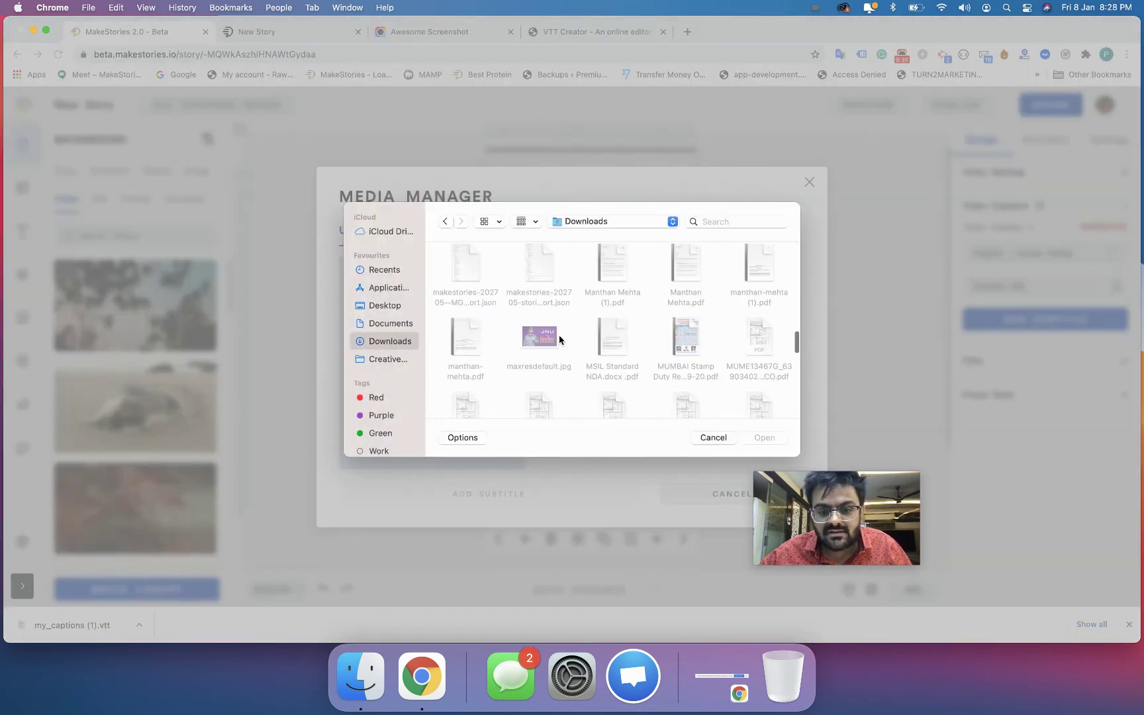
{"action": "scroll", "coordinate": [559, 340], "scroll_direction": "down", "scroll_amount": 3}
{"action": "scroll", "coordinate": [559, 340], "scroll_direction": "up", "scroll_amount": 3}
{"action": "scroll", "coordinate": [559, 340], "scroll_direction": "down", "scroll_amount": 3}
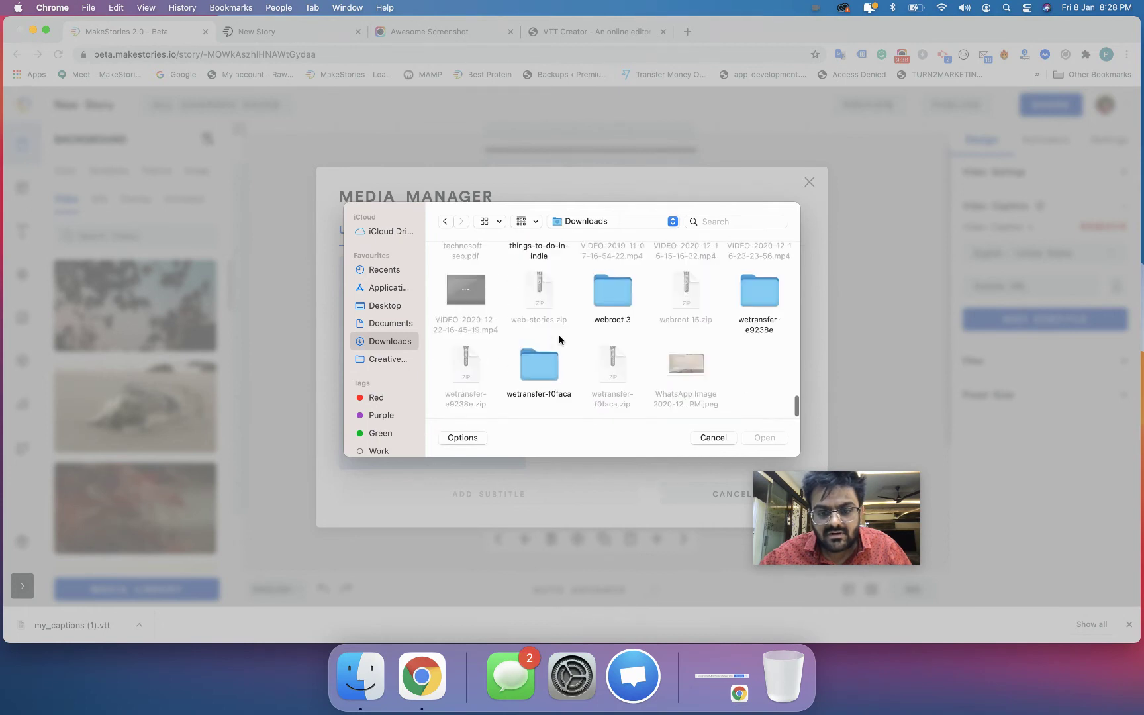
{"action": "scroll", "coordinate": [559, 340], "scroll_direction": "up", "scroll_amount": 10}
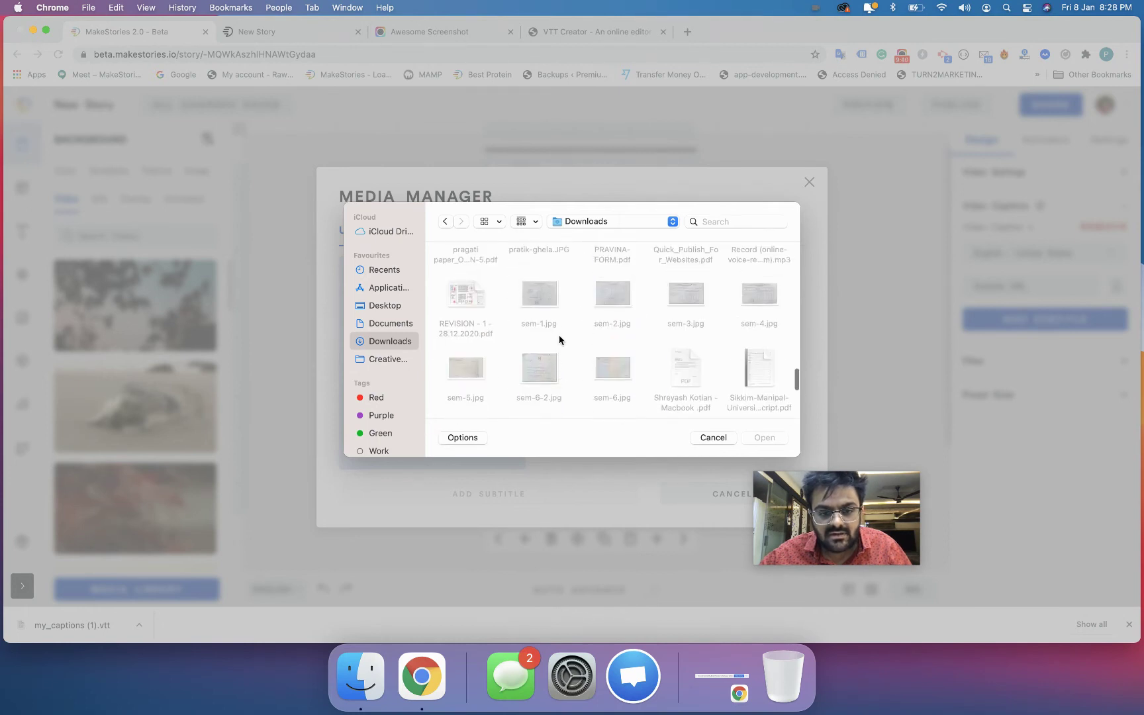
{"action": "scroll", "coordinate": [559, 339], "scroll_direction": "up", "scroll_amount": 5}
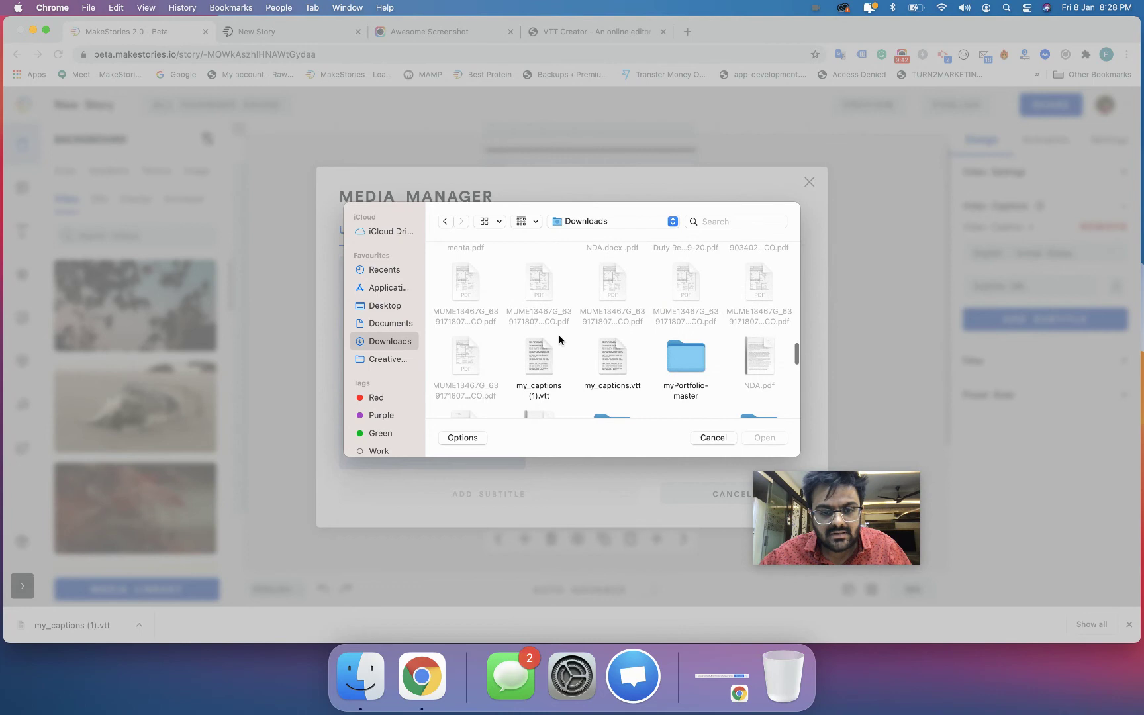
Upload my_captions (1).vtt and attach it as the seal video's subtitle track
{"action": "double_click", "coordinate": [551, 362]}
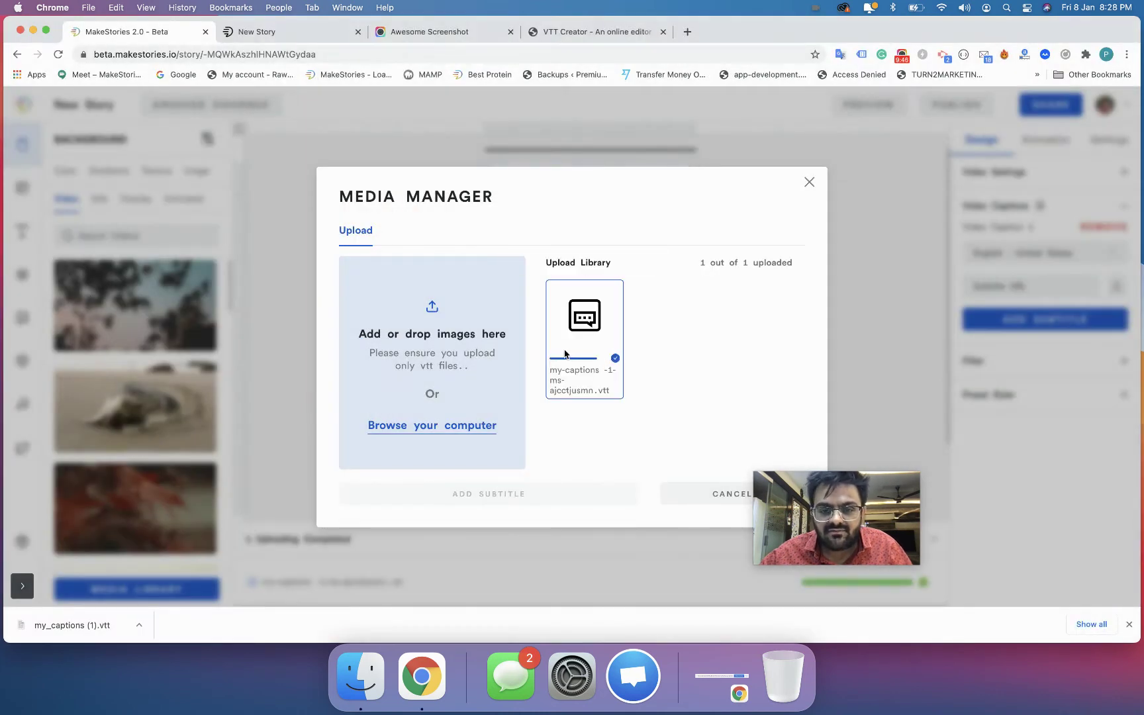
{"action": "left_click", "coordinate": [580, 312]}
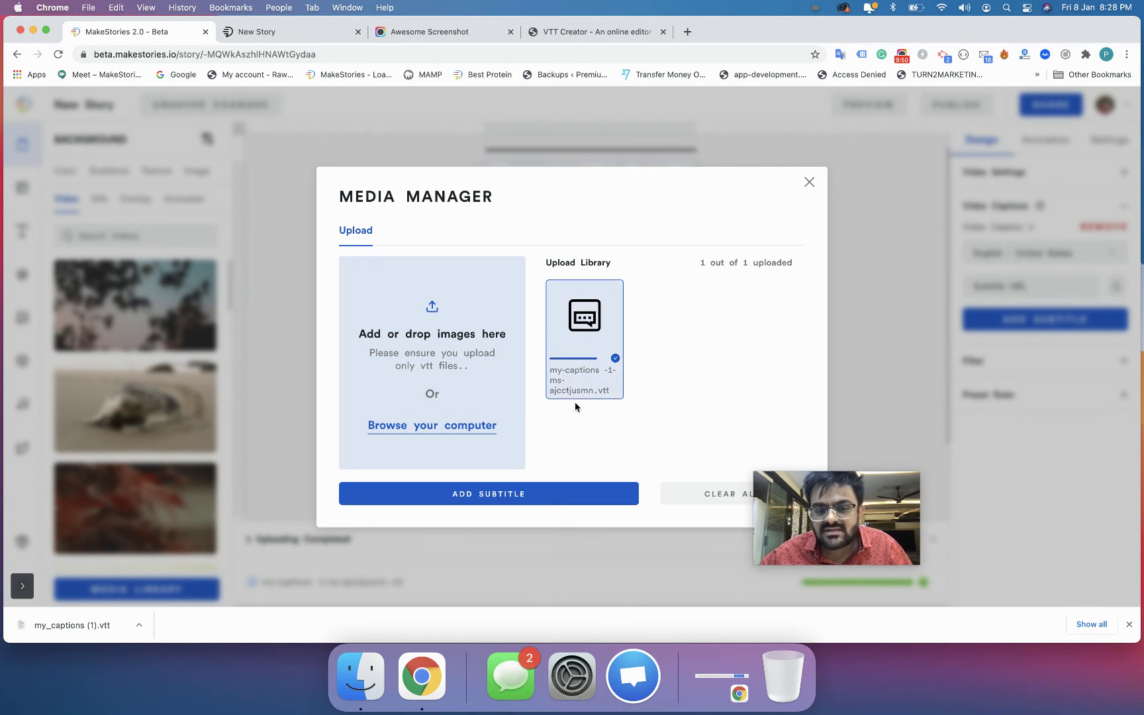
{"action": "left_click", "coordinate": [532, 495]}
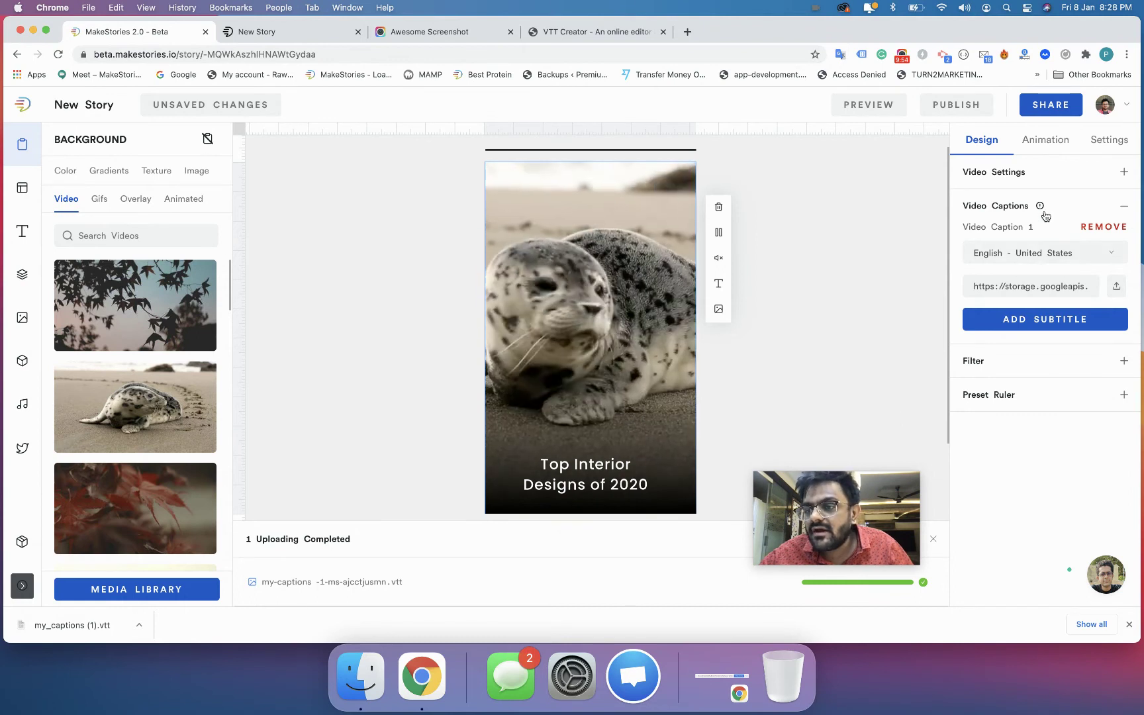
Close the finished-upload panel and view the story in the New Story preview tab
{"action": "mouse_move", "coordinate": [1041, 207]}
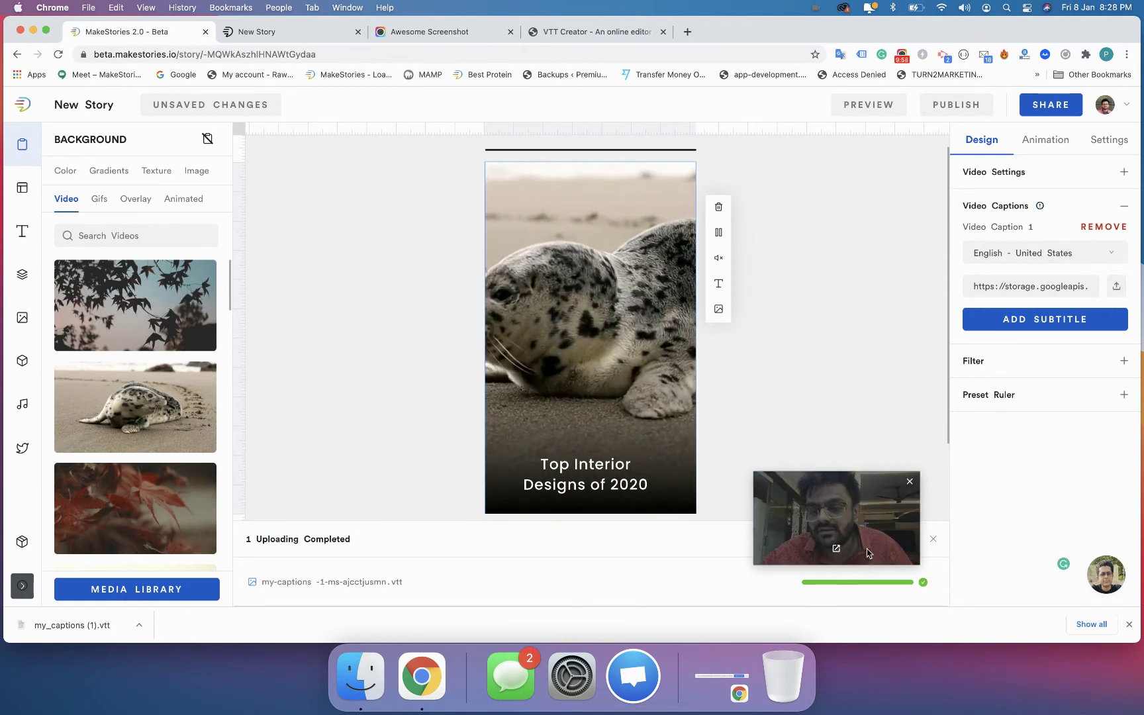
{"action": "left_click_drag", "start_coordinate": [868, 553], "coordinate": [865, 465]}
{"action": "left_click_drag", "start_coordinate": [1068, 647], "coordinate": [1067, 675]}
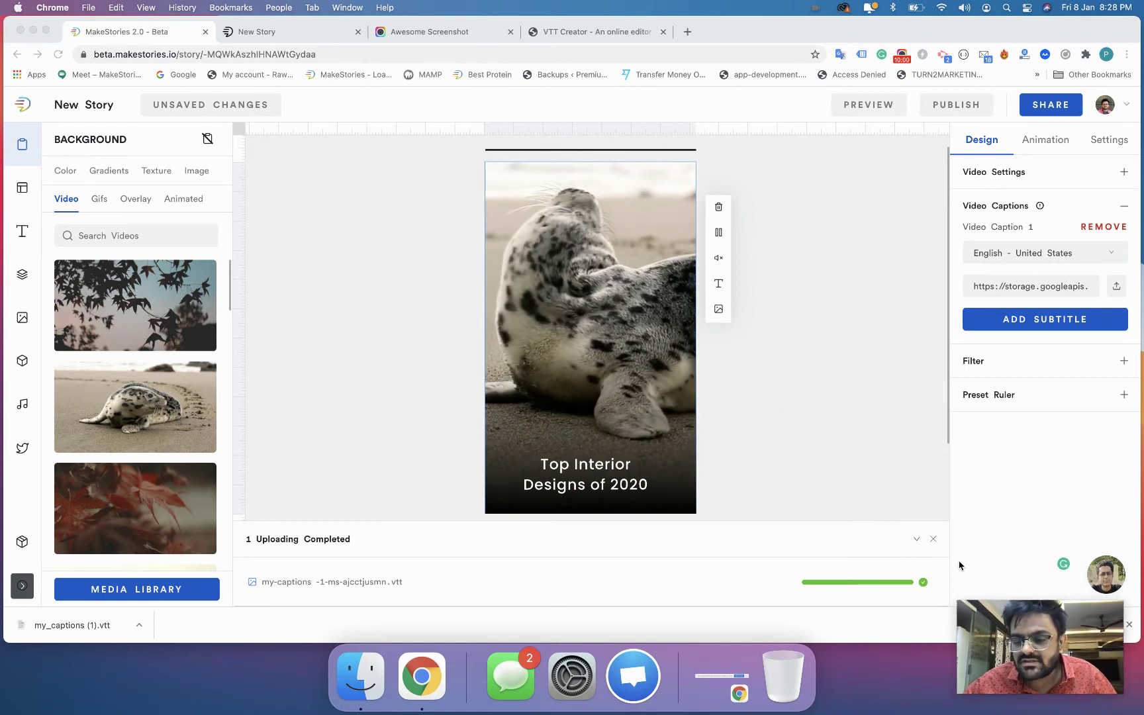
{"action": "left_click", "coordinate": [933, 540]}
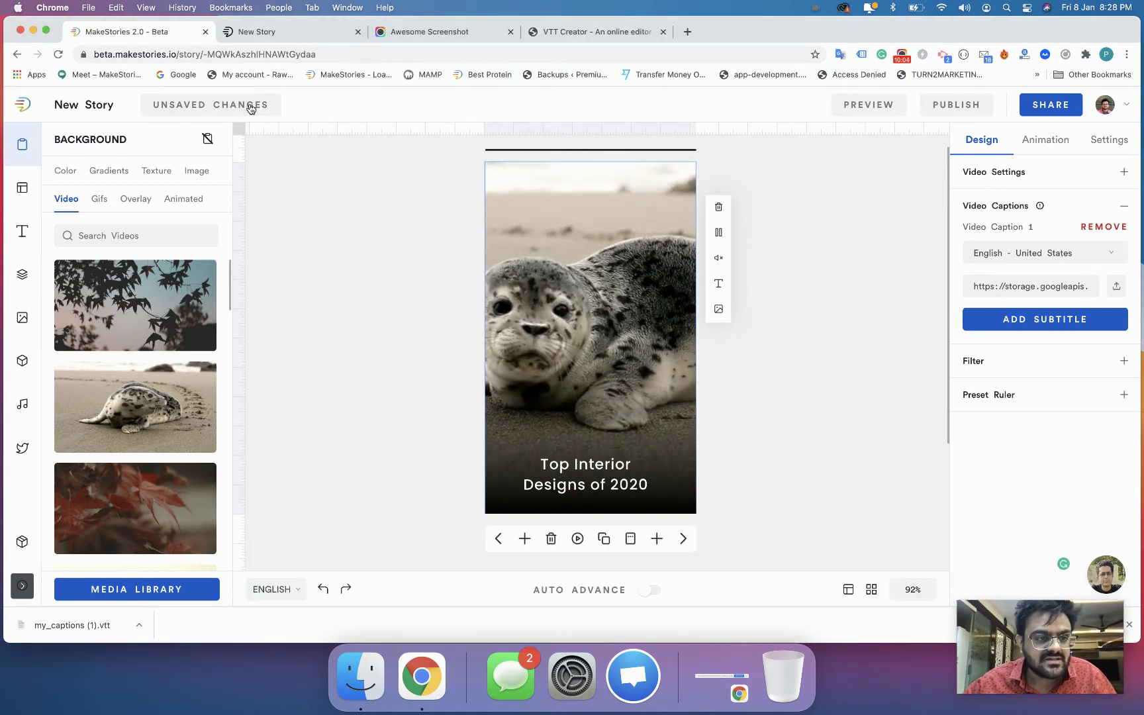
{"action": "left_click", "coordinate": [272, 31]}
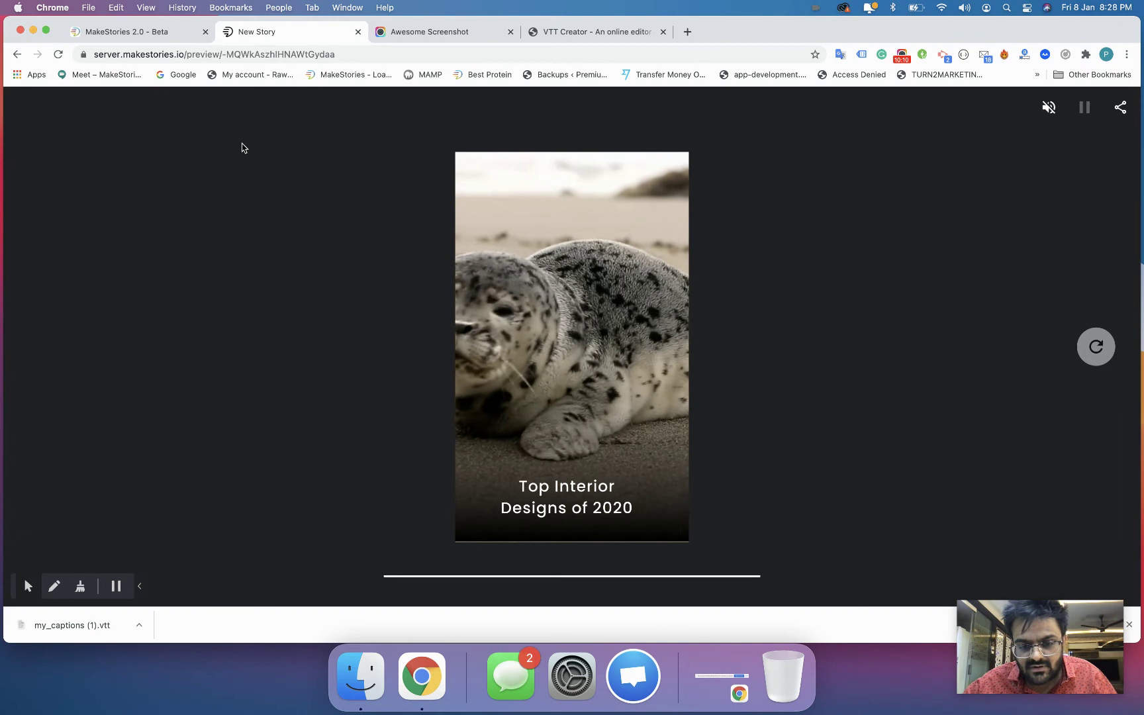
Back in the editor, drag the Top Interior Designs of 2020 title off the slide
{"action": "left_click", "coordinate": [147, 34]}
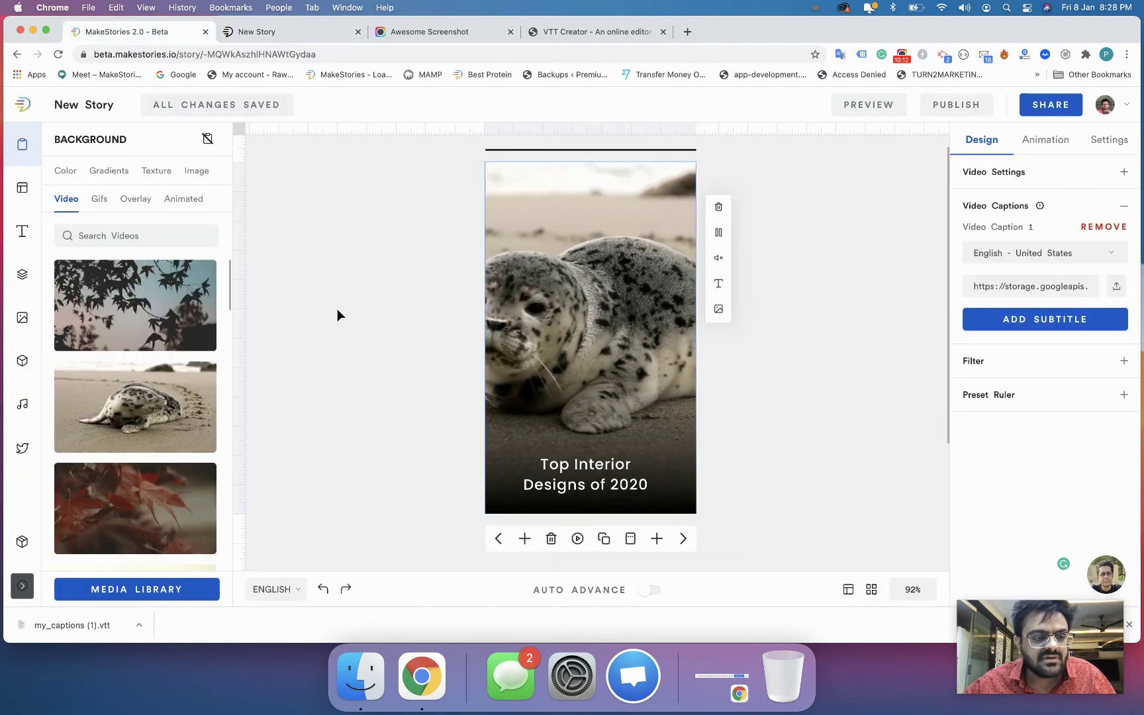
{"action": "left_click", "coordinate": [589, 487]}
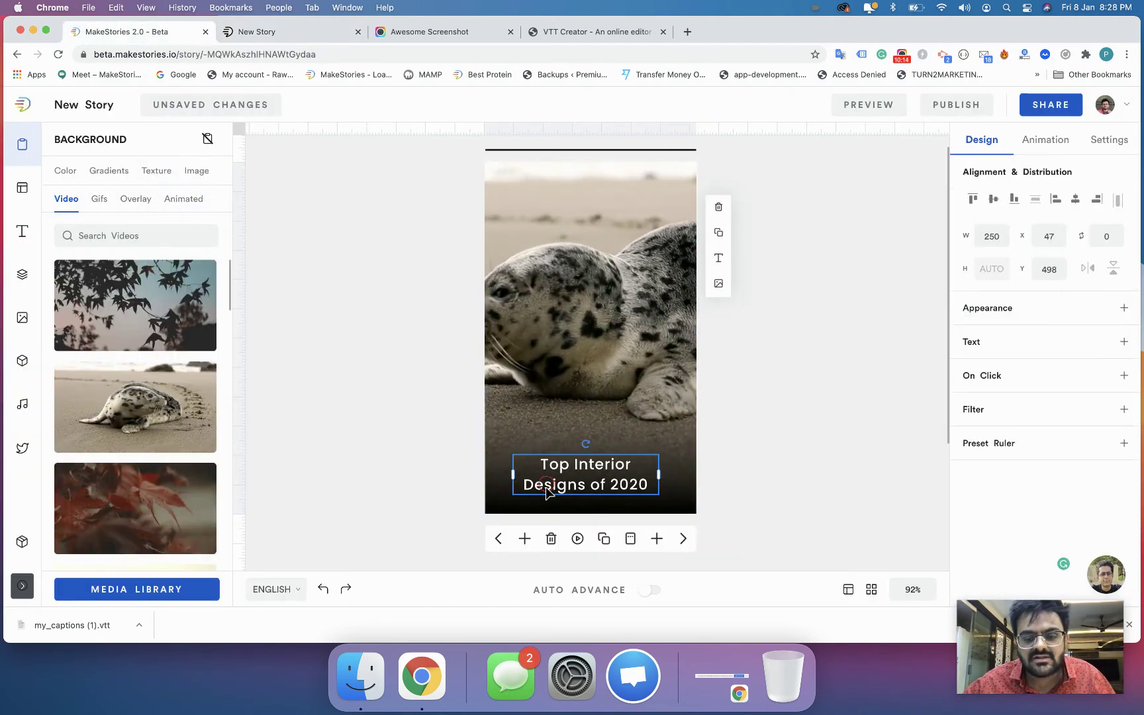
{"action": "left_click_drag", "start_coordinate": [591, 489], "coordinate": [595, 215]}
{"action": "left_click", "coordinate": [431, 253]}
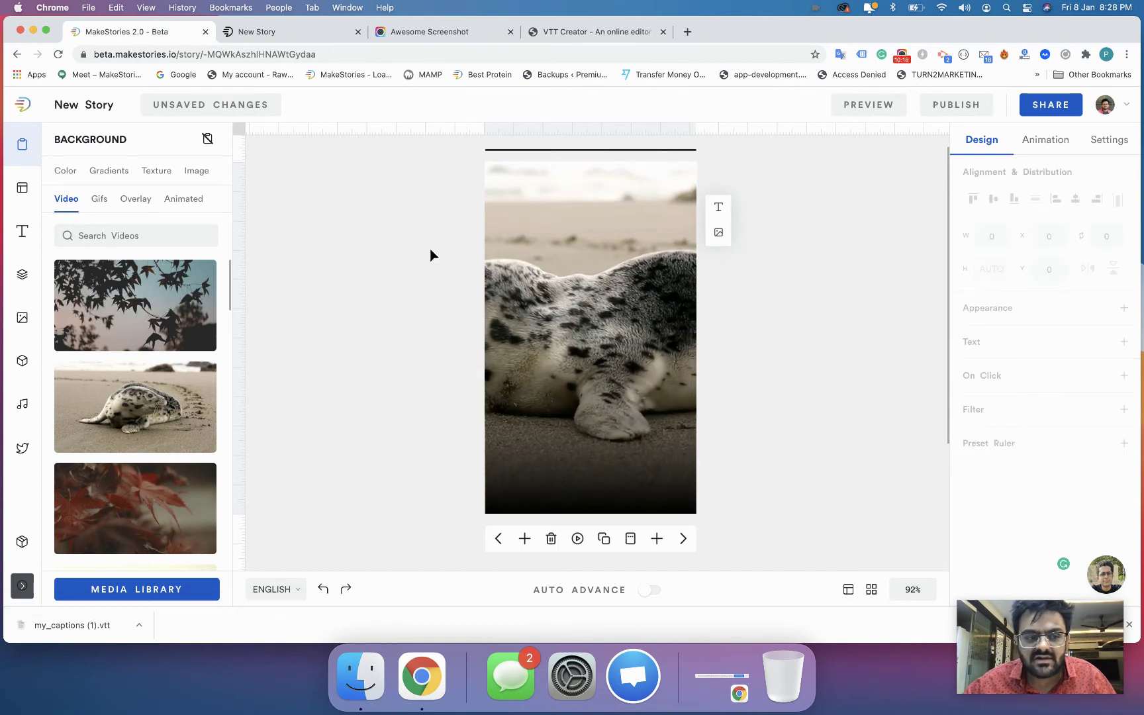
Disable the background overlay scrim and reload the preview to check the captions
{"action": "left_click", "coordinate": [136, 198]}
{"action": "left_click", "coordinate": [213, 231]}
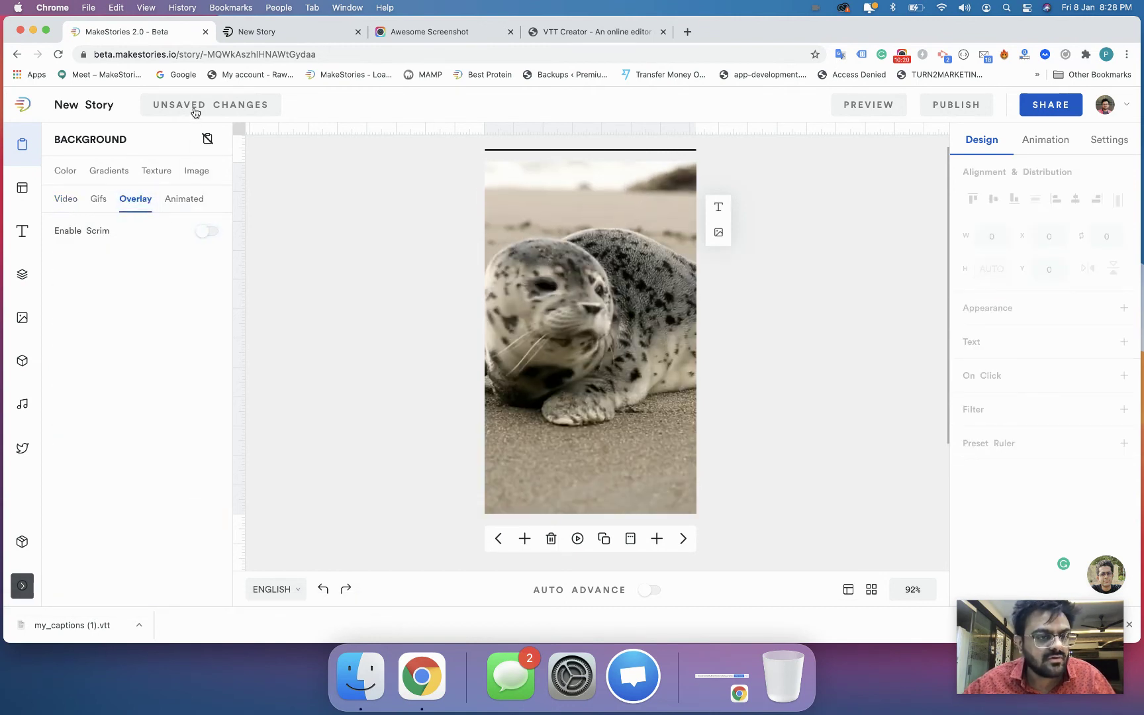
{"action": "left_click", "coordinate": [276, 32]}
{"action": "left_click", "coordinate": [60, 56]}
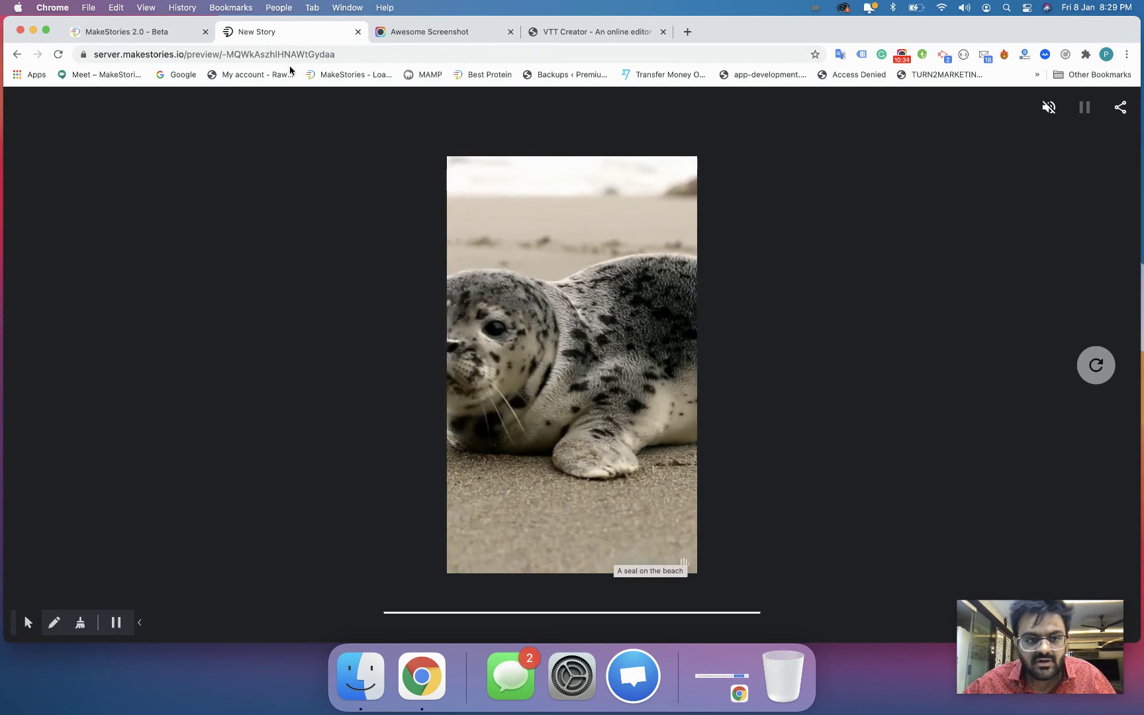
{"action": "left_click", "coordinate": [169, 33]}
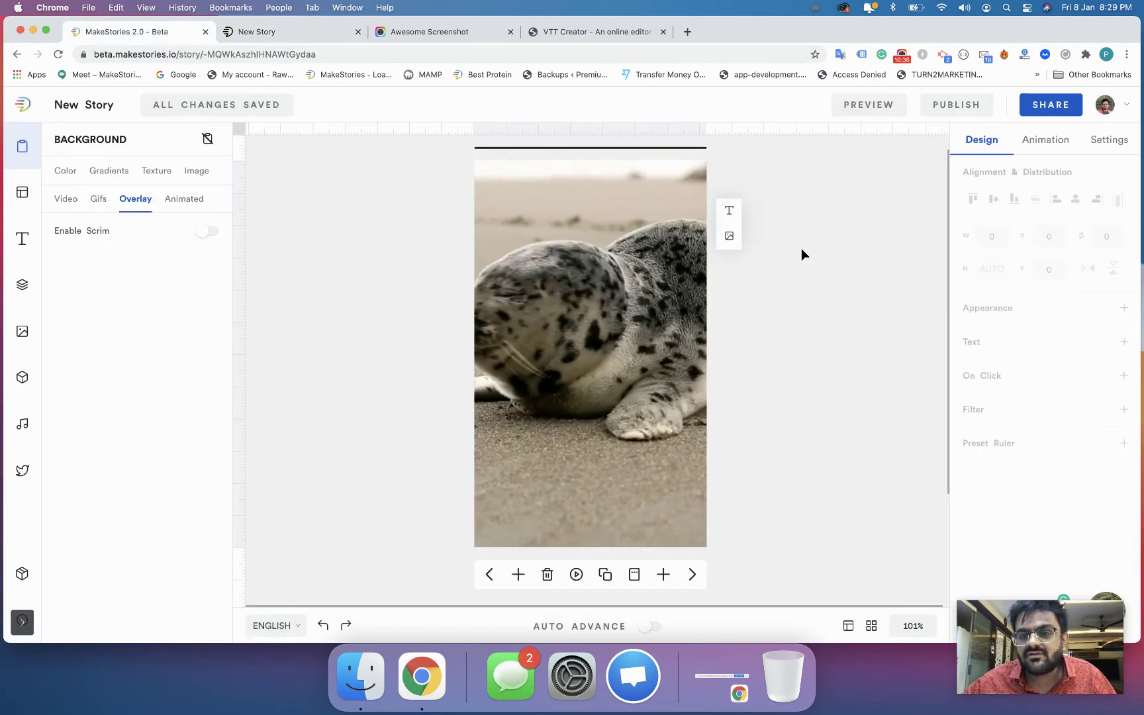
Apply the Drama filter (brightness 90, contrast 121, saturate 134) to the seal video
{"action": "left_click", "coordinate": [608, 392]}
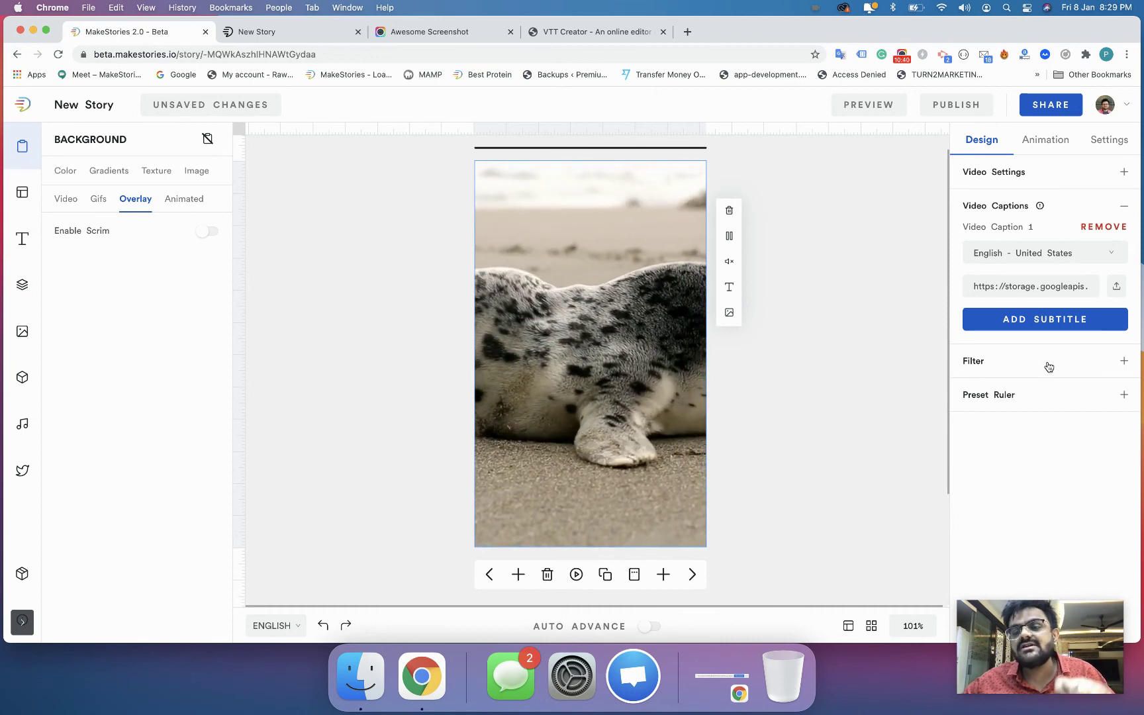
{"action": "left_click", "coordinate": [1049, 362]}
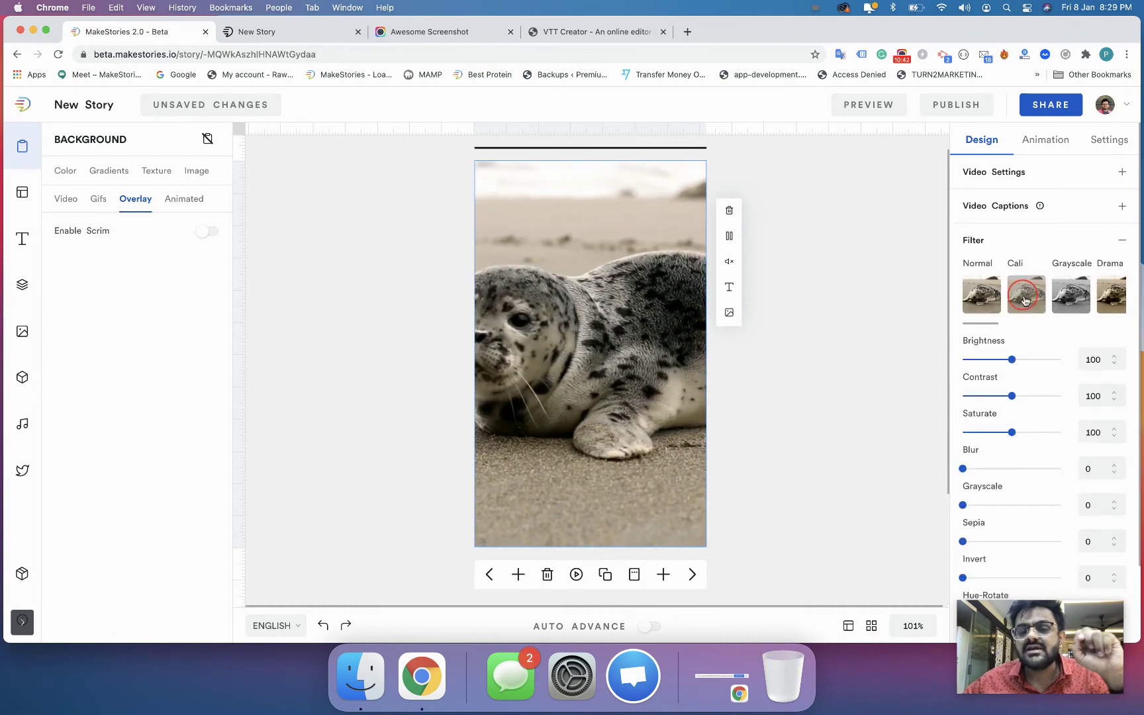
{"action": "left_click", "coordinate": [1070, 294]}
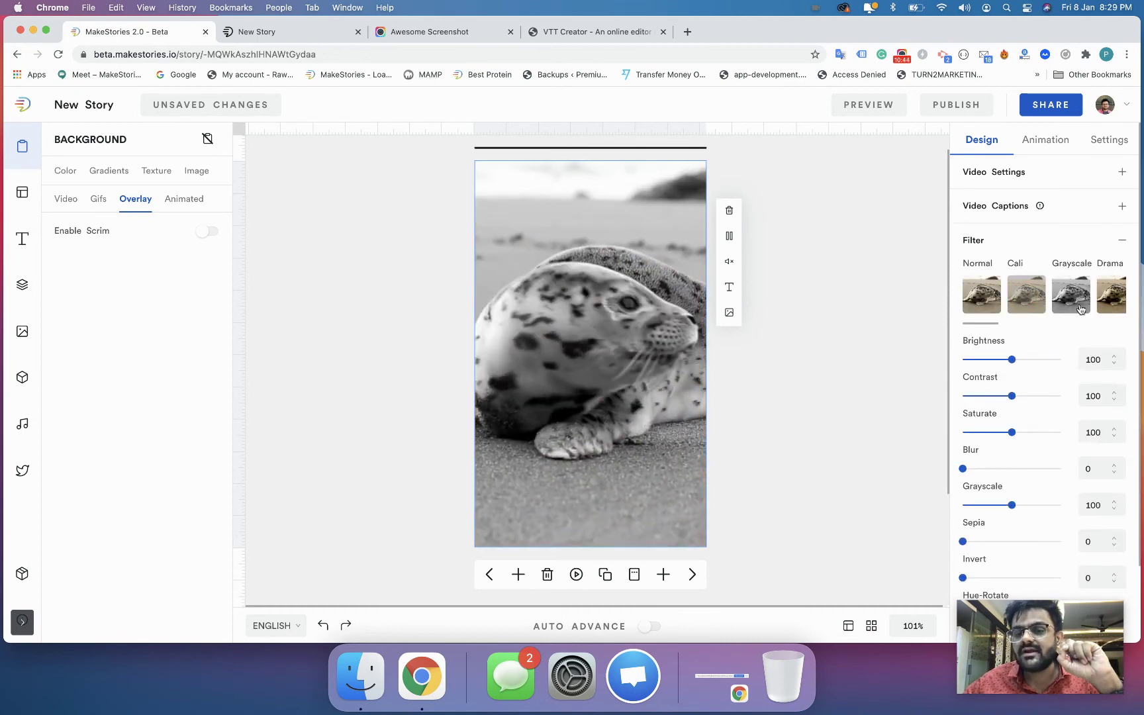
{"action": "left_click", "coordinate": [1113, 302]}
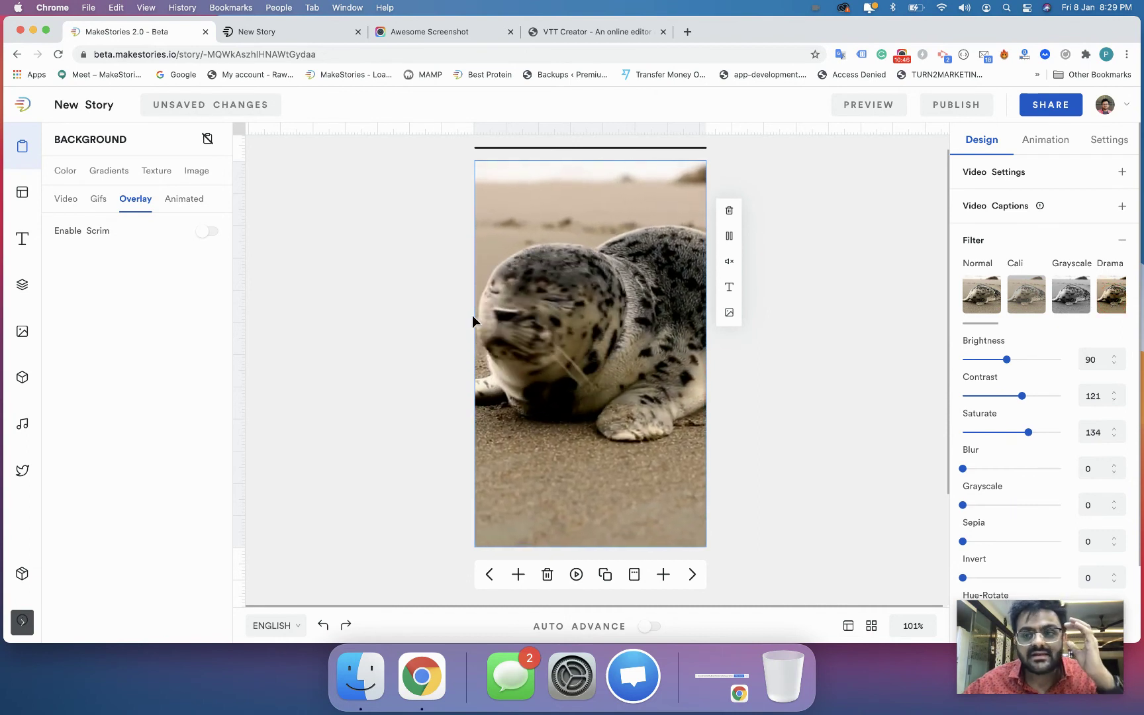
{"action": "left_click", "coordinate": [1038, 151]}
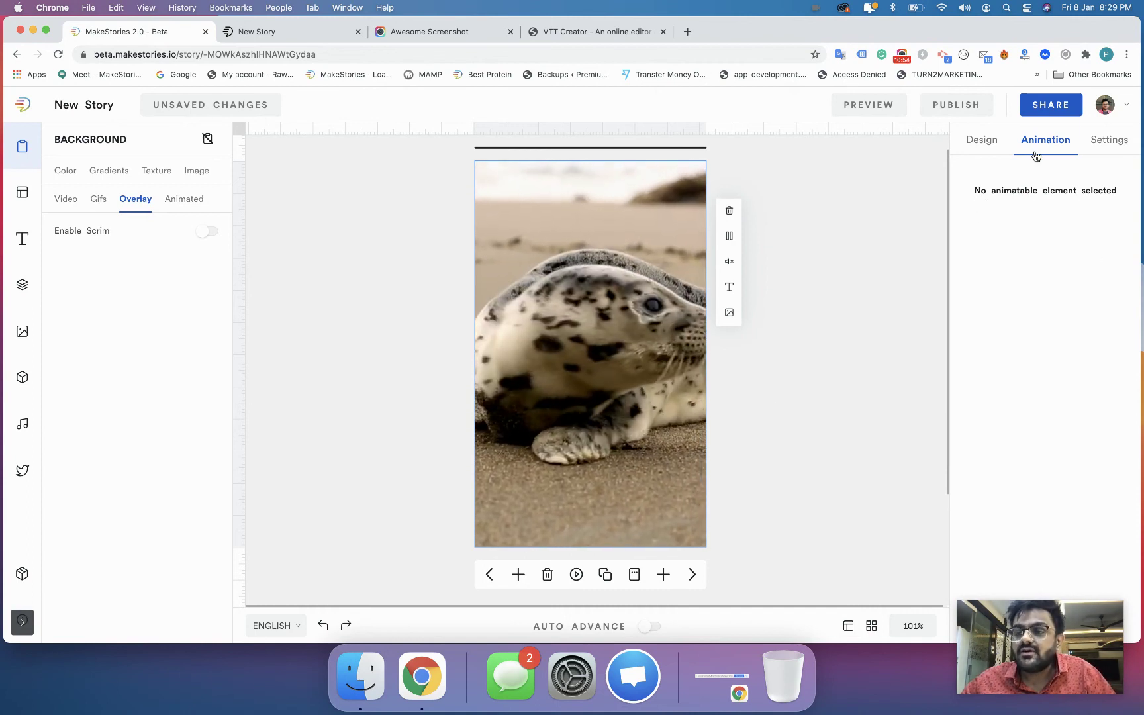
{"action": "left_click", "coordinate": [1044, 189]}
{"action": "left_click", "coordinate": [1074, 250]}
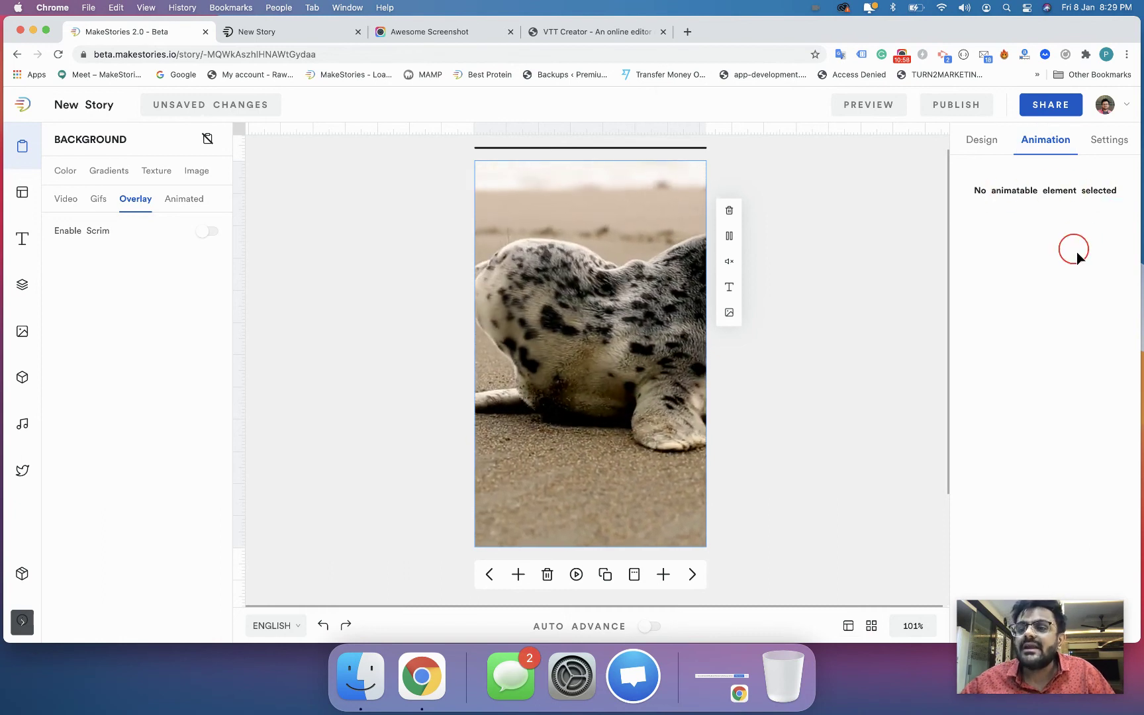